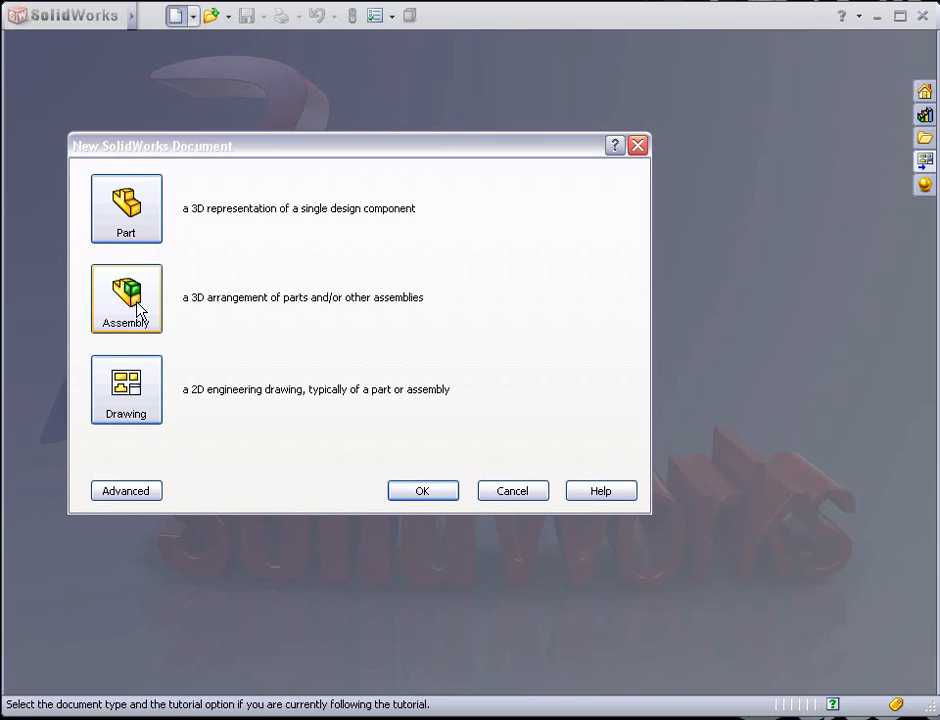
- Create a new assembly document and dismiss the initial component insertion
left_click(138, 310)
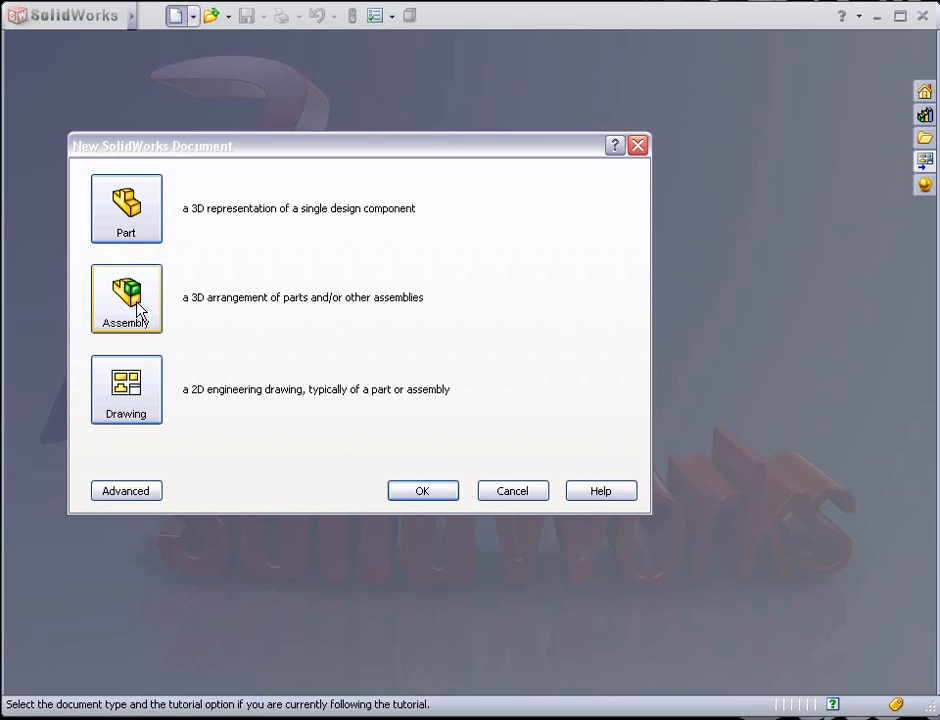
left_click(426, 489)
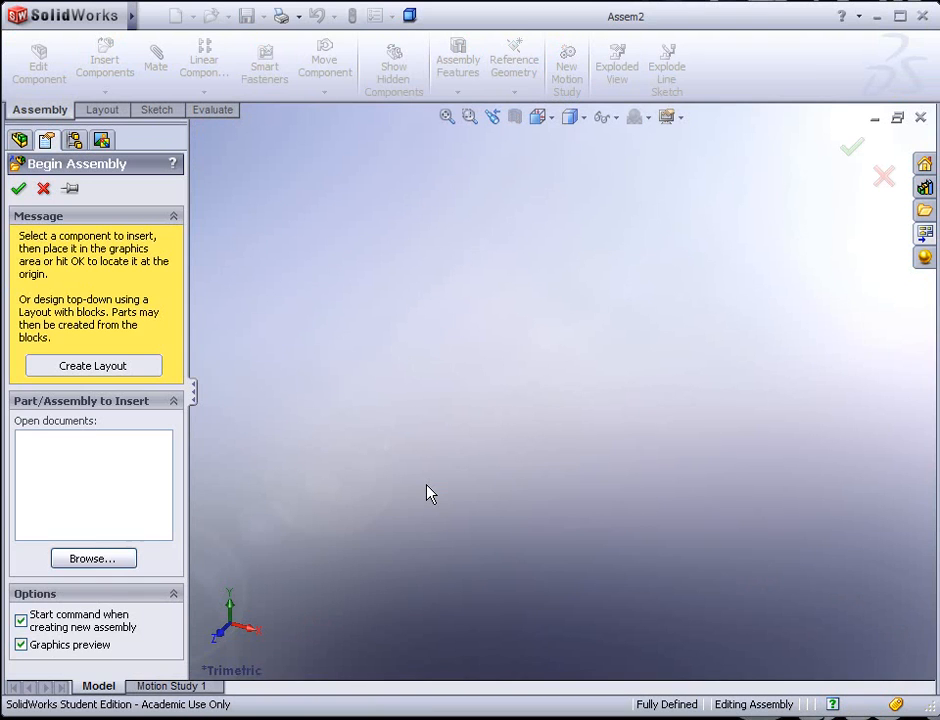
left_click(43, 189)
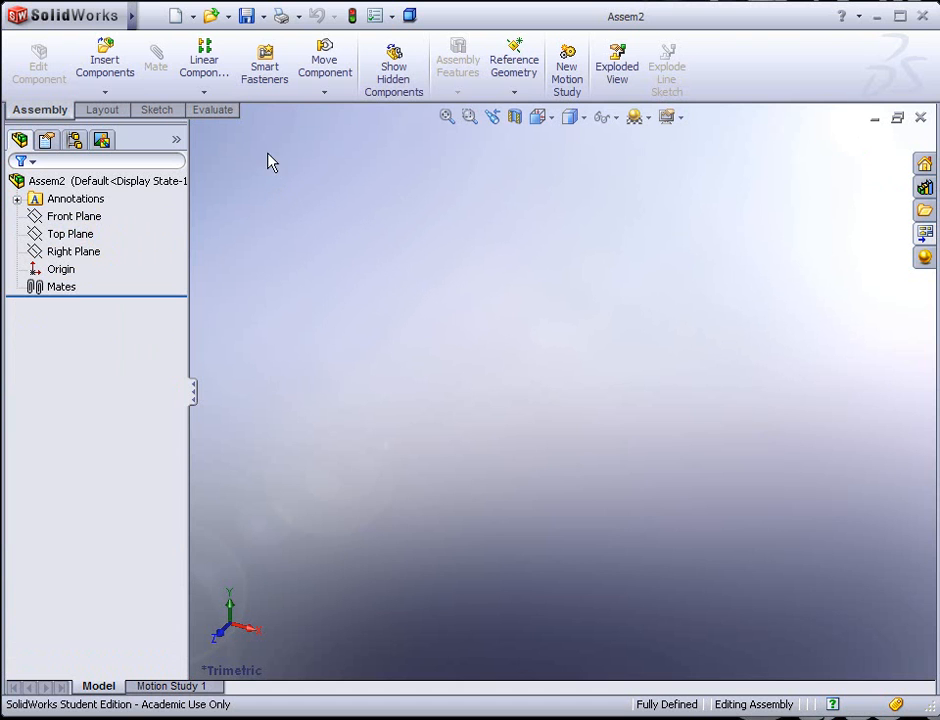
- Save the assembly to the Desktop under the file name E5
left_click(246, 18)
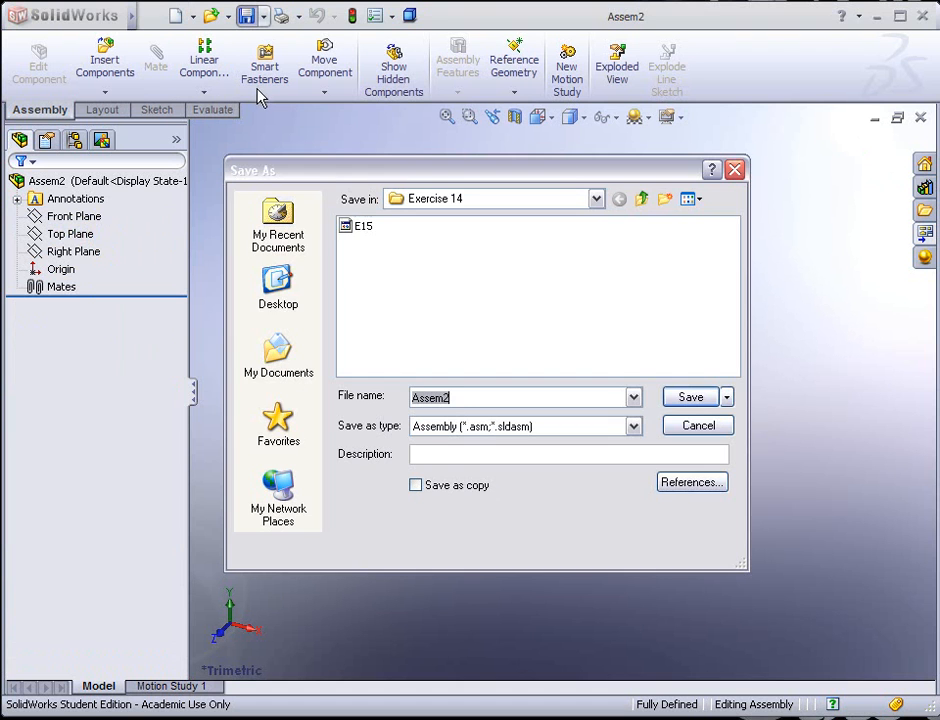
left_click(280, 287)
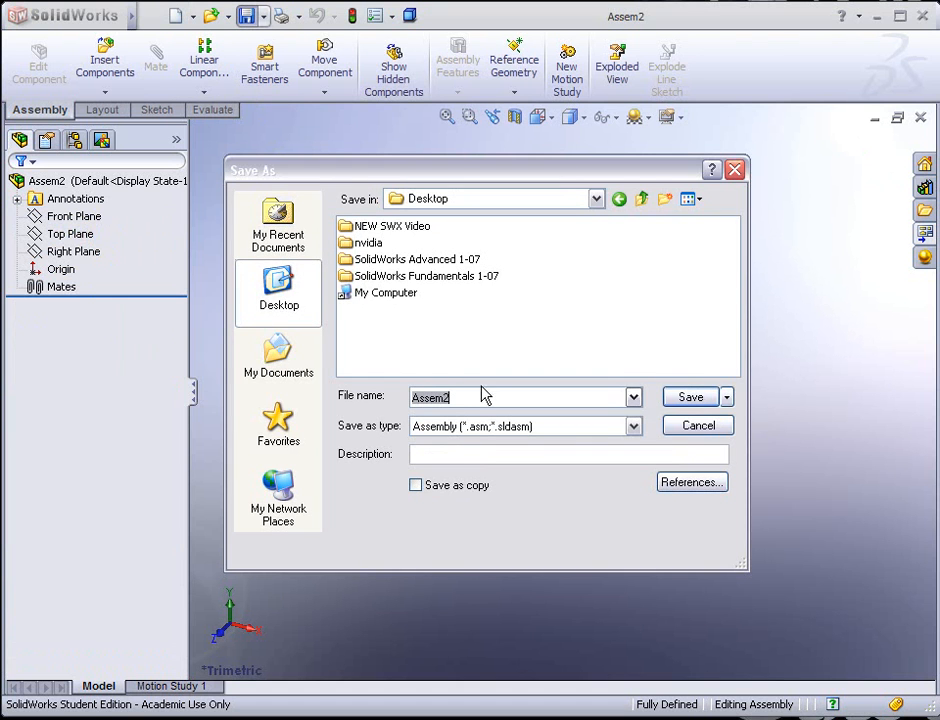
type("e5")
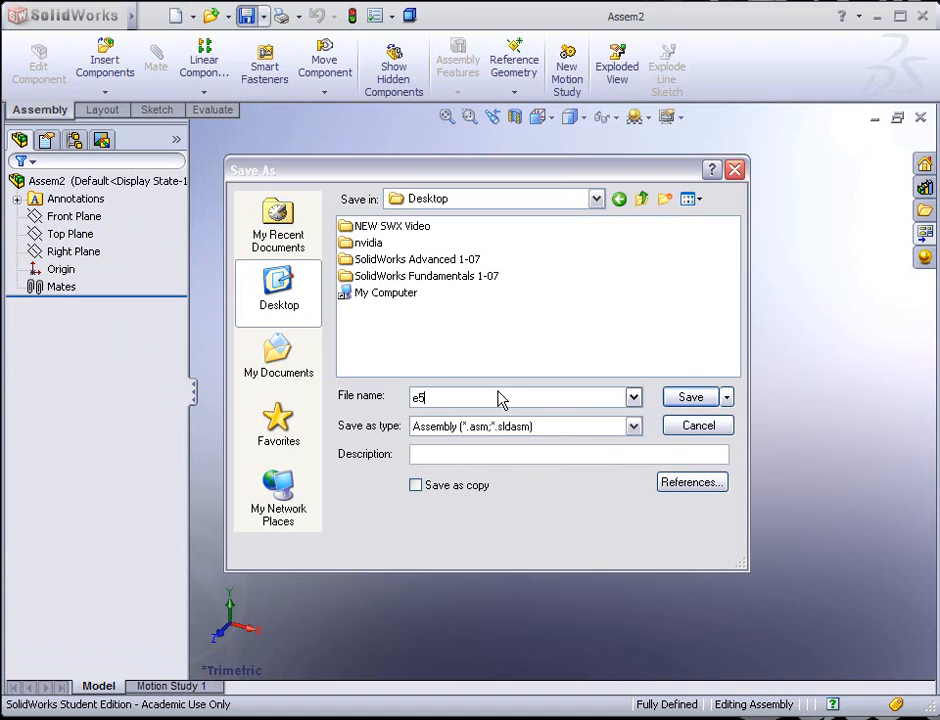
left_click_drag(436, 395, 373, 394)
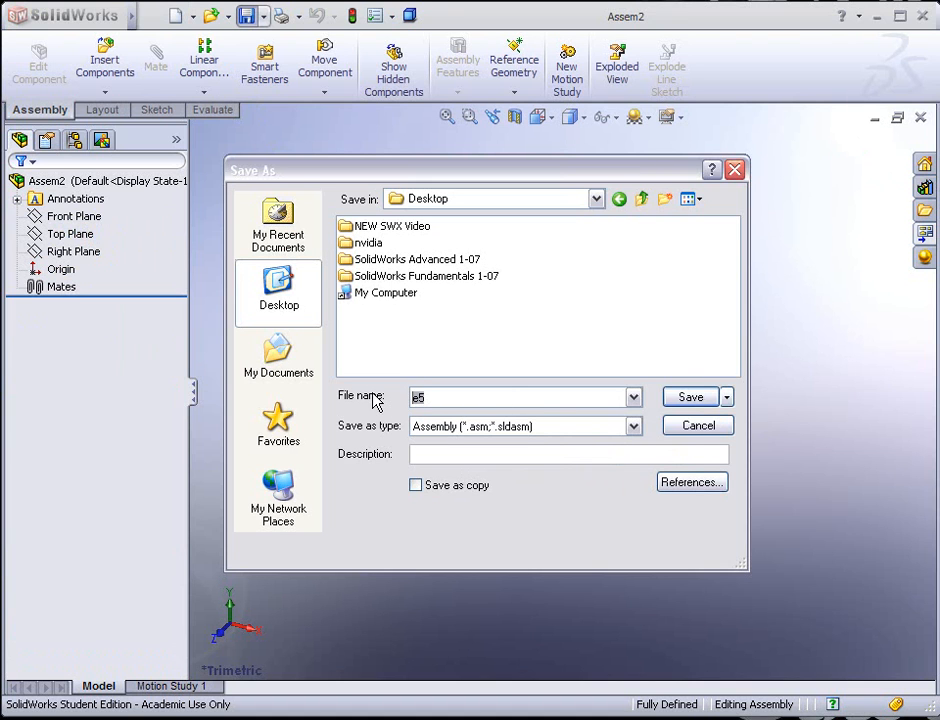
type("E5")
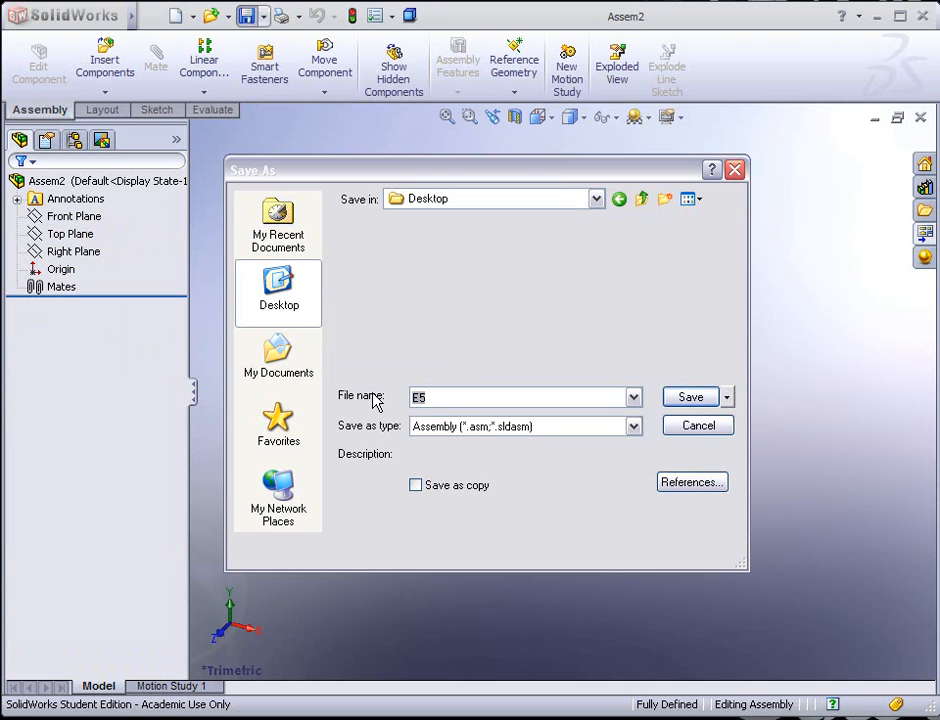
key("Return")
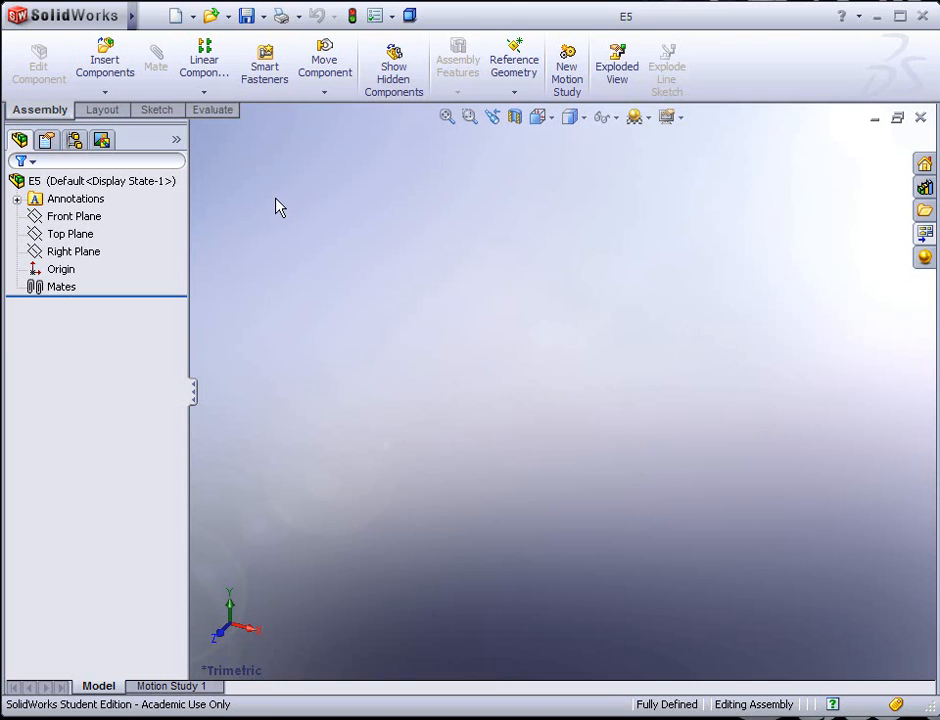
- Turn on the display of origins in the assembly
mouse_move(133, 25)
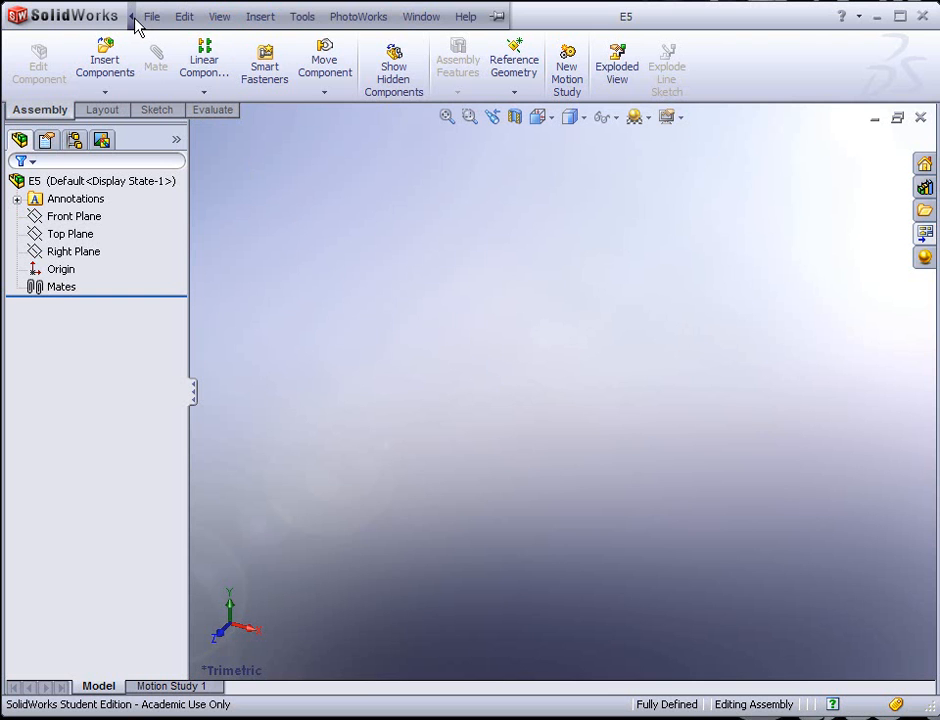
left_click(184, 17)
mouse_move(220, 20)
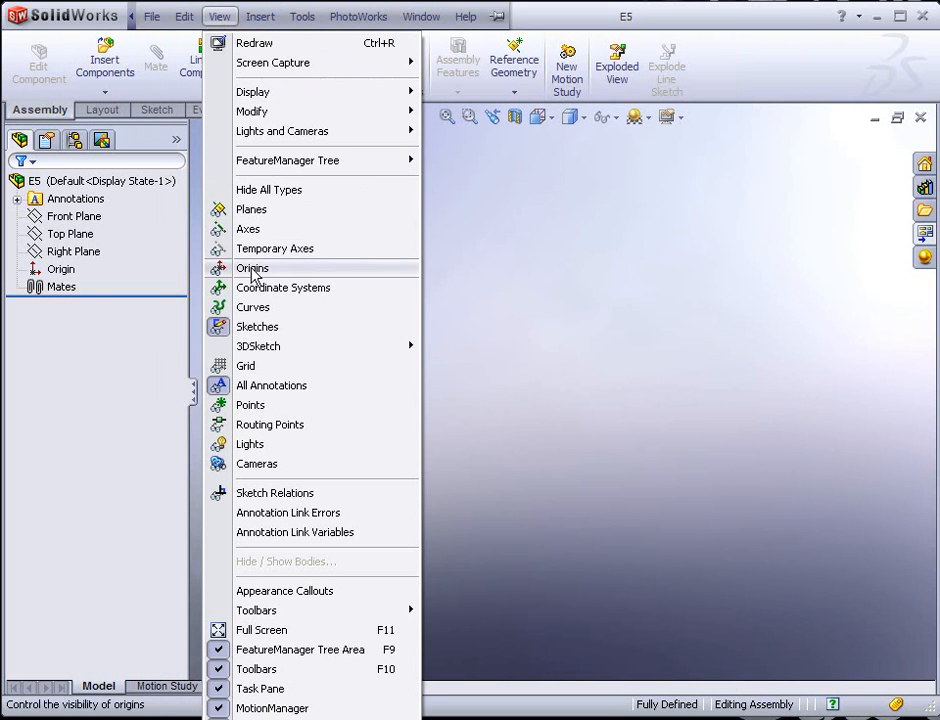
left_click(240, 268)
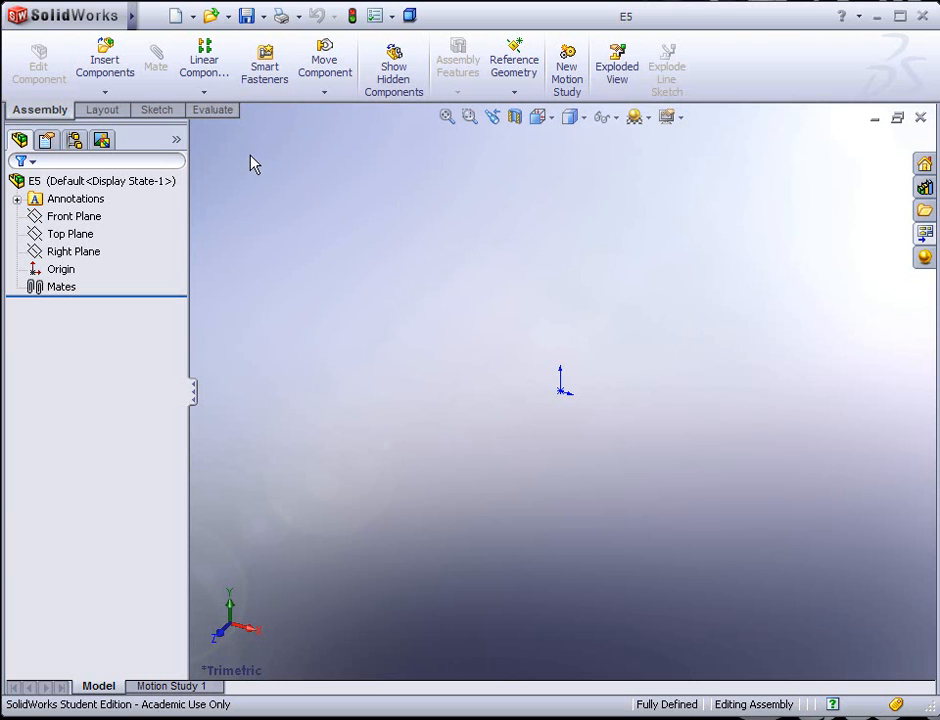
- Insert the bracket part from the Exercise 5 folder in Sample Files and place it on the assembly origin
left_click(121, 80)
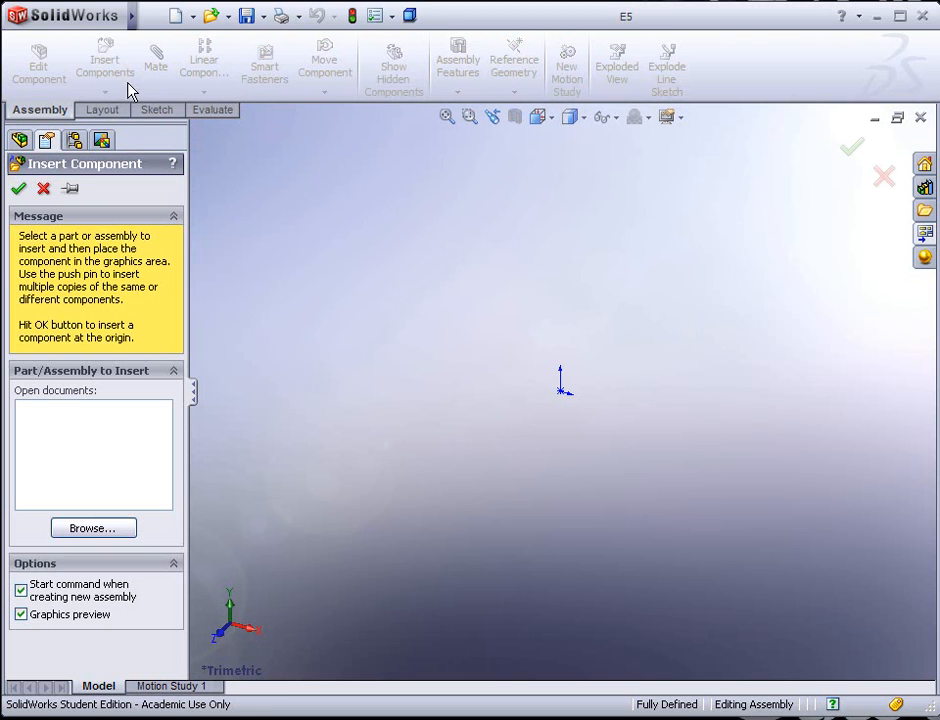
left_click(100, 535)
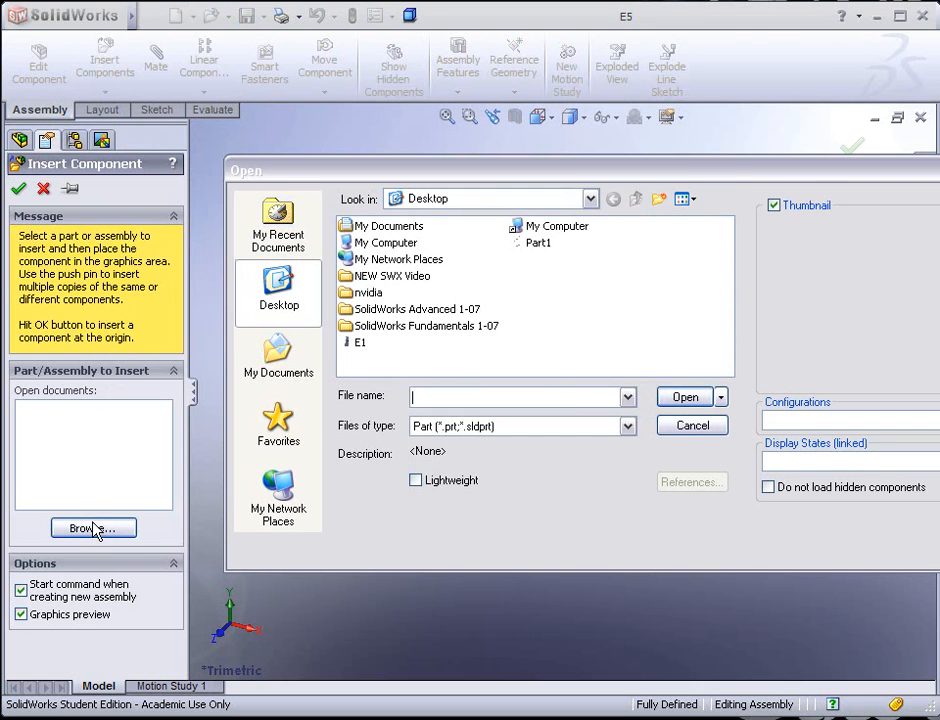
double_click(410, 327)
double_click(376, 228)
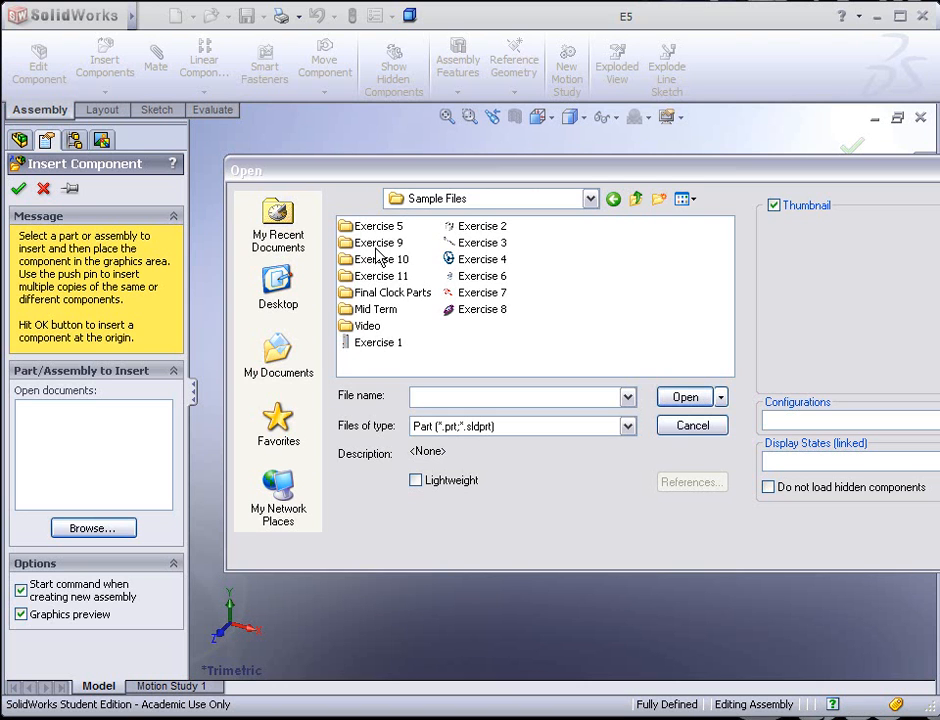
double_click(387, 231)
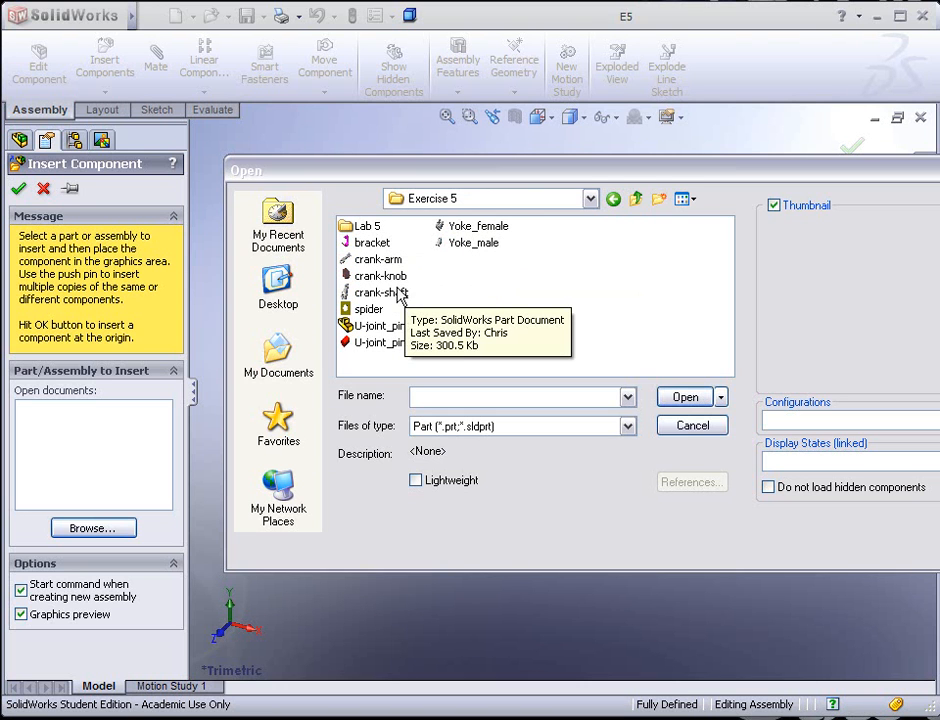
left_click(372, 243)
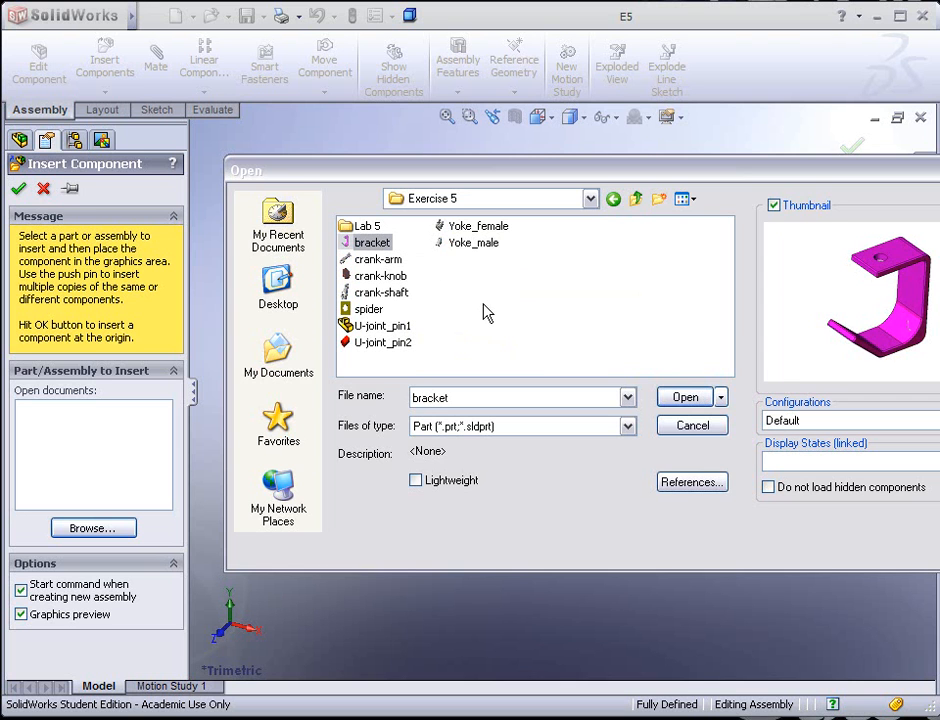
left_click(686, 400)
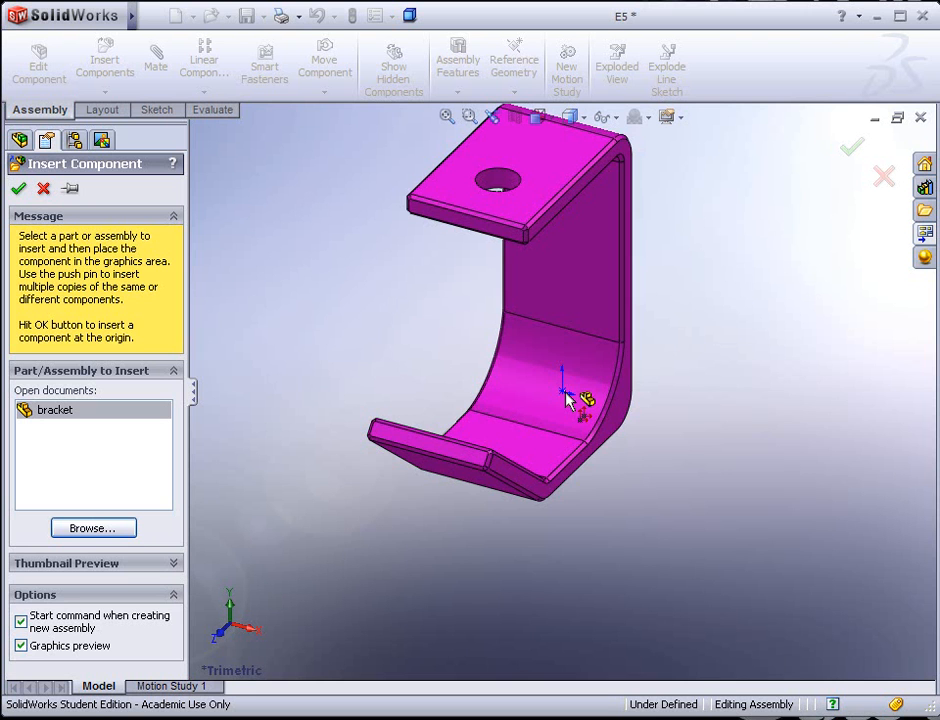
left_click(566, 397)
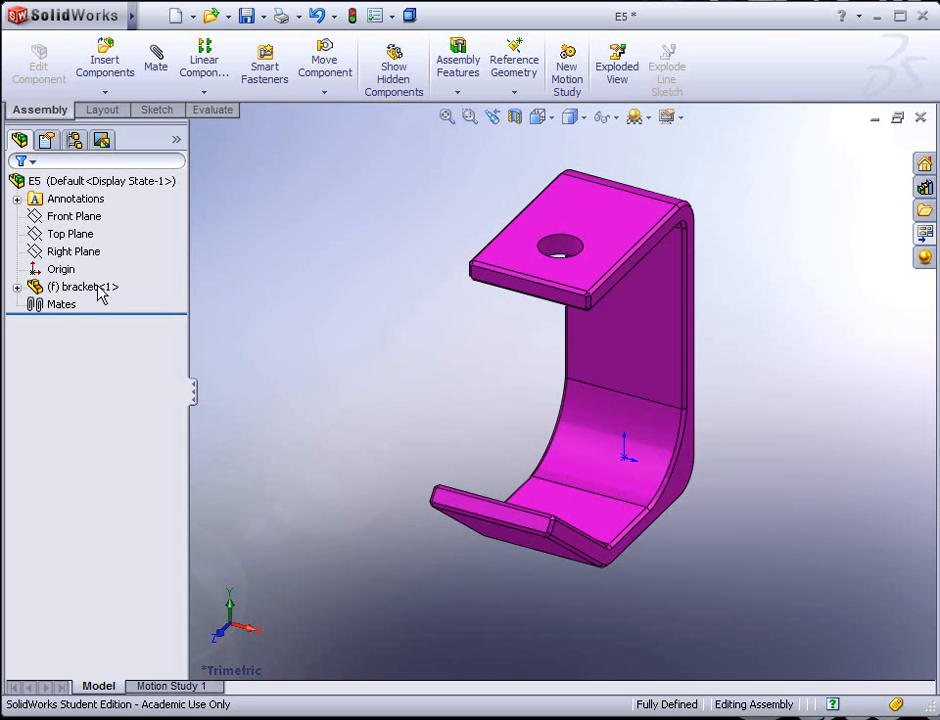
- Try to move the fixed bracket and look through the component options available for it
left_click_drag(632, 349, 624, 349)
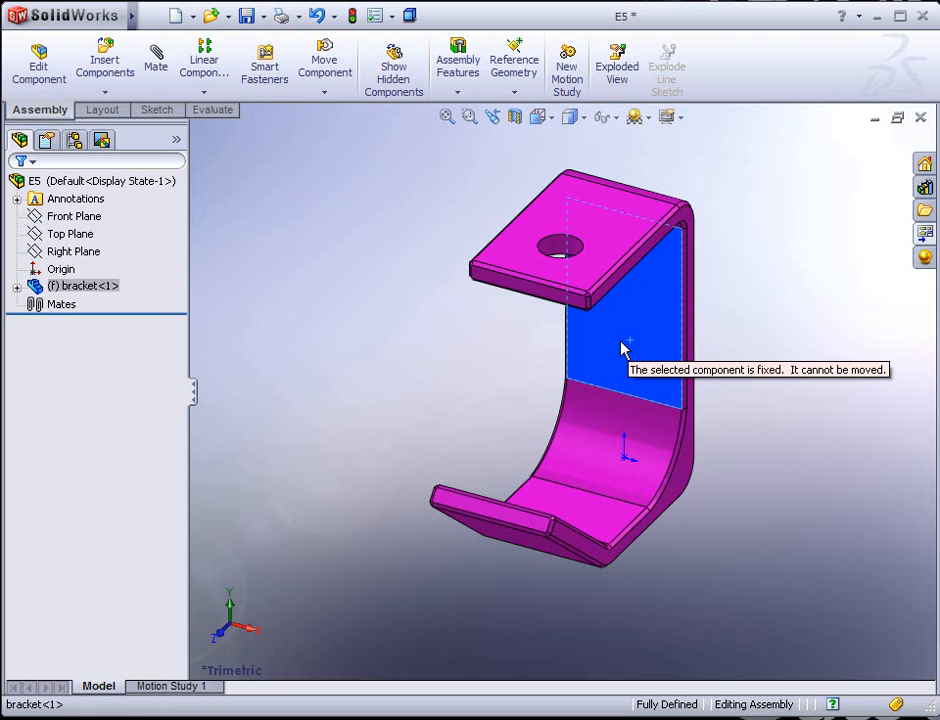
left_click(378, 356)
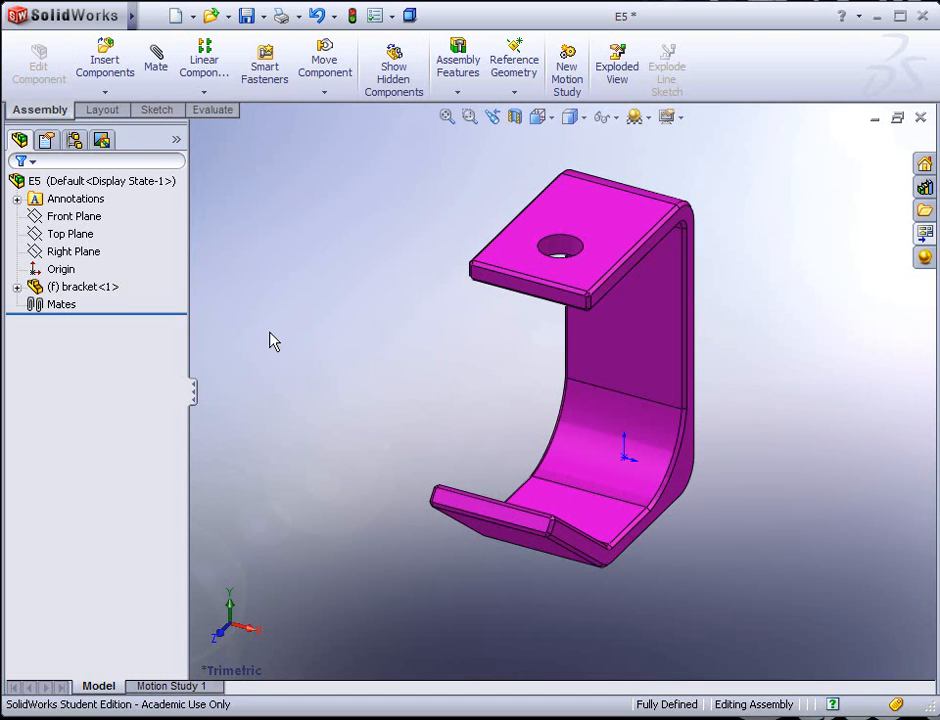
right_click(604, 345)
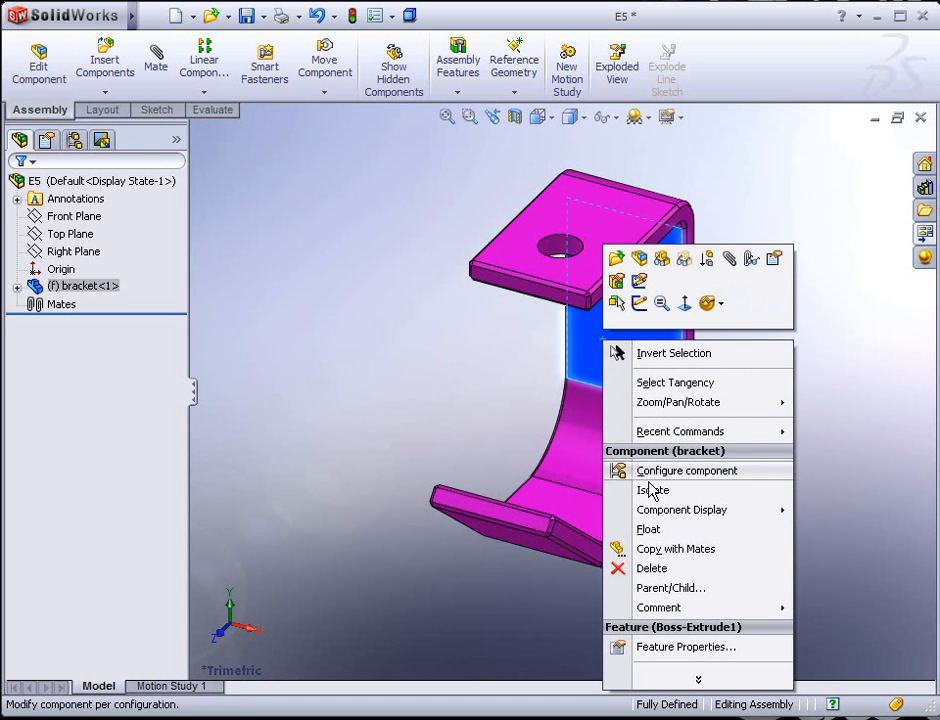
left_click(443, 372)
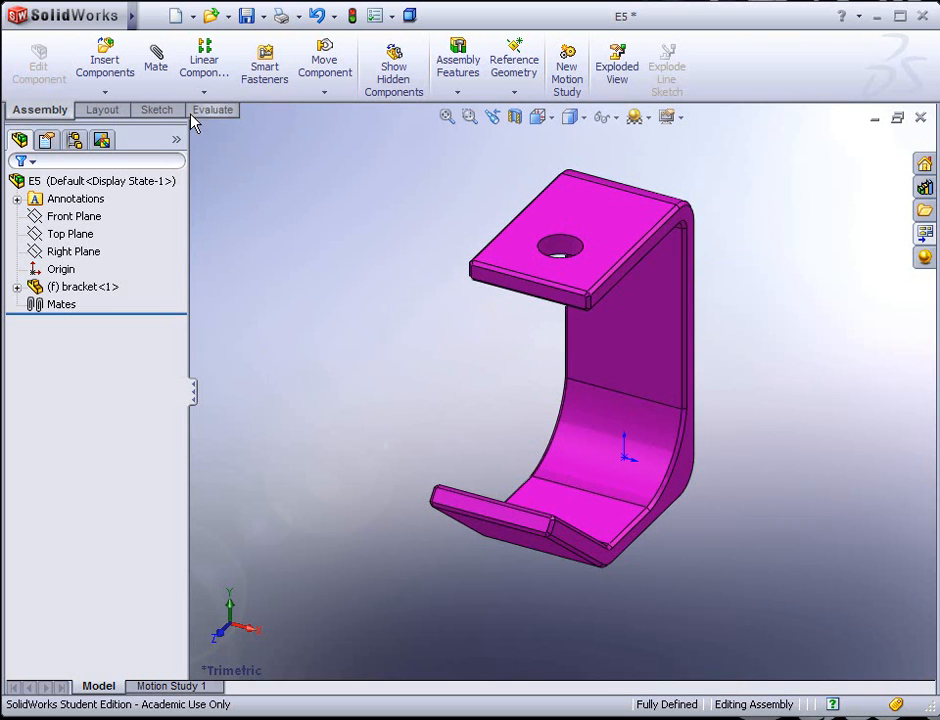
- Insert the Yoke_male part from the Exercise 5 folder and place it freely beside the bracket's open side
left_click(105, 93)
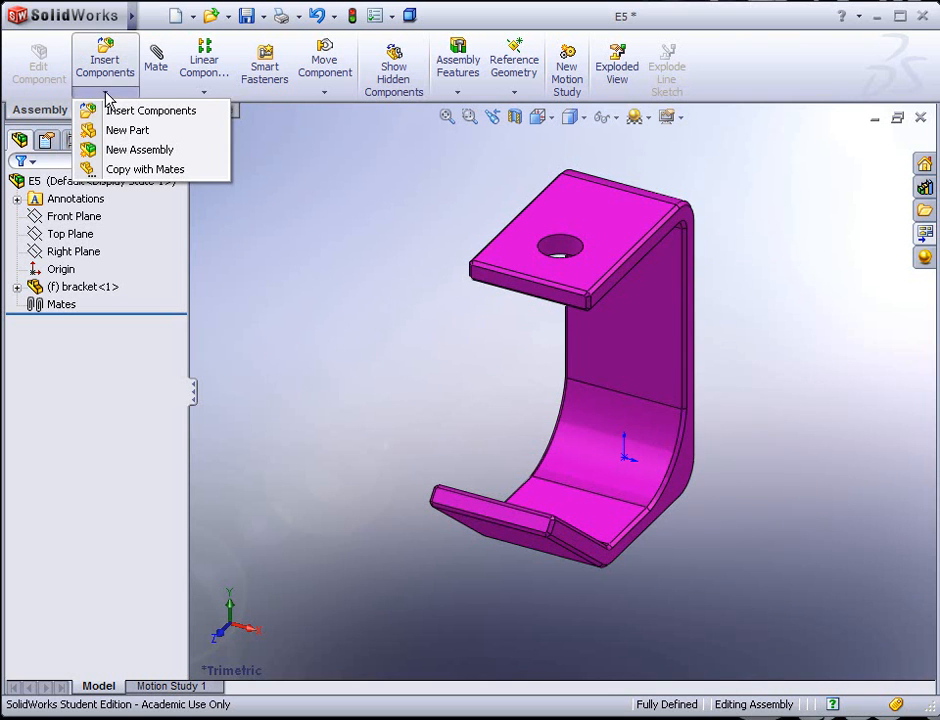
left_click(120, 111)
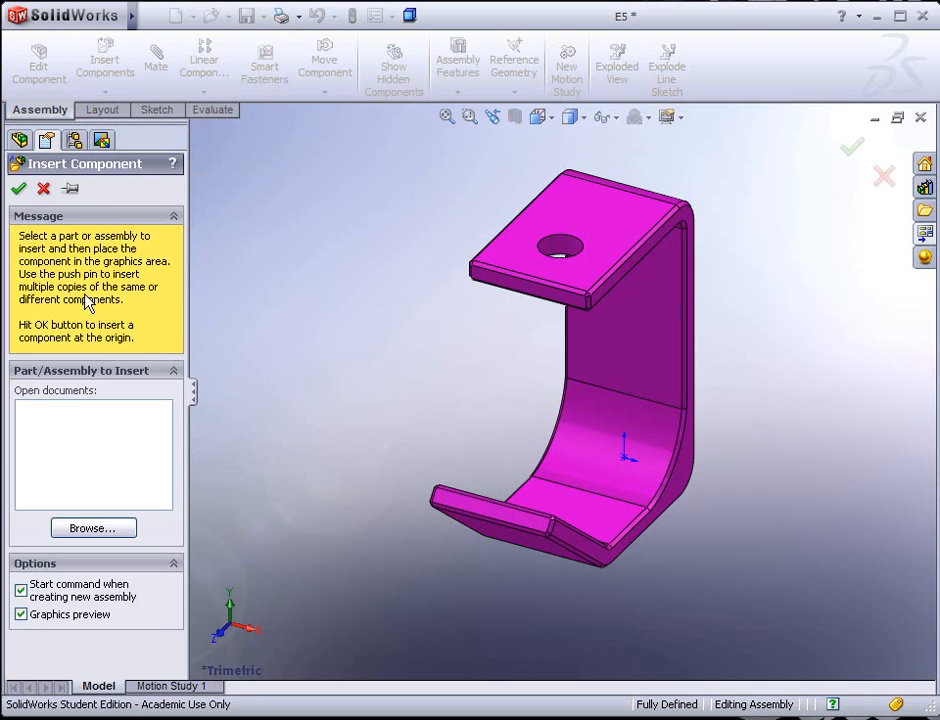
left_click(92, 528)
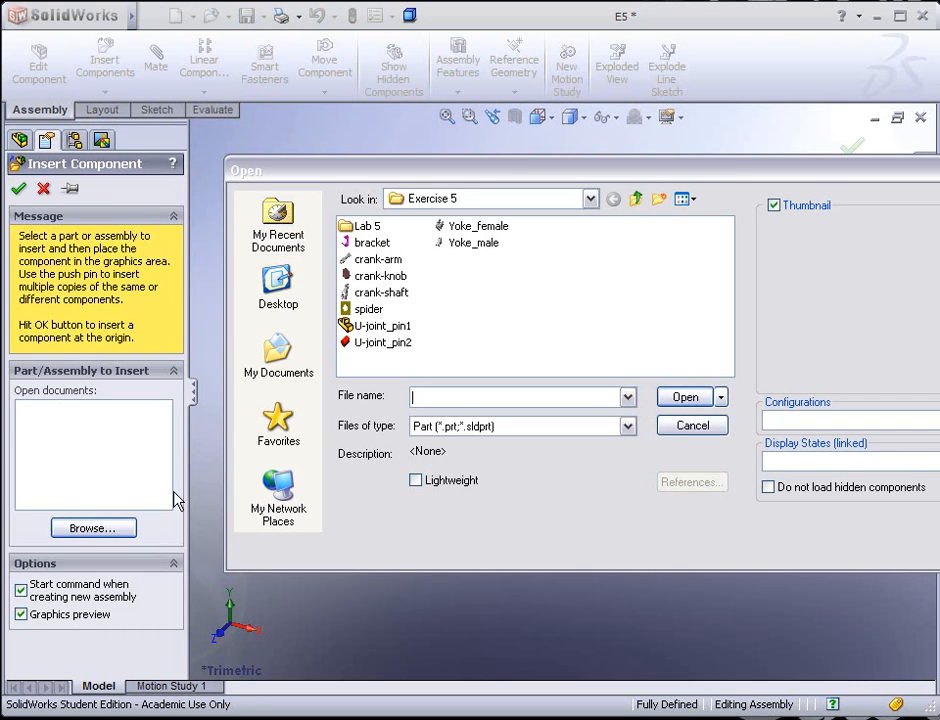
left_click(465, 243)
left_click(682, 405)
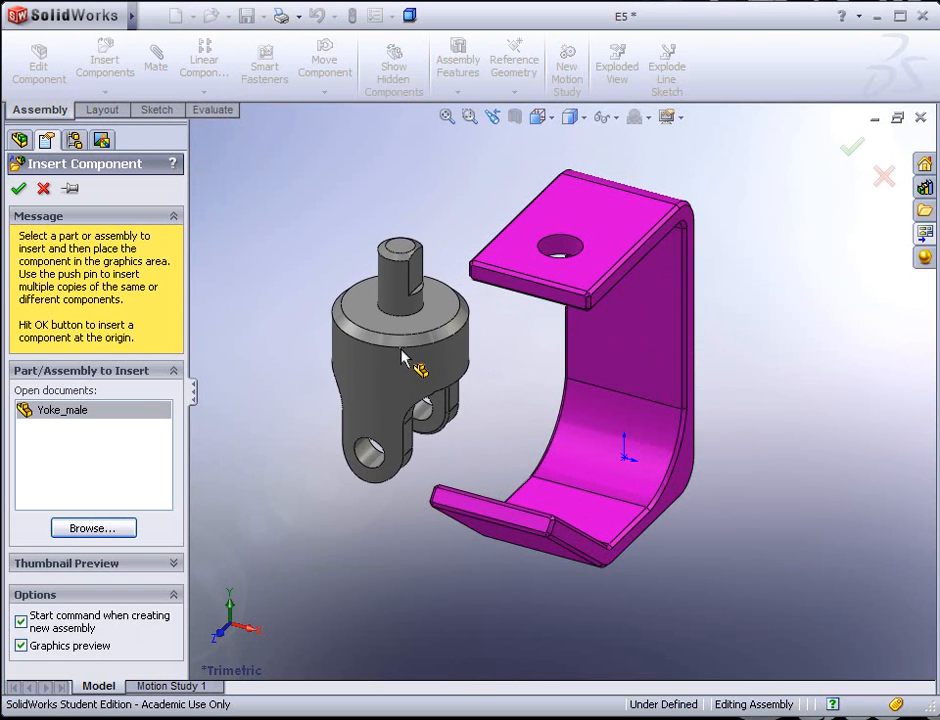
left_click(410, 362)
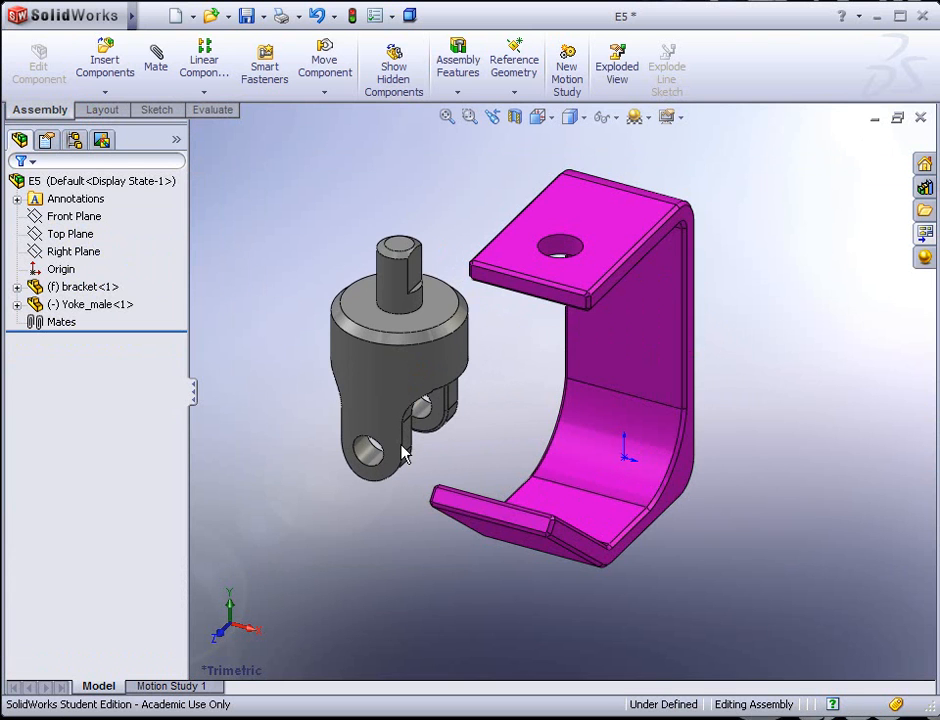
- Move the male yoke slightly up and closer to the bracket, leaving nothing selected
left_click_drag(390, 381, 400, 356)
left_click(270, 402)
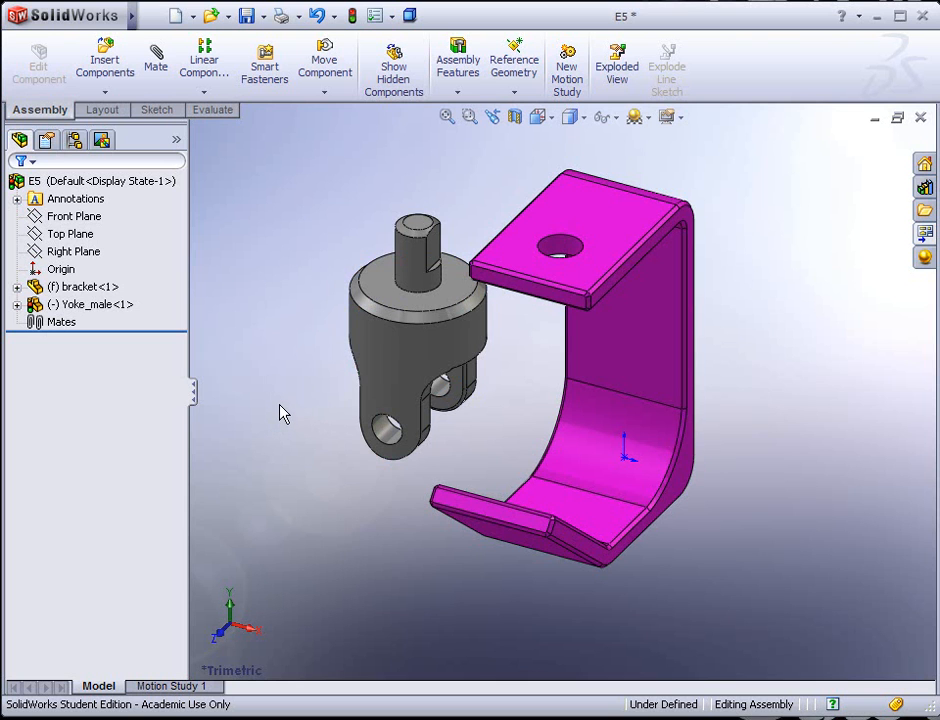
mouse_move(400, 357)
left_mouse_down()
mouse_move(382, 352)
mouse_move(373, 380)
mouse_move(402, 358)
left_mouse_up()
left_click(295, 370)
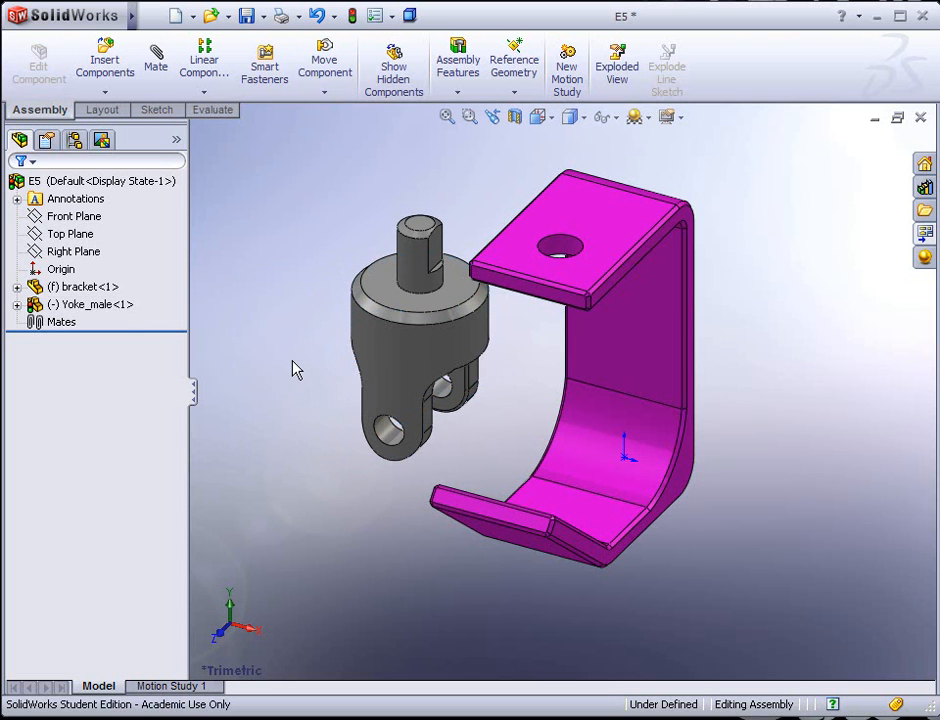
- Rotate the male yoke freely about its shaft to turn its fork arms, and shift it slightly upward beside the bracket
left_click(326, 93)
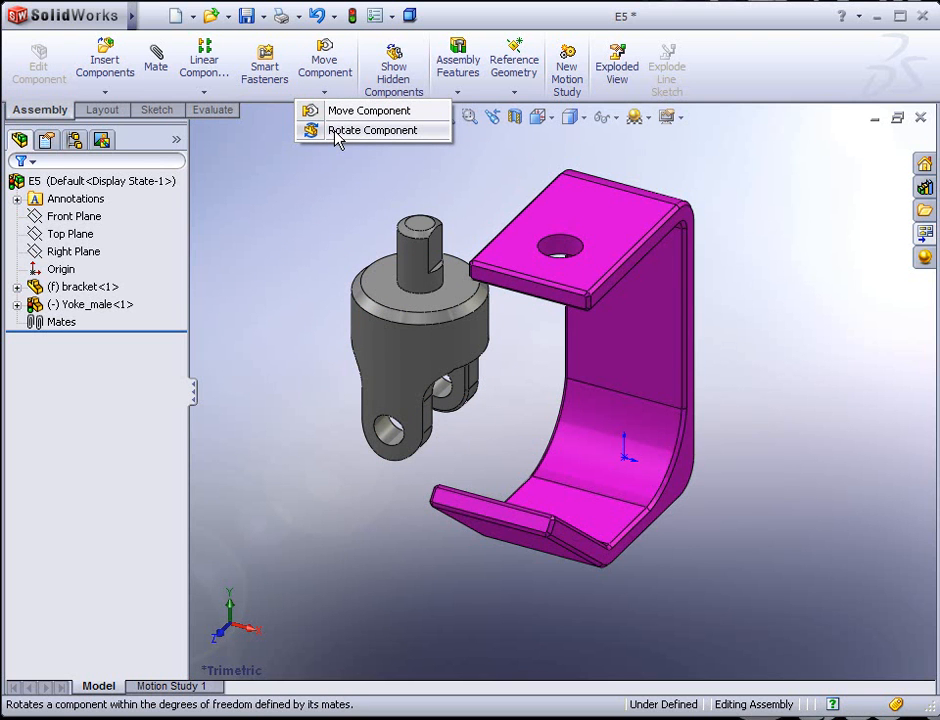
left_click(337, 131)
left_click_drag(390, 241, 397, 271)
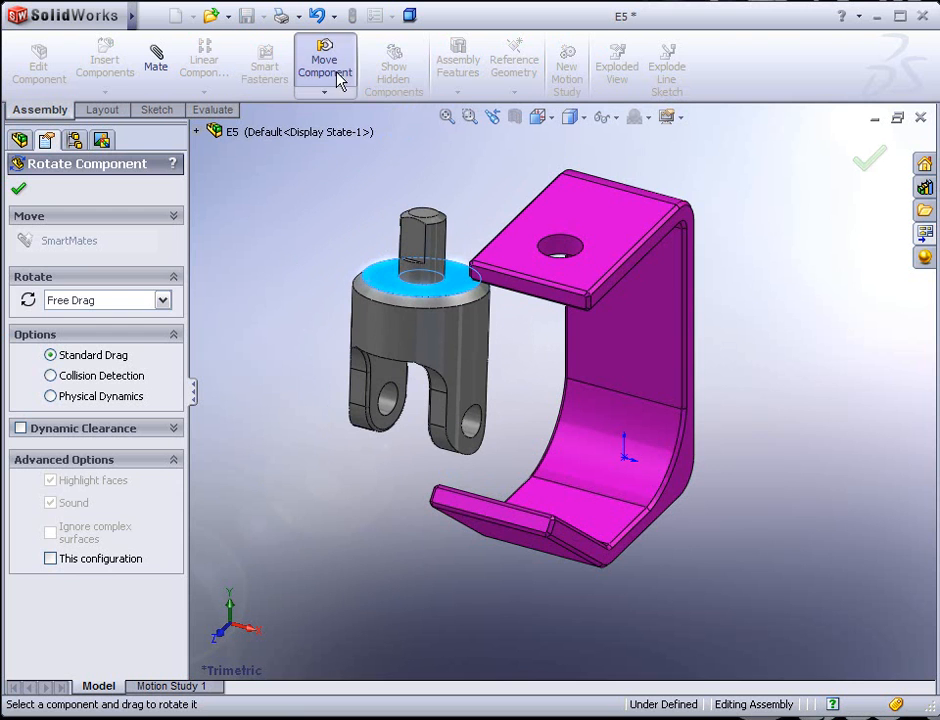
left_click(338, 72)
left_click(324, 93)
left_click(312, 109)
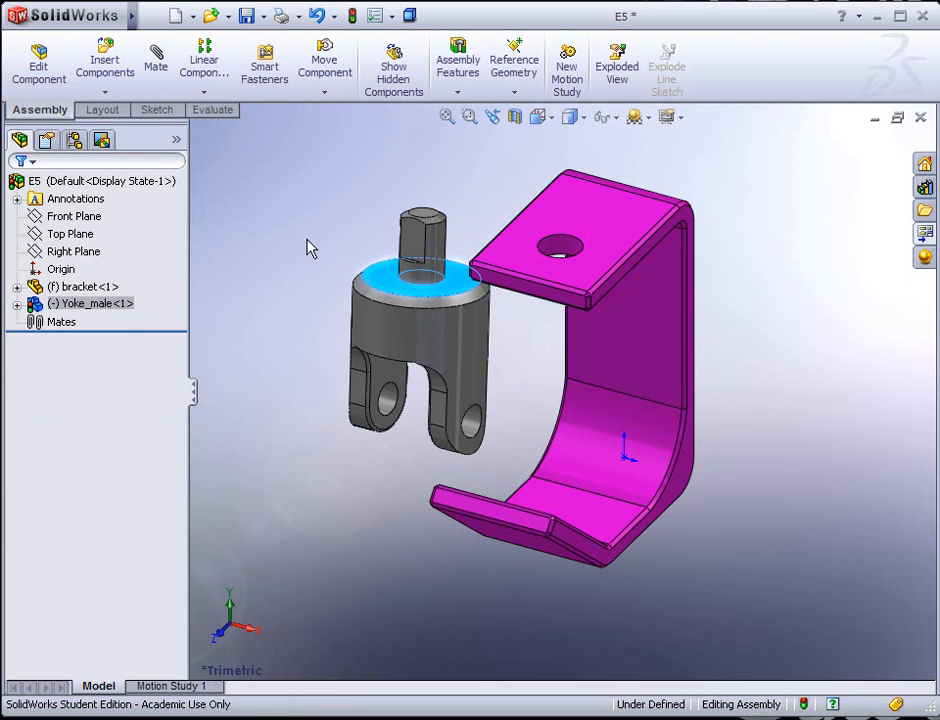
left_click_drag(385, 290, 397, 372)
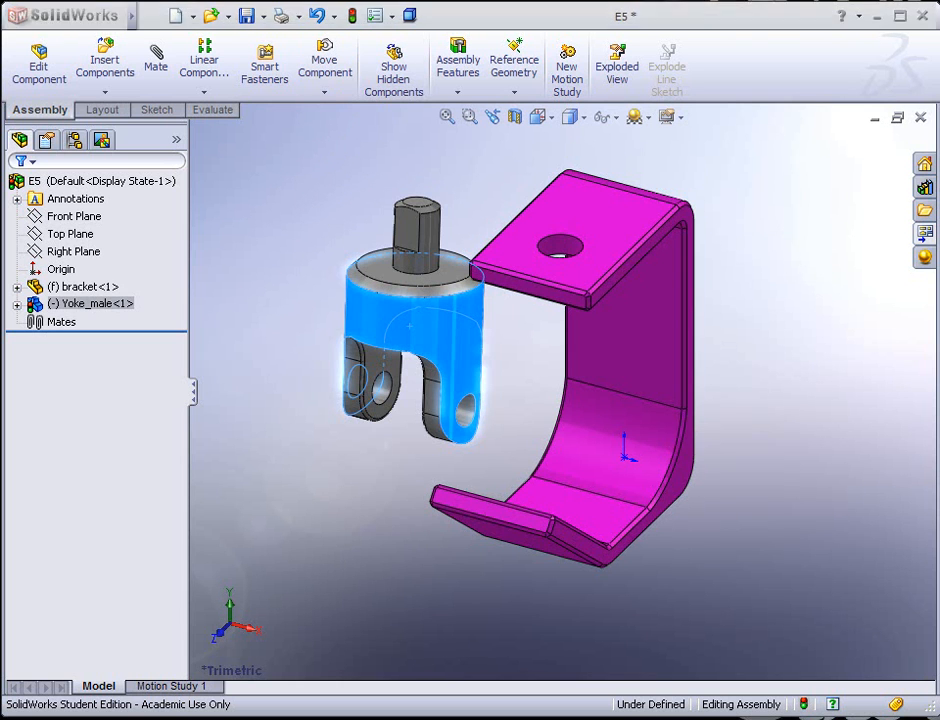
left_click(312, 510)
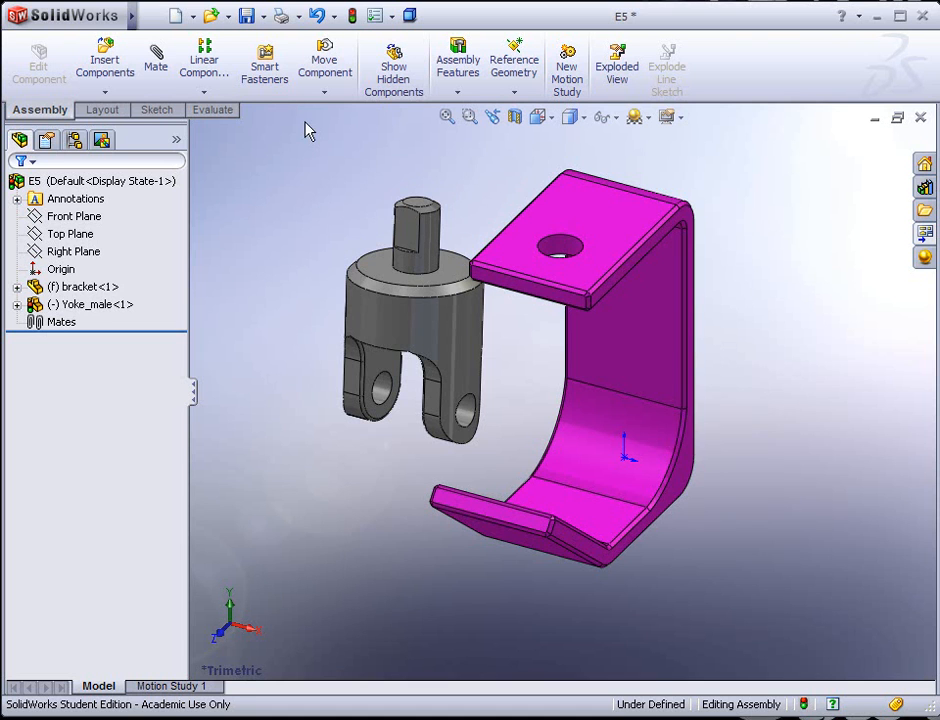
- Mate the male yoke's shaft concentric with the hole in the bracket's upper flange, shaft pointing up, and slide the yoke slightly down
left_click(160, 70)
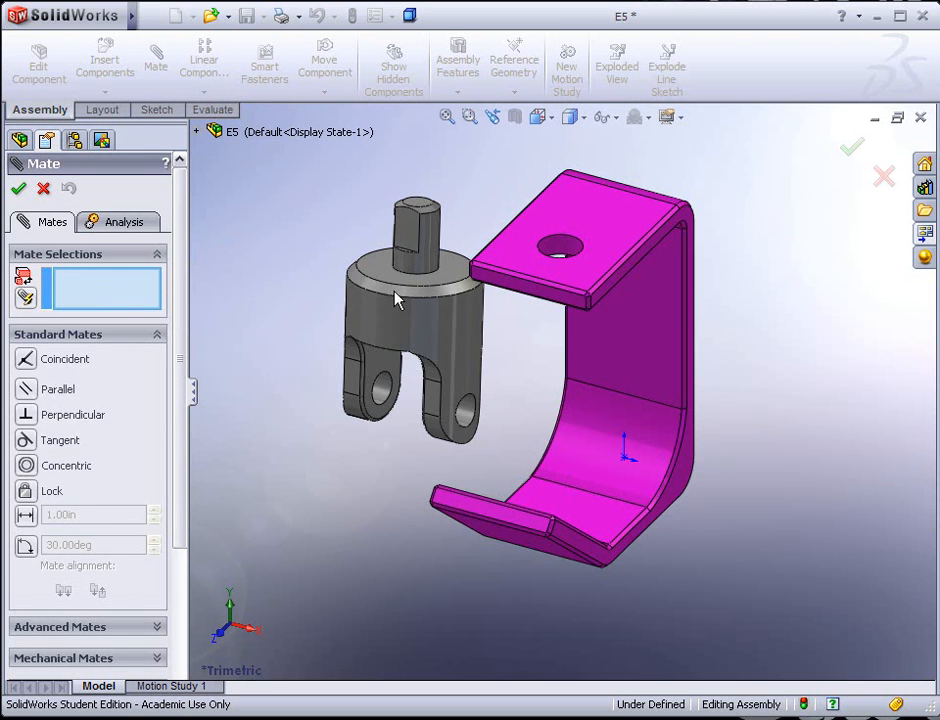
left_click(436, 262)
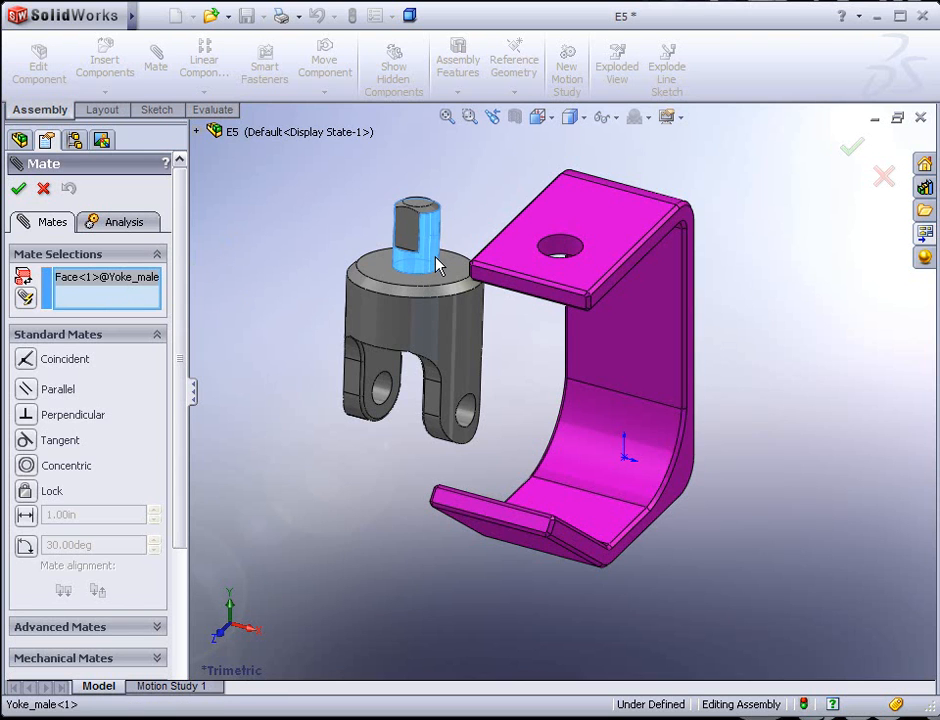
left_click(561, 255)
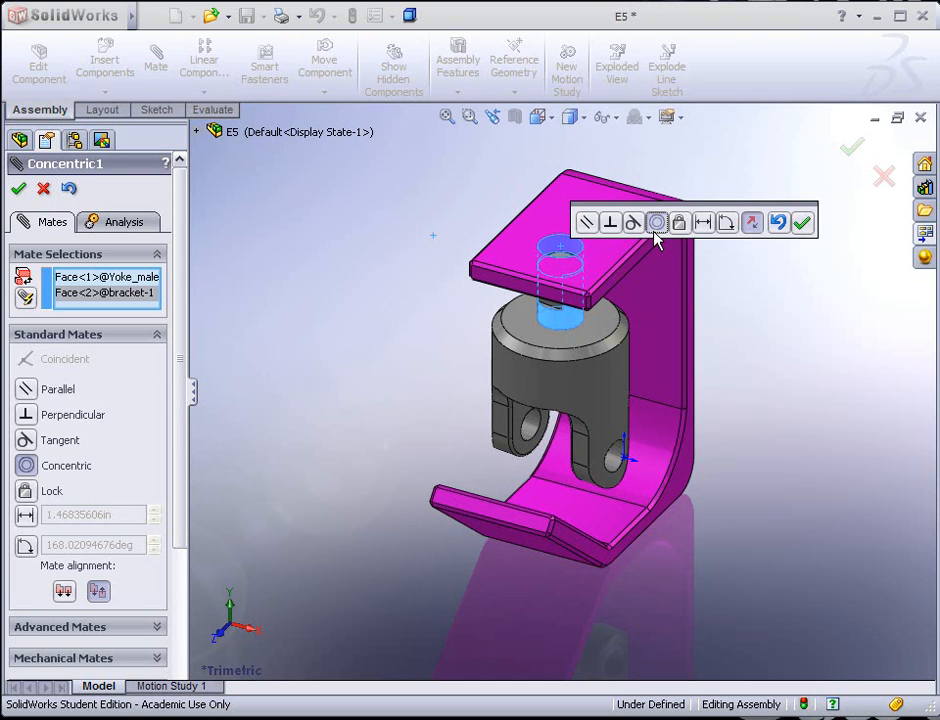
left_click(752, 224)
left_click(752, 224)
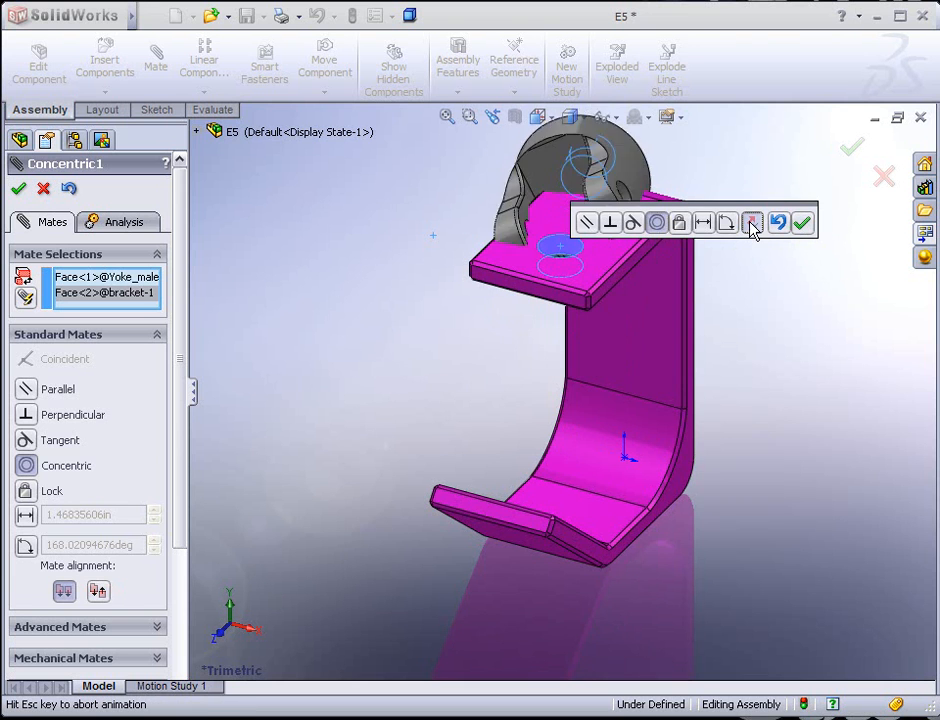
left_click(803, 224)
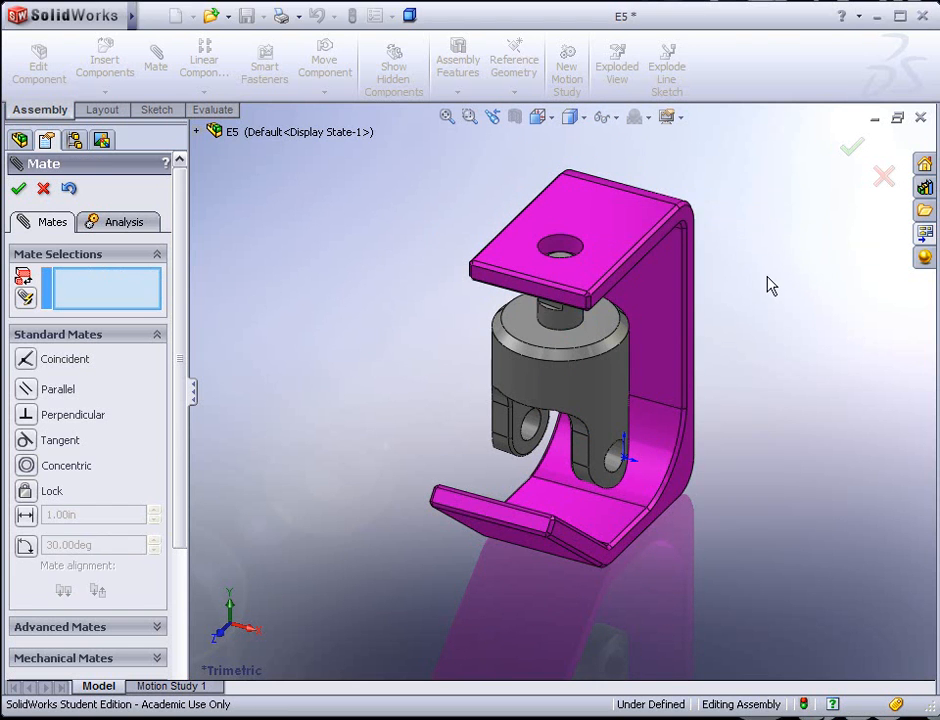
mouse_move(590, 397)
left_mouse_down()
mouse_move(495, 352)
mouse_move(606, 361)
mouse_move(552, 378)
mouse_move(615, 382)
mouse_move(537, 394)
mouse_move(579, 371)
mouse_move(562, 327)
mouse_move(552, 336)
mouse_move(604, 388)
mouse_move(516, 380)
mouse_move(558, 387)
mouse_move(615, 373)
mouse_move(447, 380)
mouse_move(562, 373)
mouse_move(558, 290)
mouse_move(550, 357)
mouse_move(540, 366)
mouse_move(564, 369)
mouse_move(560, 222)
mouse_move(557, 418)
mouse_move(548, 403)
mouse_move(575, 398)
left_mouse_up()
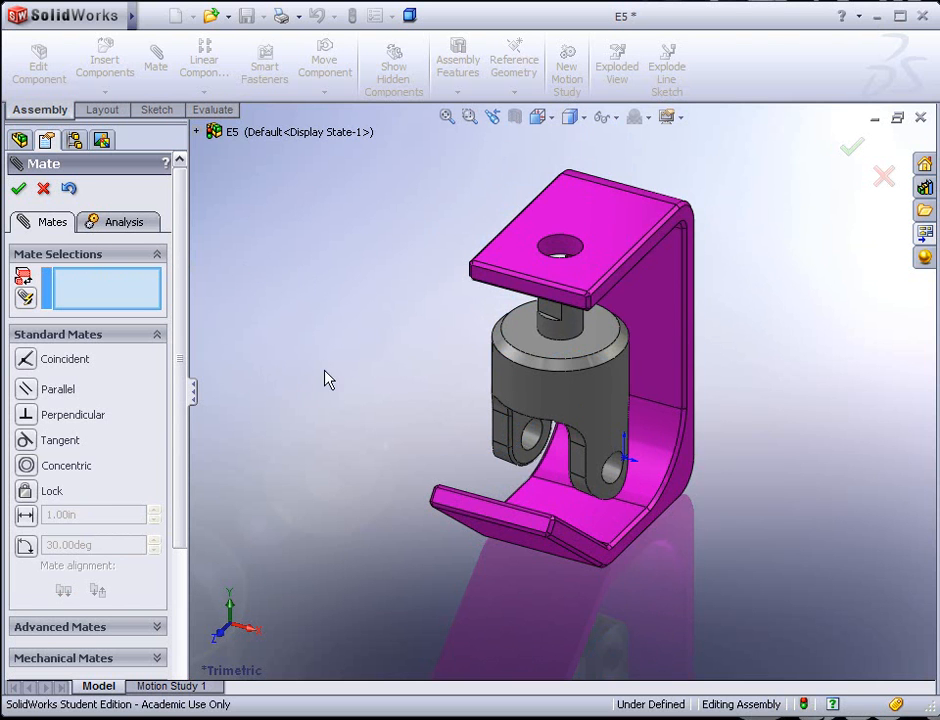
- Mate the male yoke's shoulder face coincident with the underside of the bracket's upper flange, try turning the yoke, and finish mating
left_click(524, 341)
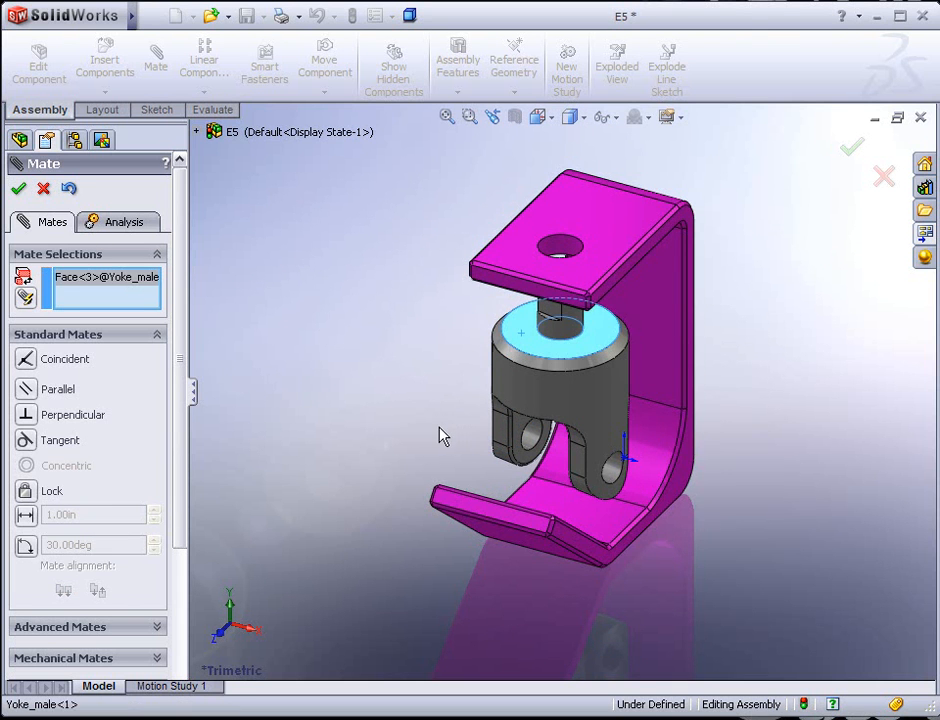
middle_click_drag(439, 432, 400, 290)
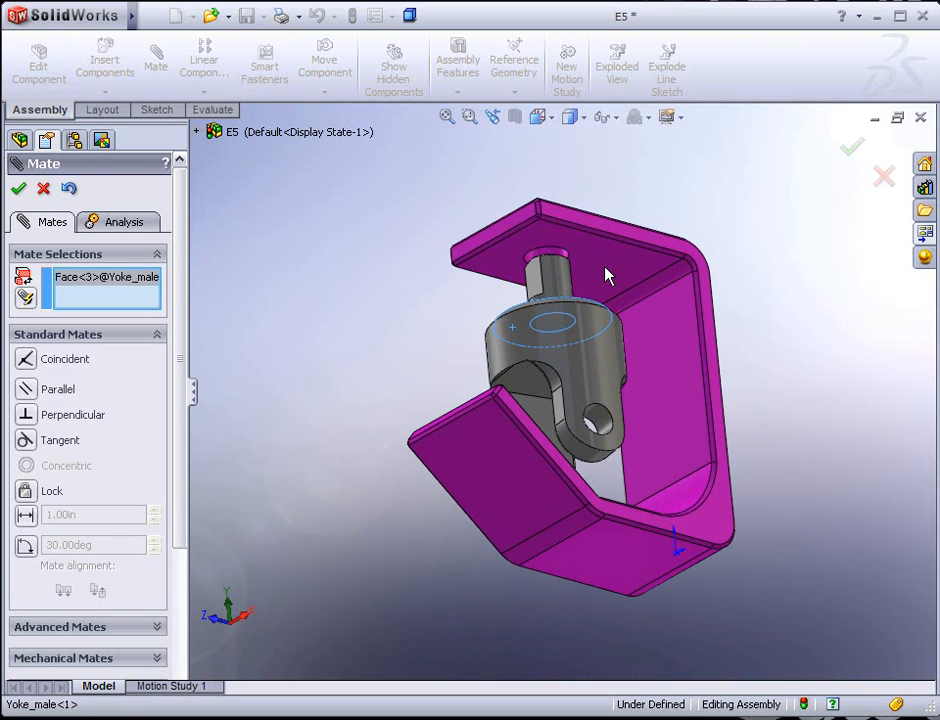
left_click(606, 270)
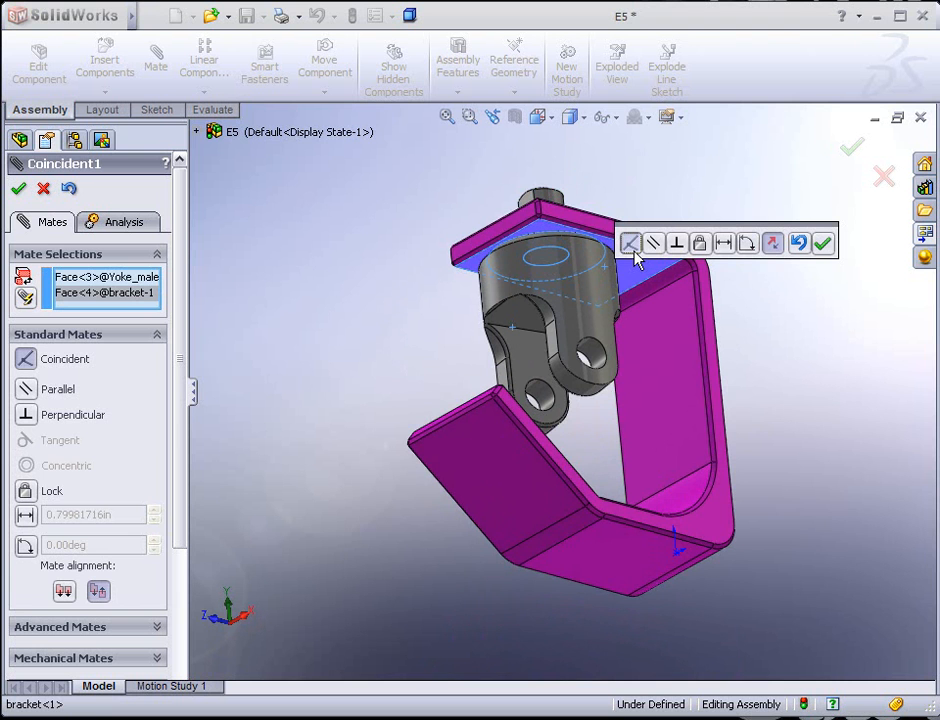
left_click(823, 250)
middle_click_drag(621, 311, 634, 428)
left_click_drag(472, 313, 586, 352)
mouse_move(444, 373)
middle_mouse_down()
mouse_move(466, 359)
mouse_move(457, 350)
mouse_move(455, 362)
middle_mouse_up()
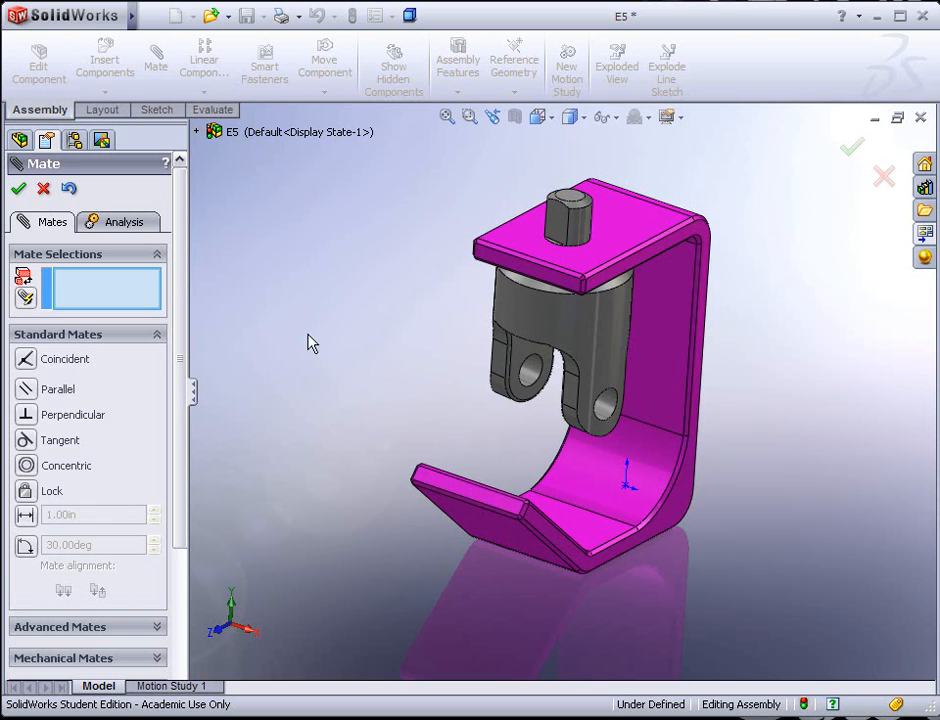
left_click(18, 188)
mouse_move(438, 342)
middle_mouse_down()
mouse_move(427, 416)
mouse_move(441, 327)
mouse_move(438, 342)
middle_mouse_up()
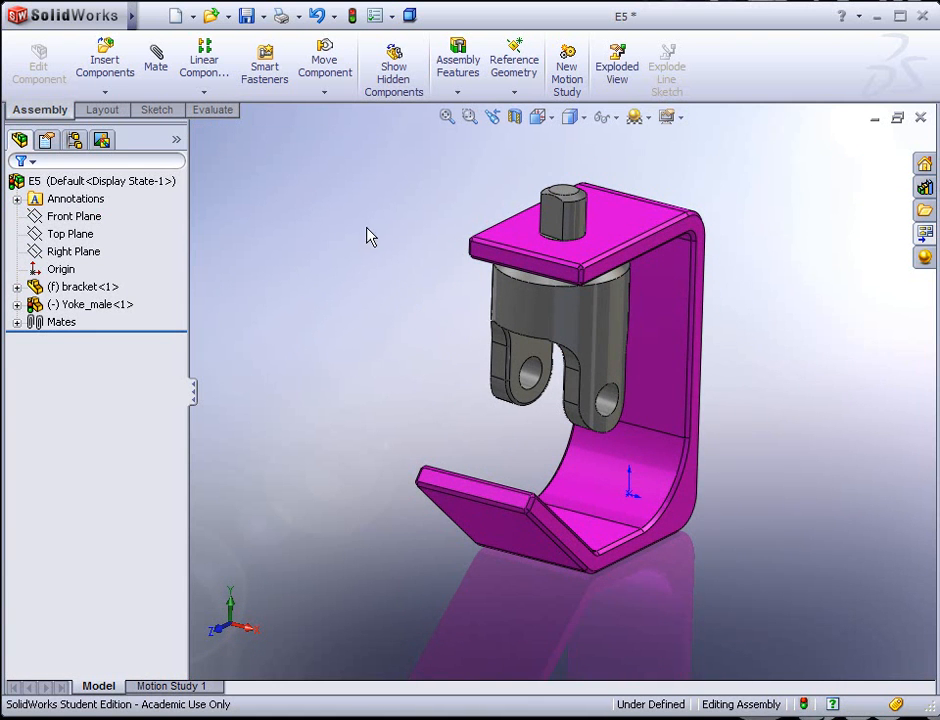
- Insert the spider part from the Exercise 5 folder and place it freely beside the bracket's open side
left_click(122, 68)
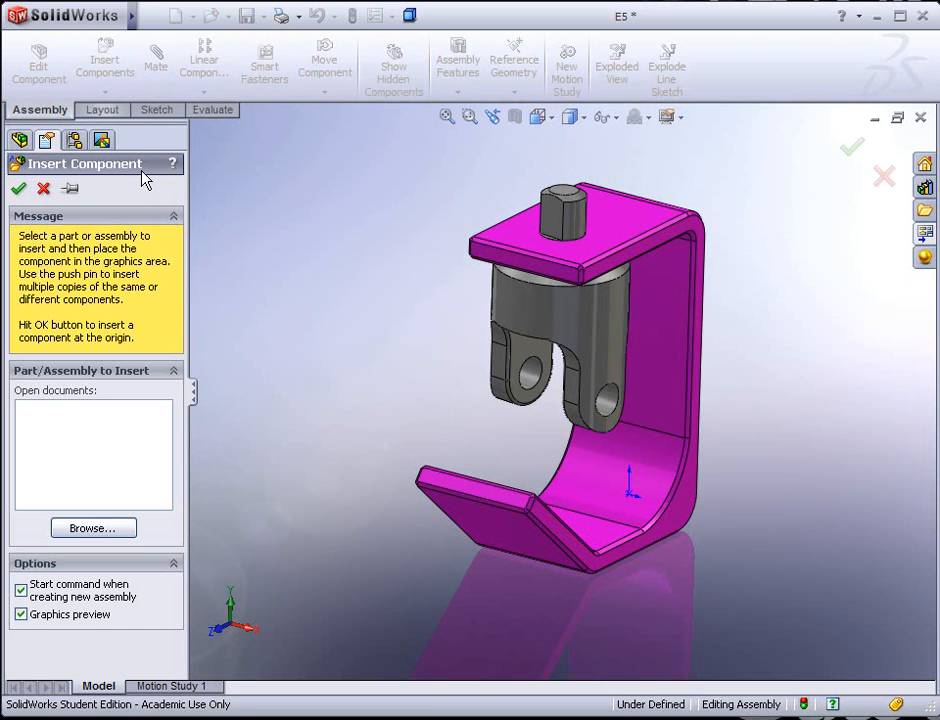
left_click(97, 531)
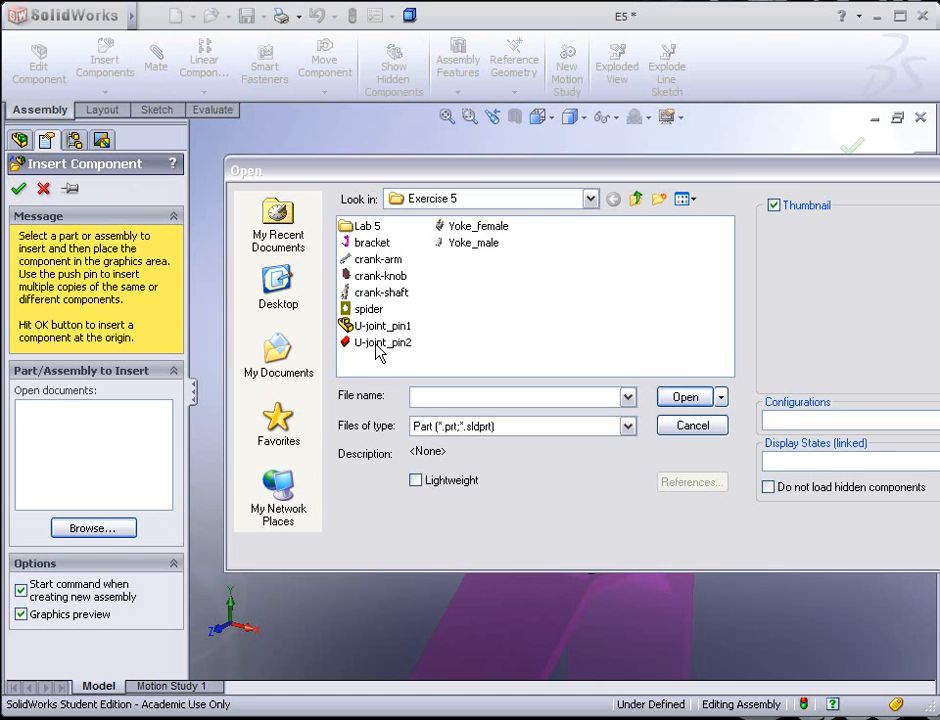
left_click(366, 309)
left_click(680, 398)
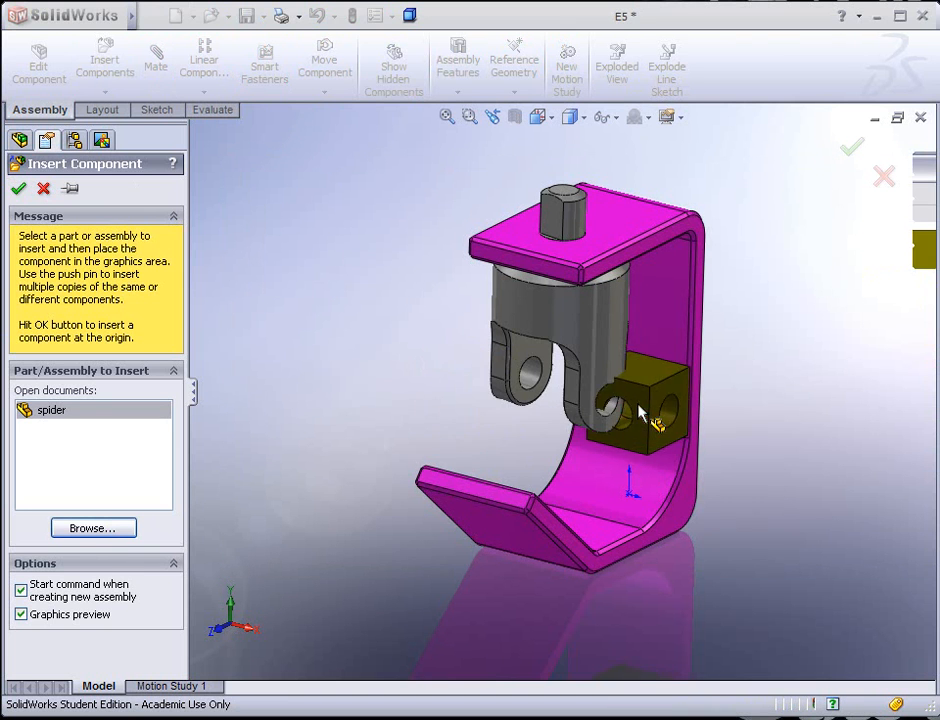
left_click(387, 318)
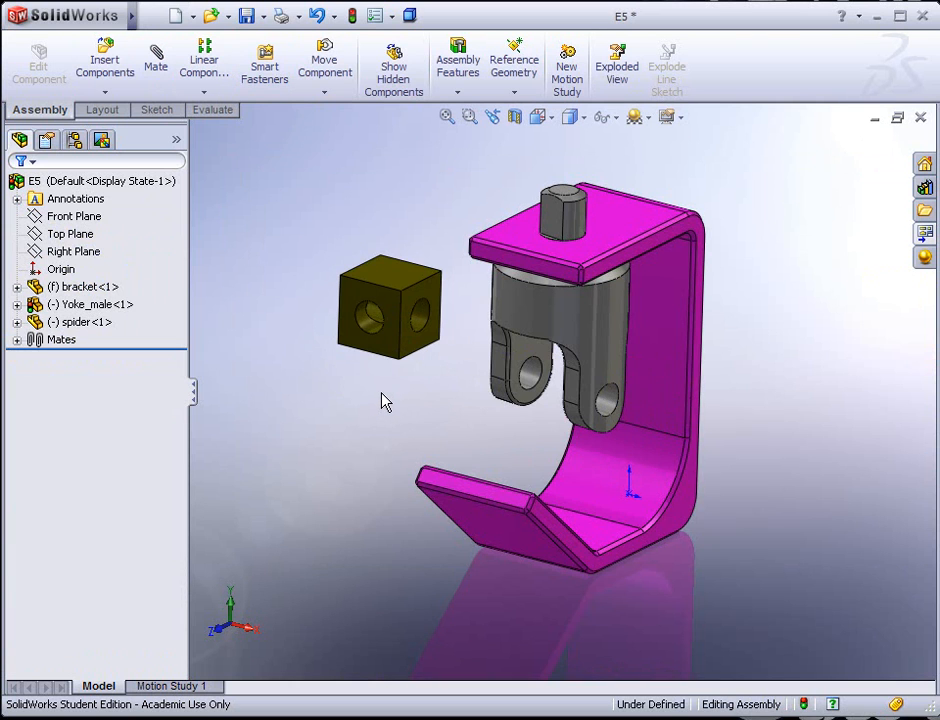
- Move the spider to the outer side of the bracket's back wall with Collision Detection enabled for all components
left_click(402, 305)
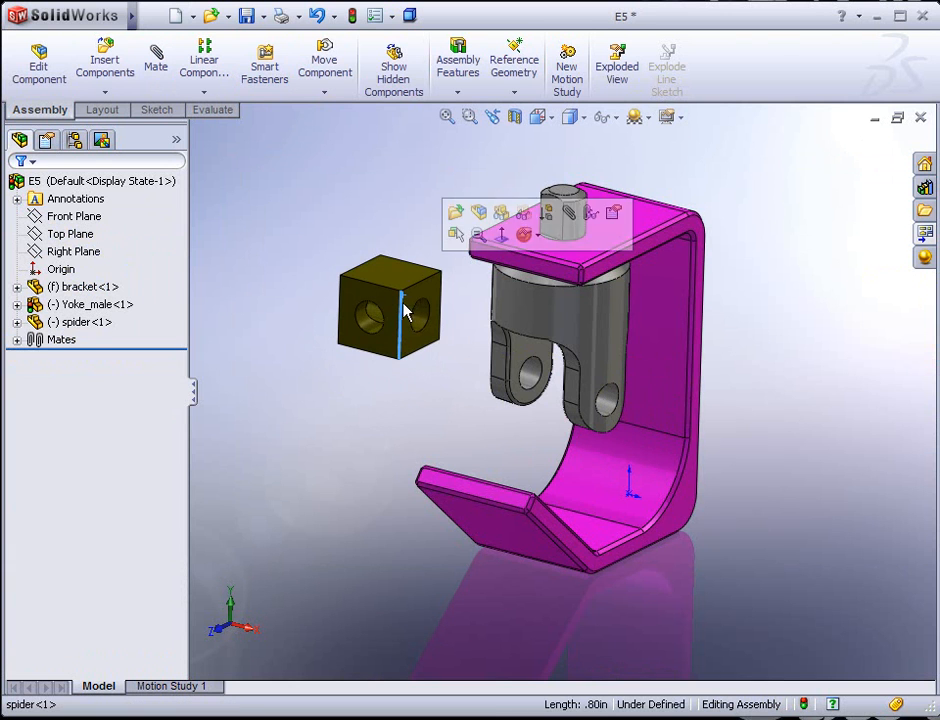
left_click(414, 304)
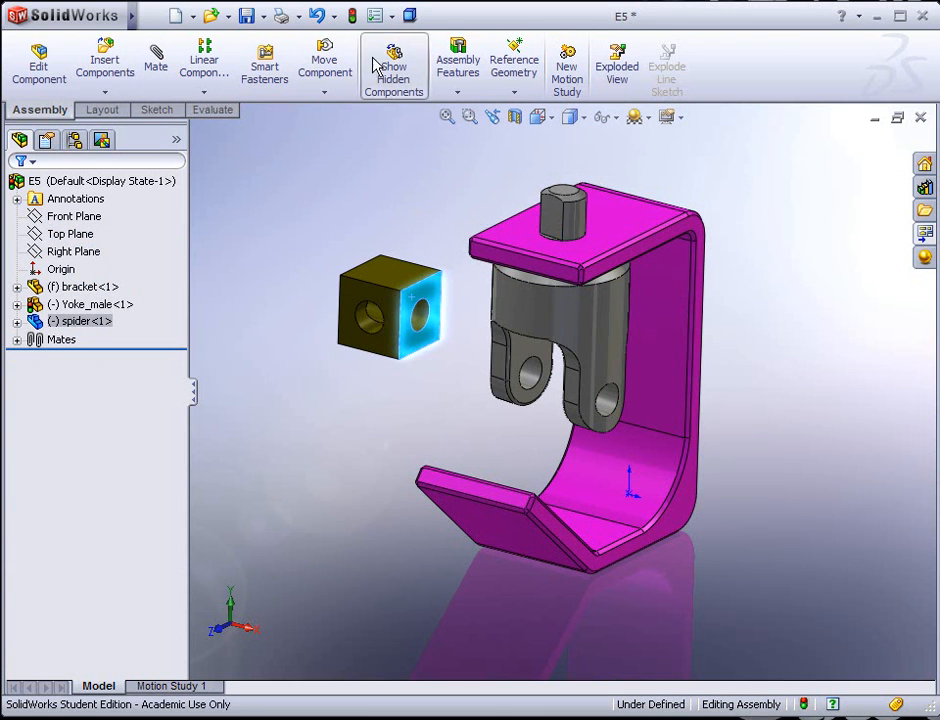
left_click(325, 60)
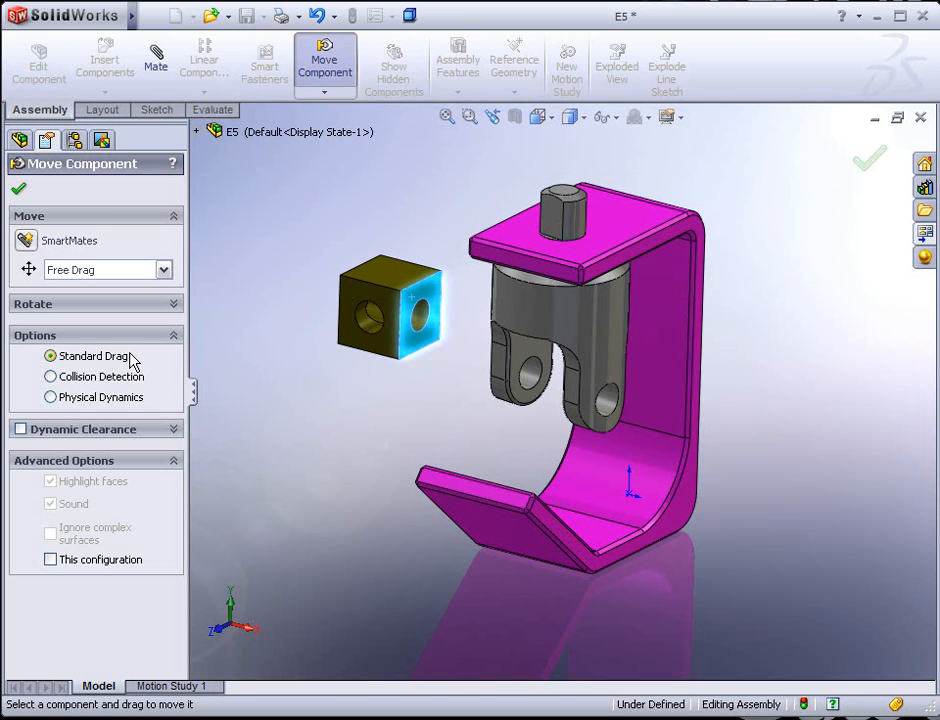
left_click(55, 377)
left_click_drag(409, 300, 795, 441)
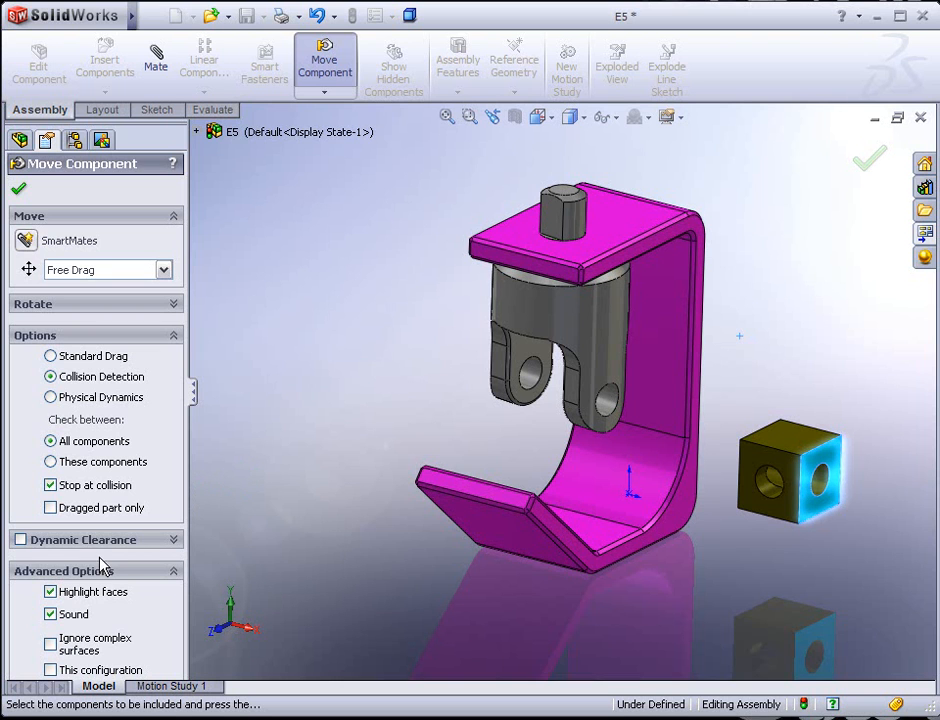
- Enable Dynamic Clearance between the bracket and the spider, and move the spider slightly away from the bracket to check their distance
left_click(21, 540)
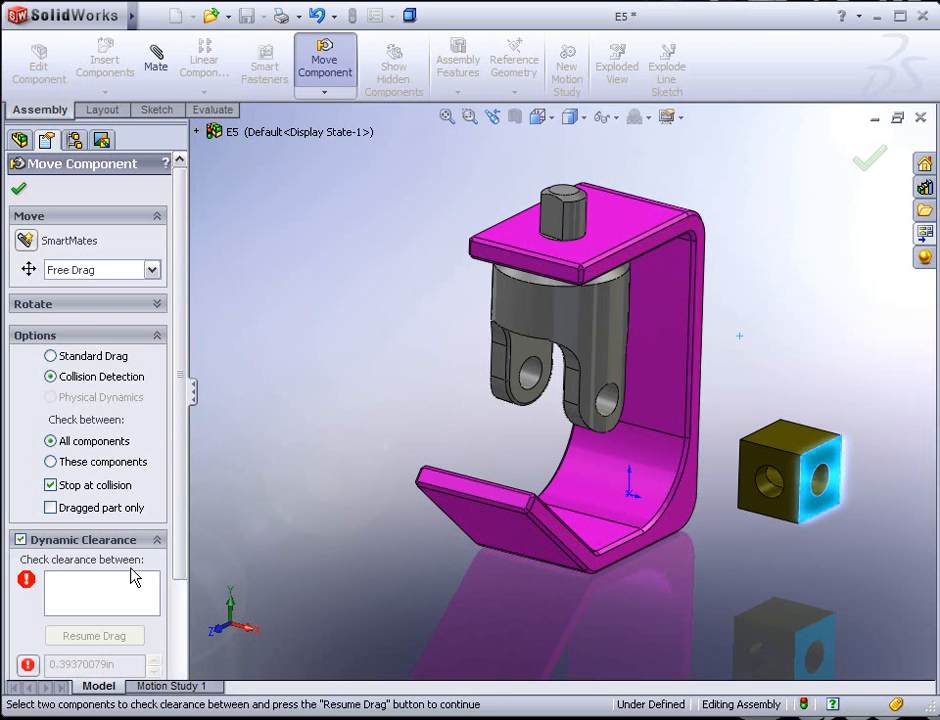
scroll(183, 563, "down", 1)
left_click_drag(183, 563, 180, 624)
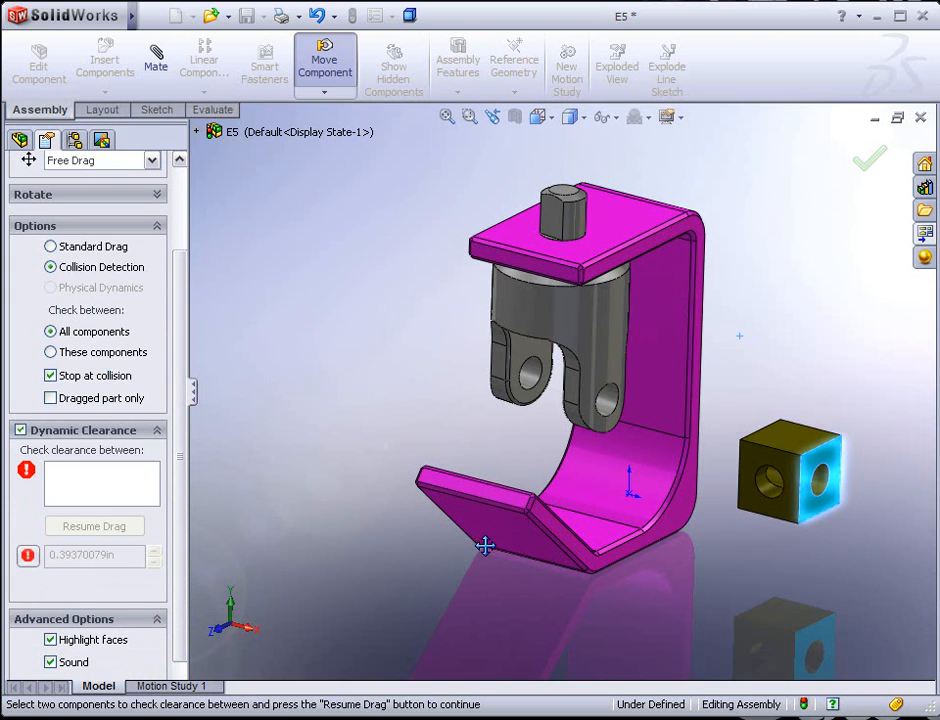
left_click(107, 496)
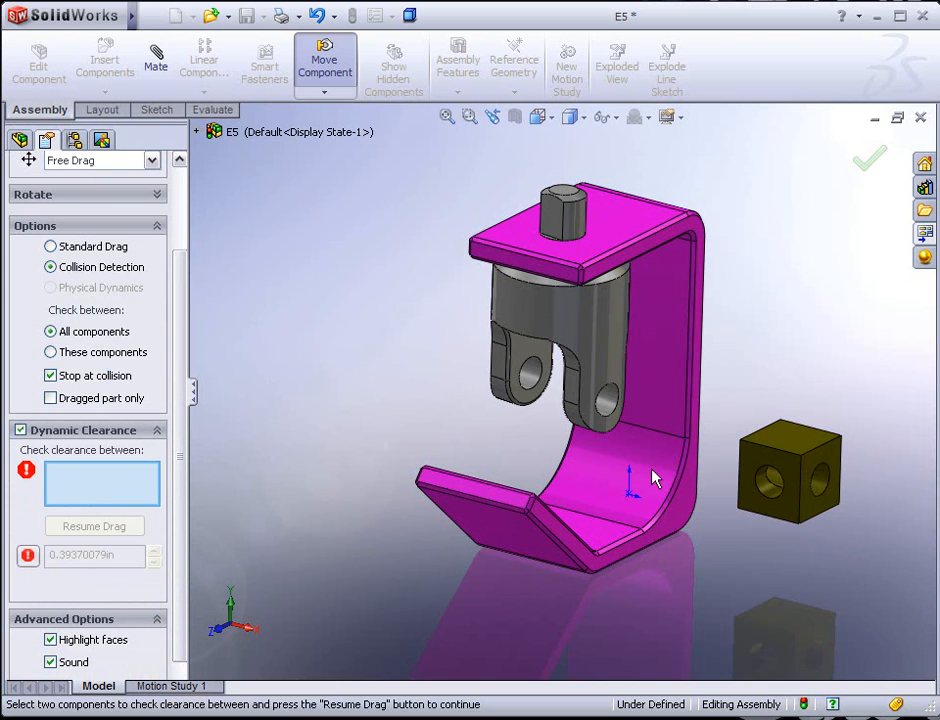
left_click(690, 497)
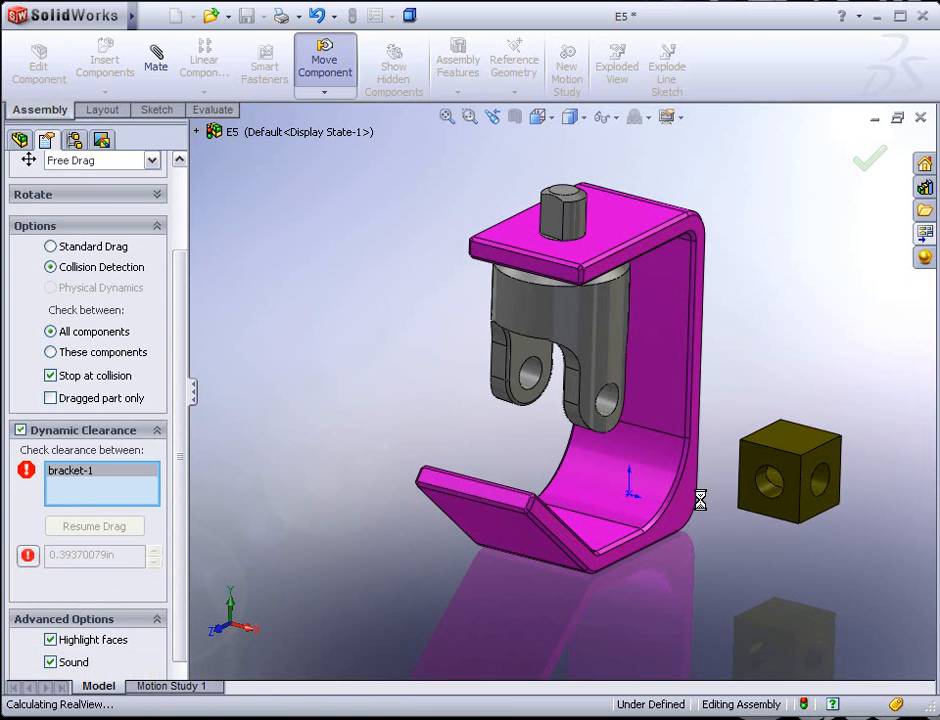
left_click(776, 466)
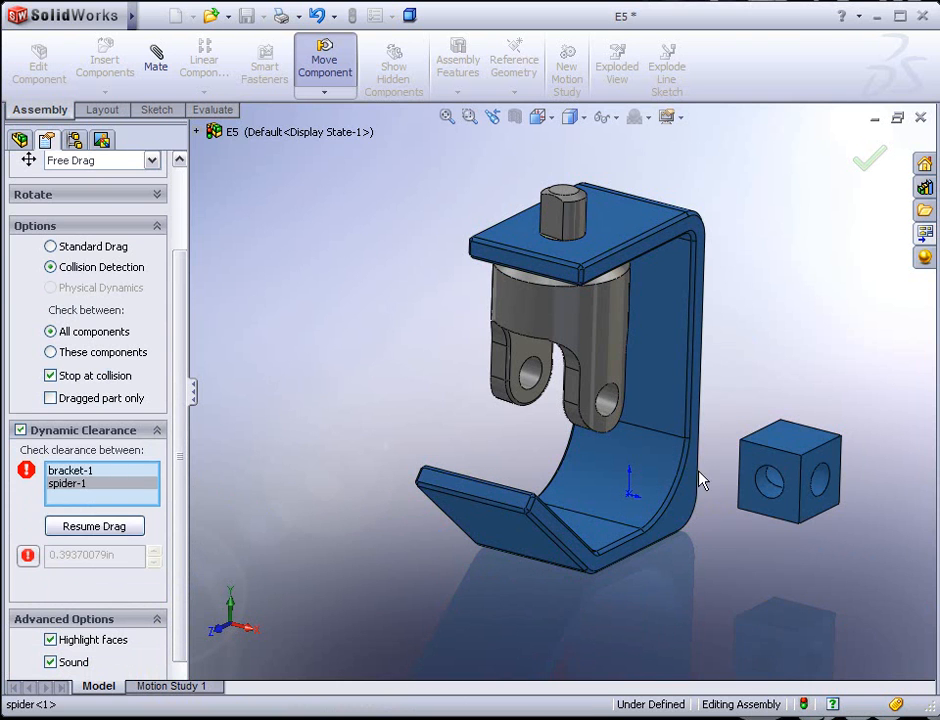
left_click(94, 526)
left_click_drag(751, 466, 795, 447)
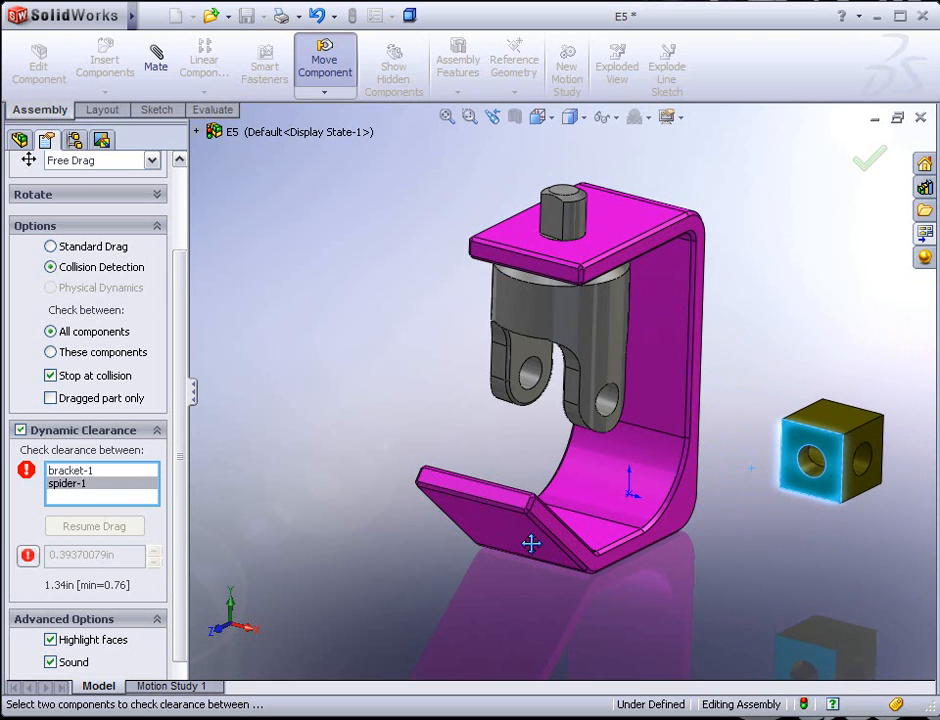
- Set the spider to stop at a 0.25 in clearance from the bracket, shift it slightly, and finish moving components
left_click(28, 557)
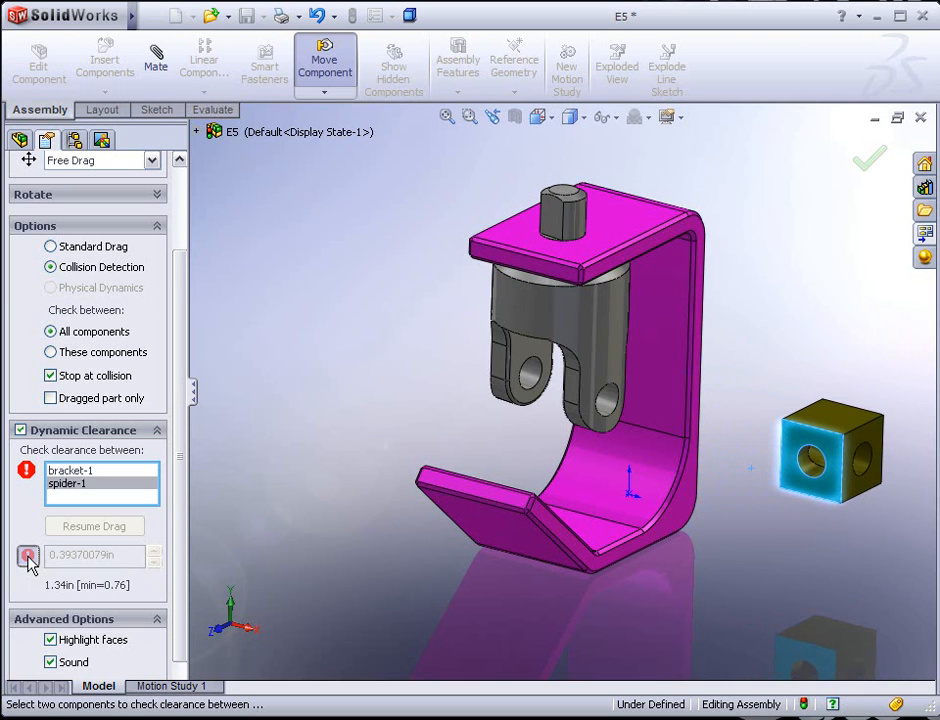
double_click(115, 556)
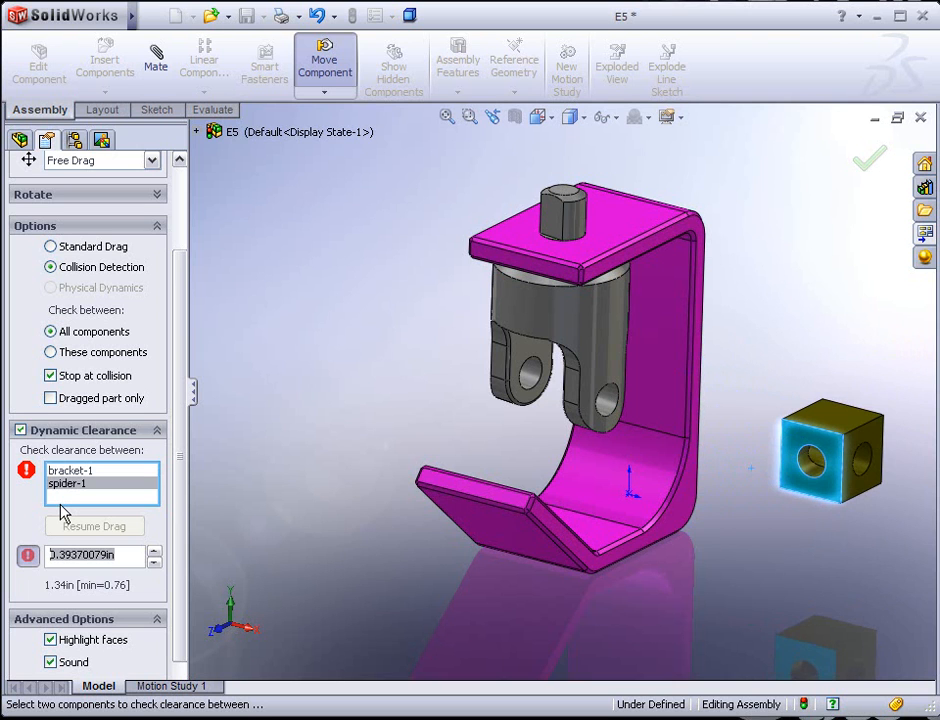
type(".25")
key("Return")
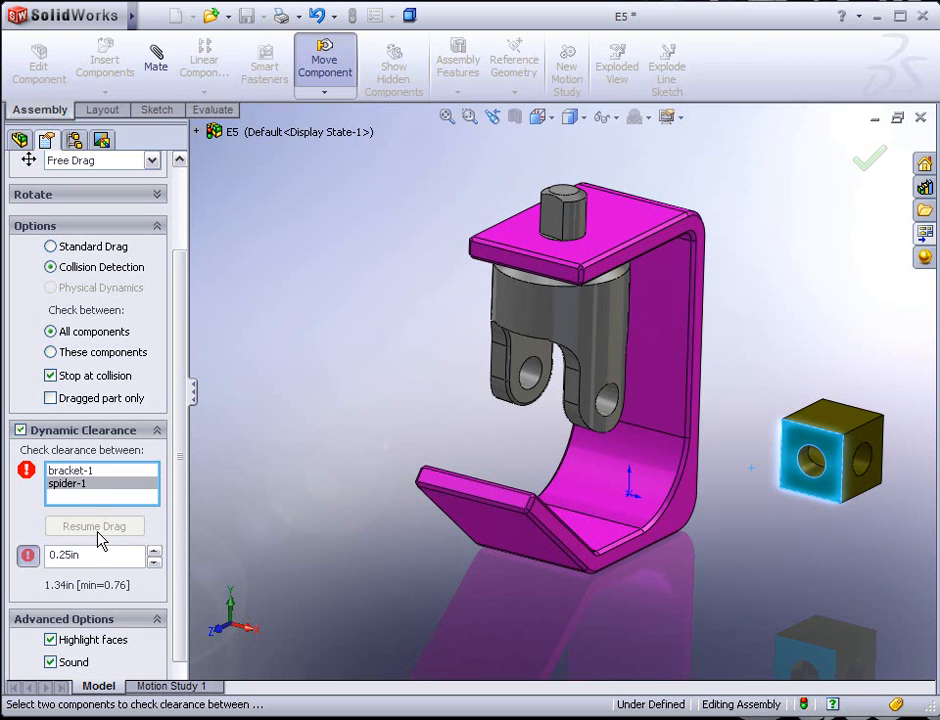
left_click(28, 555)
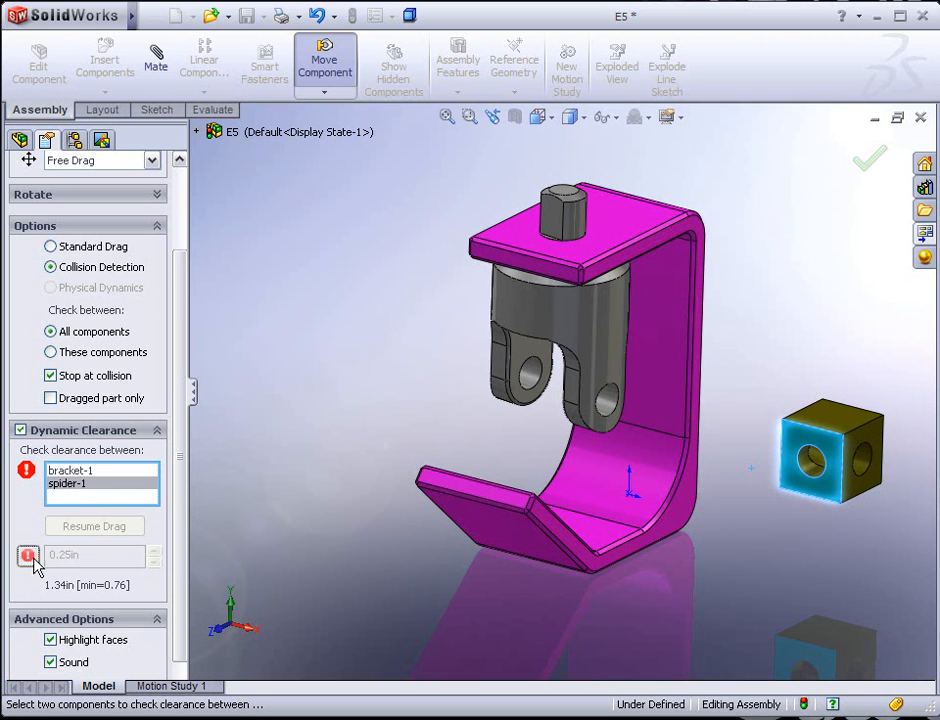
left_click(28, 555)
left_click_drag(822, 487, 783, 403)
left_click_drag(179, 570, 179, 482)
left_click(19, 189)
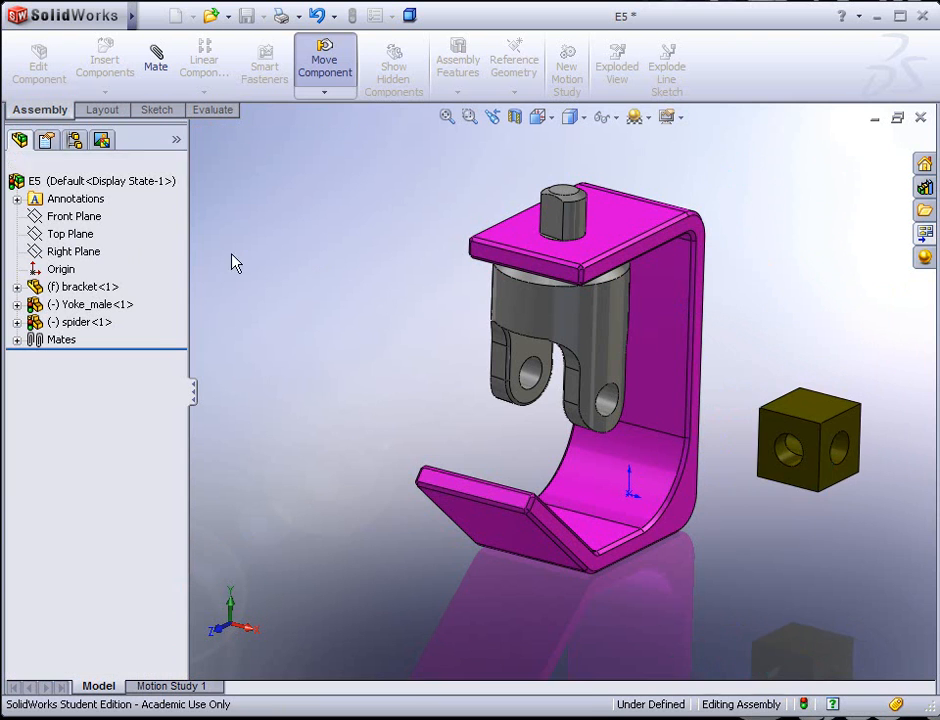
- Mate a side face of the spider coincident with the inner face of the male yoke's ear, using the anti-aligned orientation
scroll(600, 405, "down", 2)
scroll(630, 390, "up", 2)
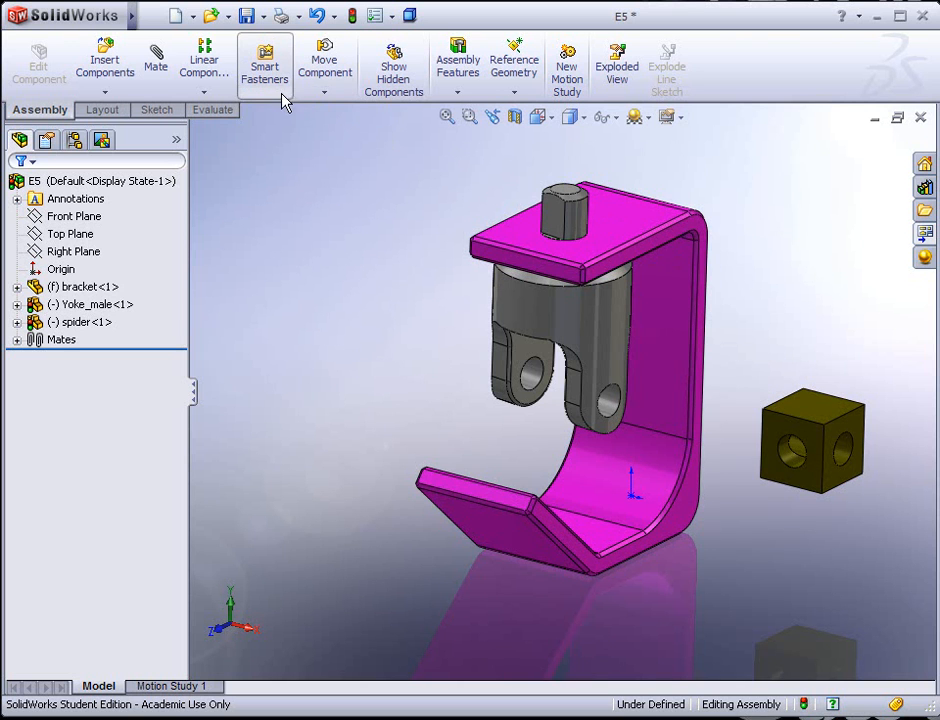
left_click(160, 64)
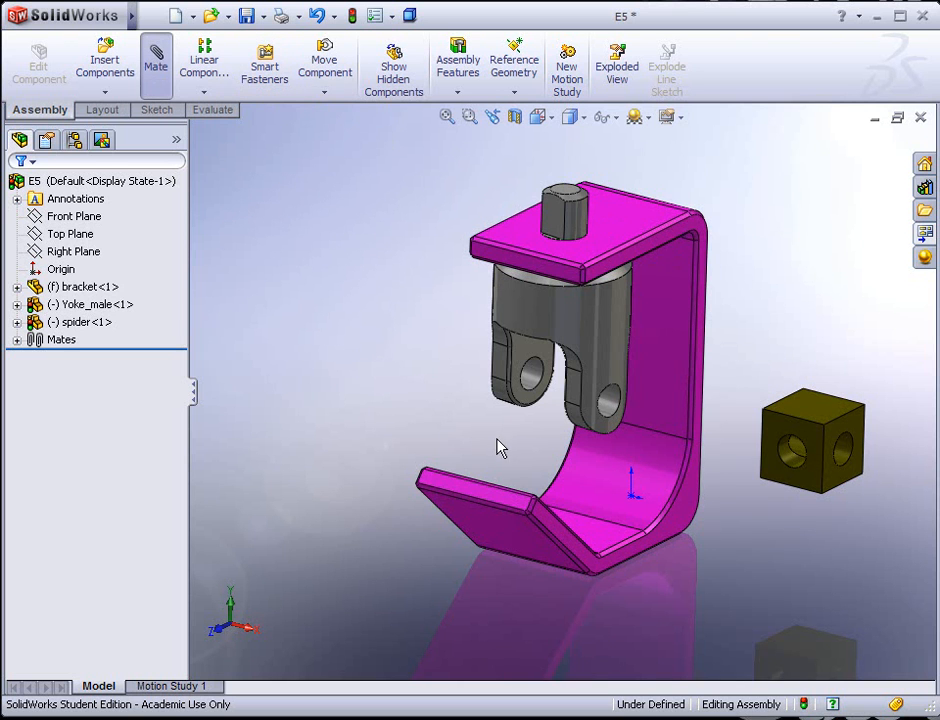
left_click(840, 470)
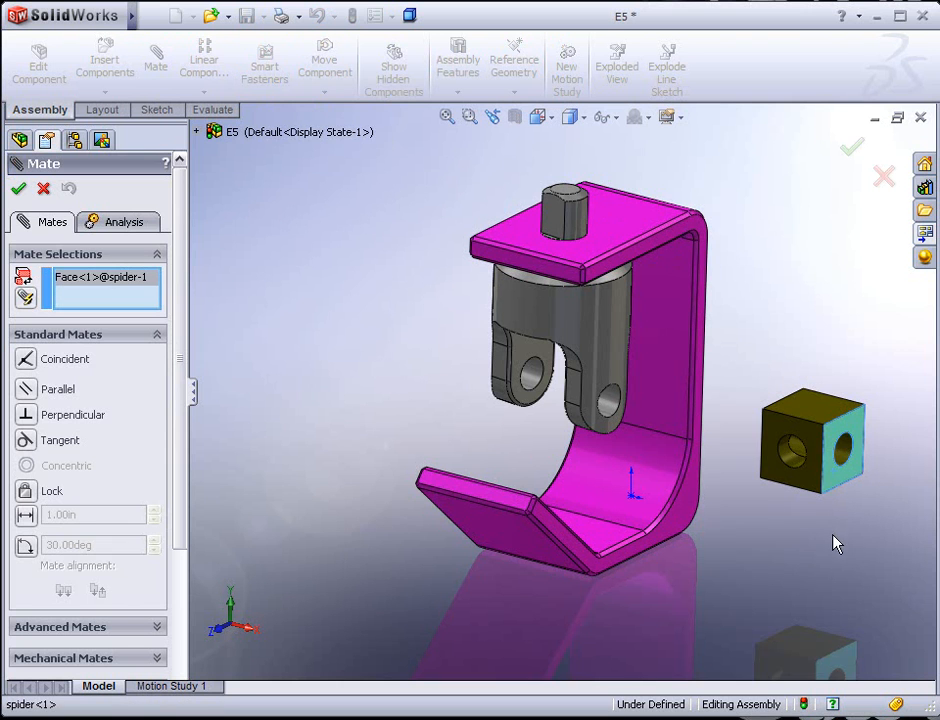
left_click(529, 372)
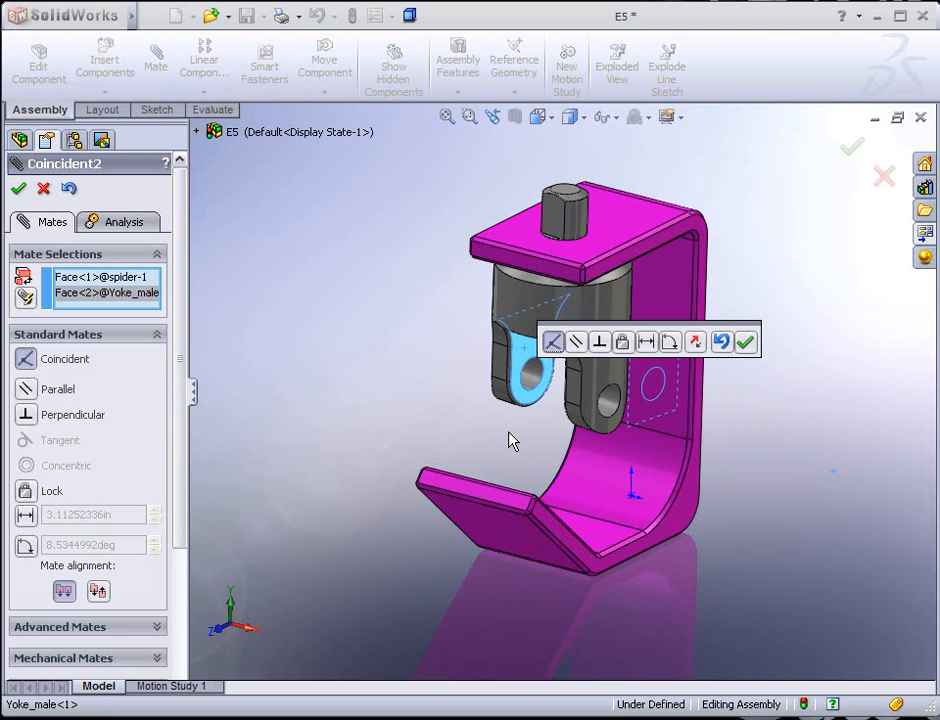
middle_click_drag(510, 443, 573, 428)
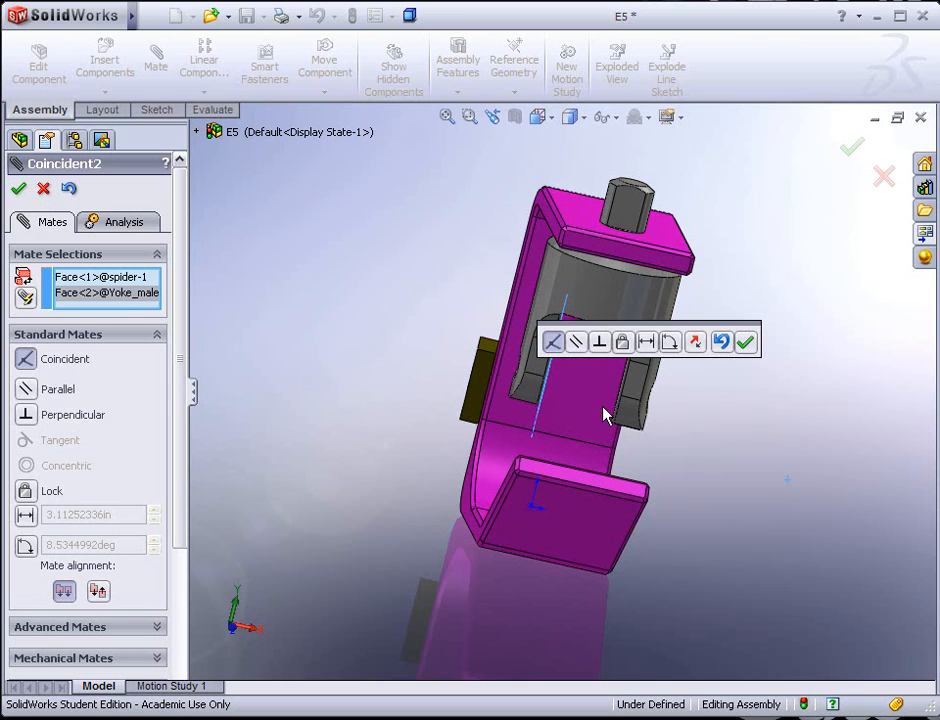
left_click(695, 344)
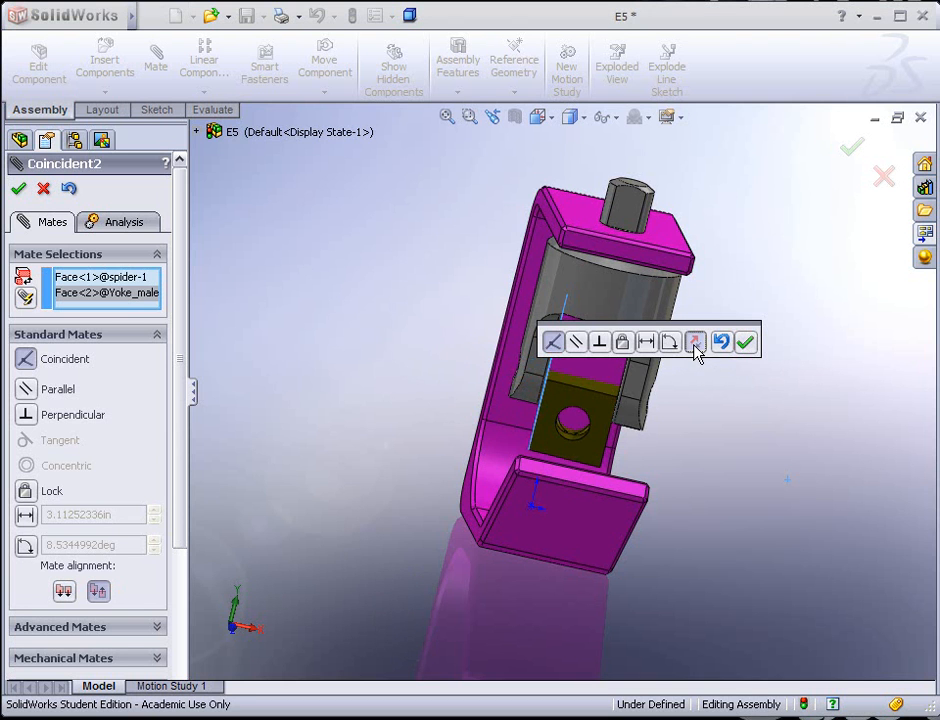
left_click(746, 346)
- Mate the spider's hole concentric with the male yoke's ear hole and finish mating
middle_click_drag(684, 424, 606, 435)
scroll(677, 415, "down", 2)
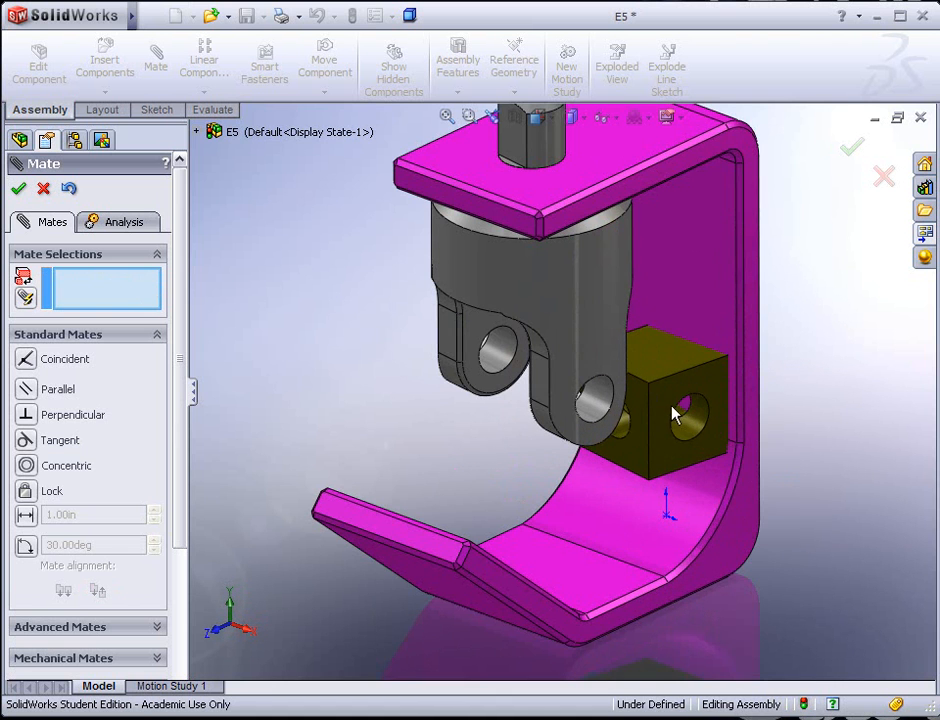
left_click(700, 430)
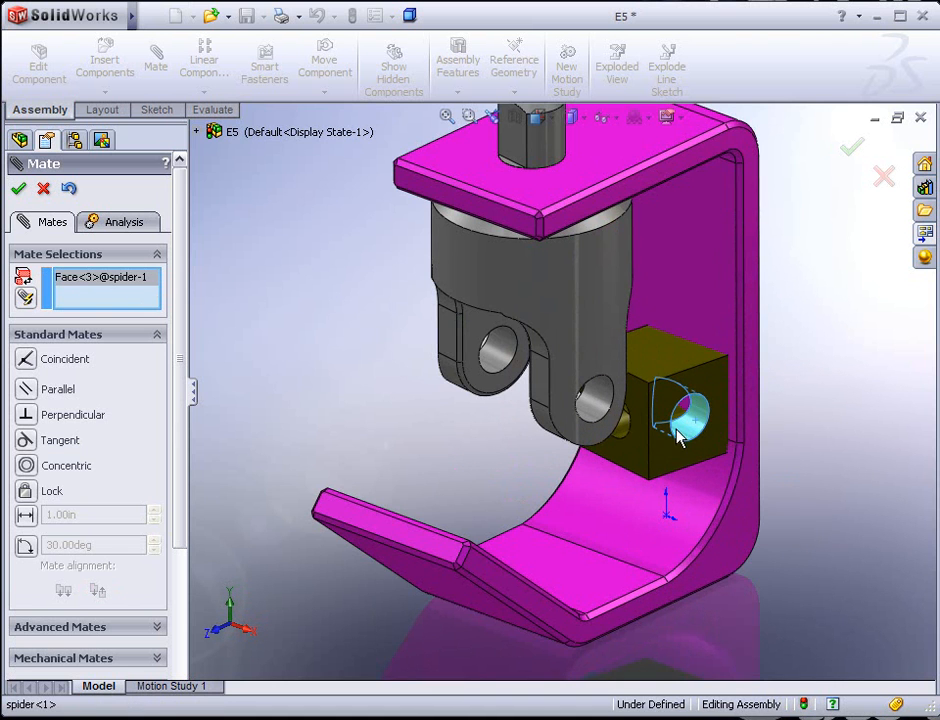
left_click(602, 401)
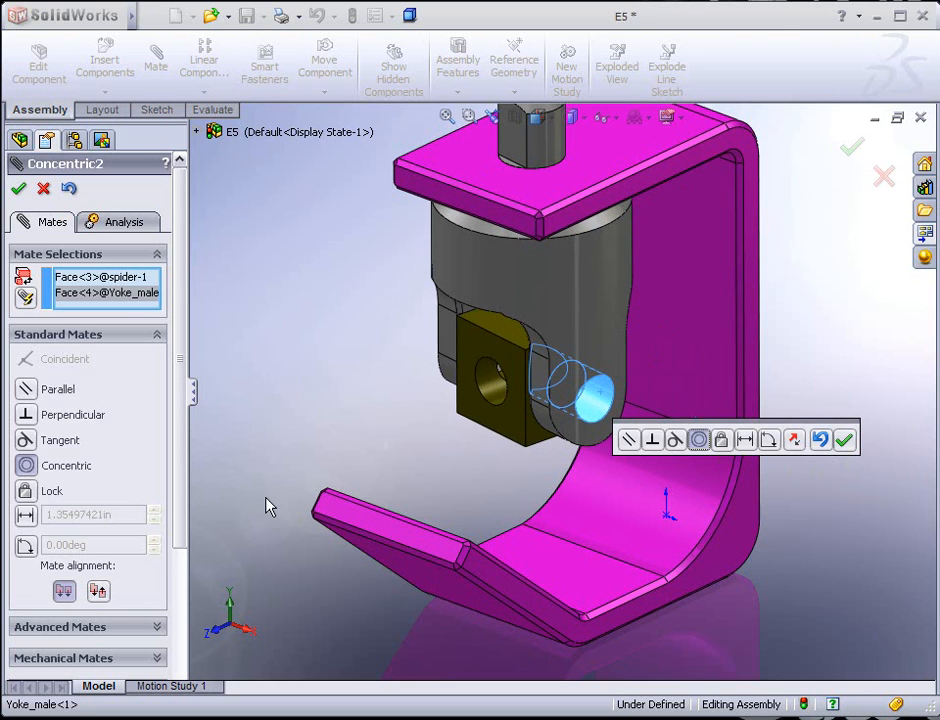
left_click(845, 441)
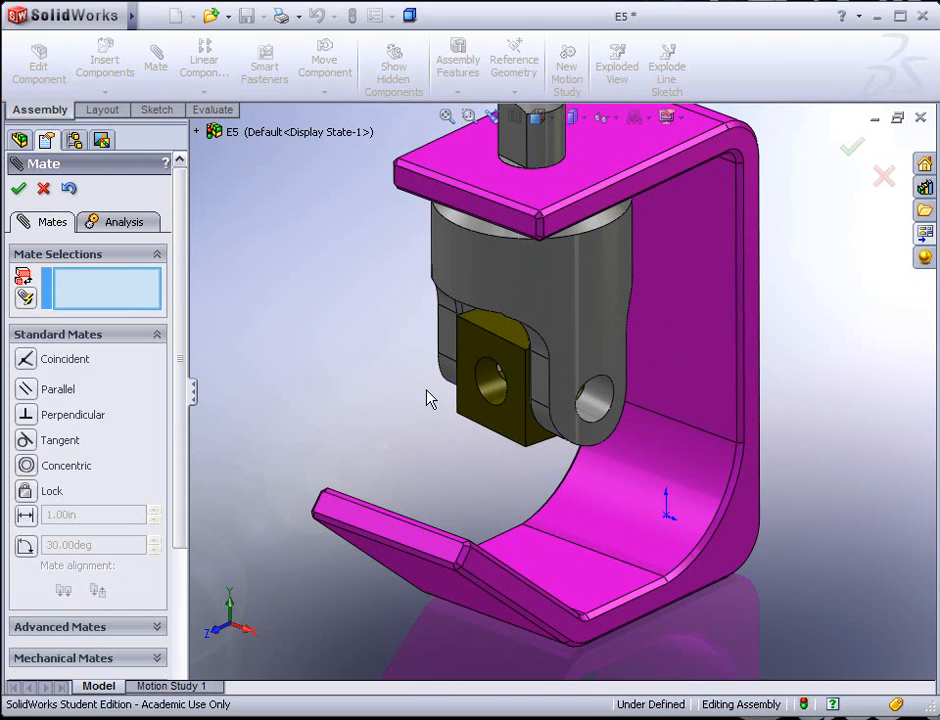
left_click(18, 188)
- Rotate the spider between the male yoke's ears to test its remaining freedom of movement
middle_click_drag(280, 380, 328, 365)
left_click_drag(472, 415, 582, 331)
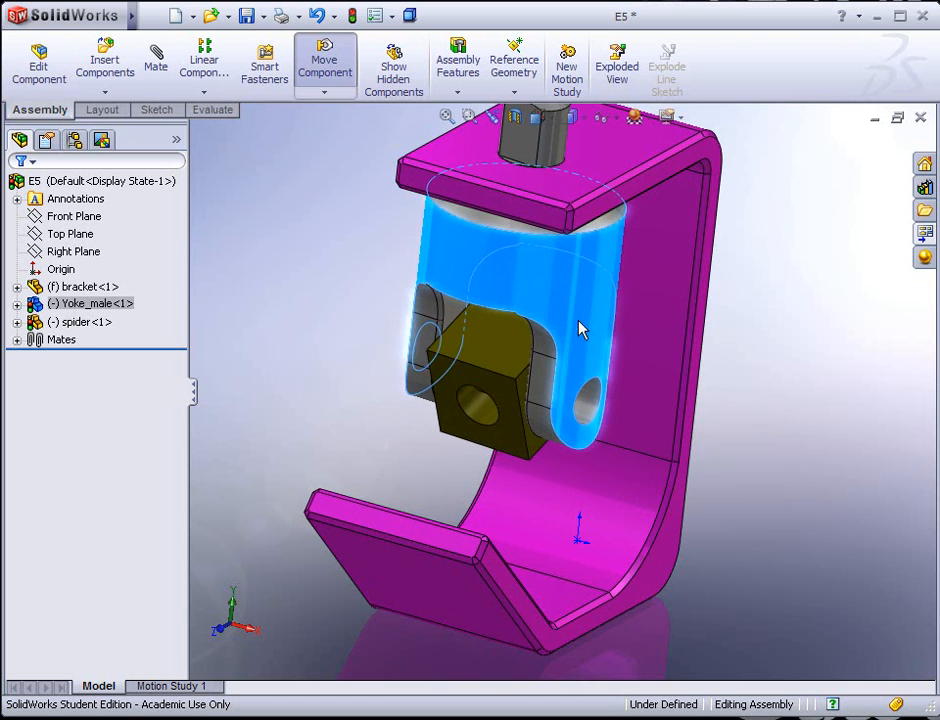
left_click(354, 324)
scroll(392, 380, "up", 2)
middle_click_drag(399, 386, 447, 389)
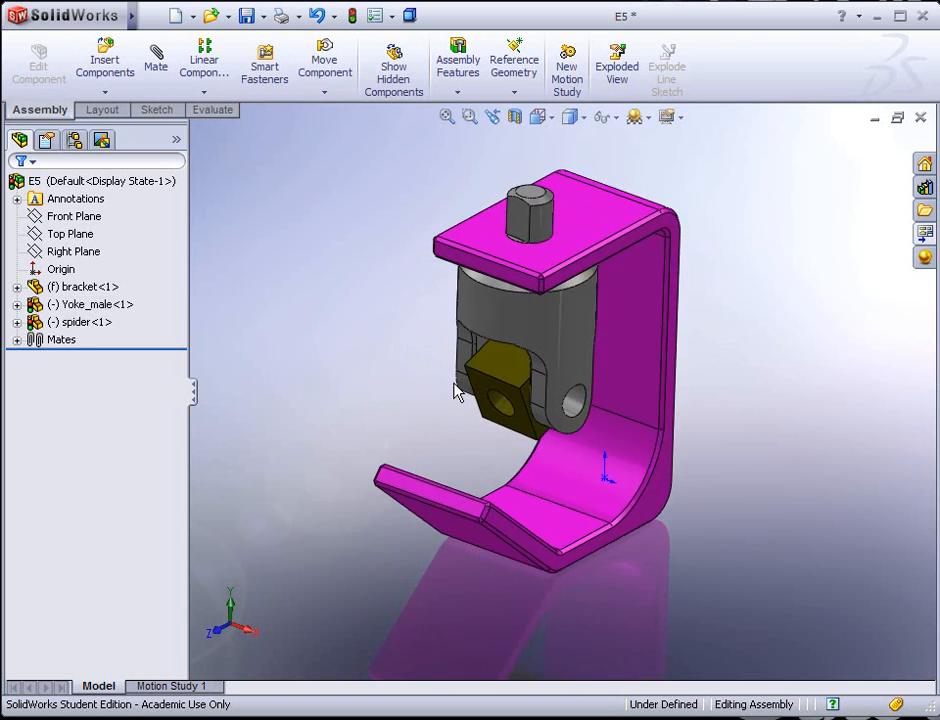
scroll(449, 397, "down", 2)
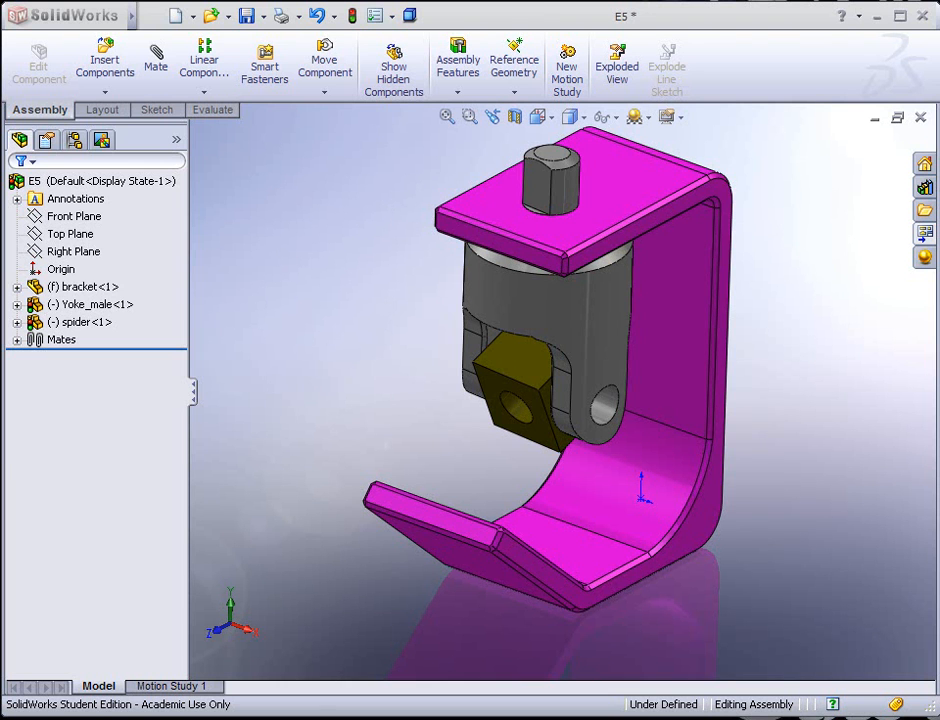
- Switch to Windows Explorer, open the desktop folder SolidWorks Fundamentals 1-07\Sample Files\Exercise 5, and narrow and move the window to expose the assembly
key("alt+Tab")
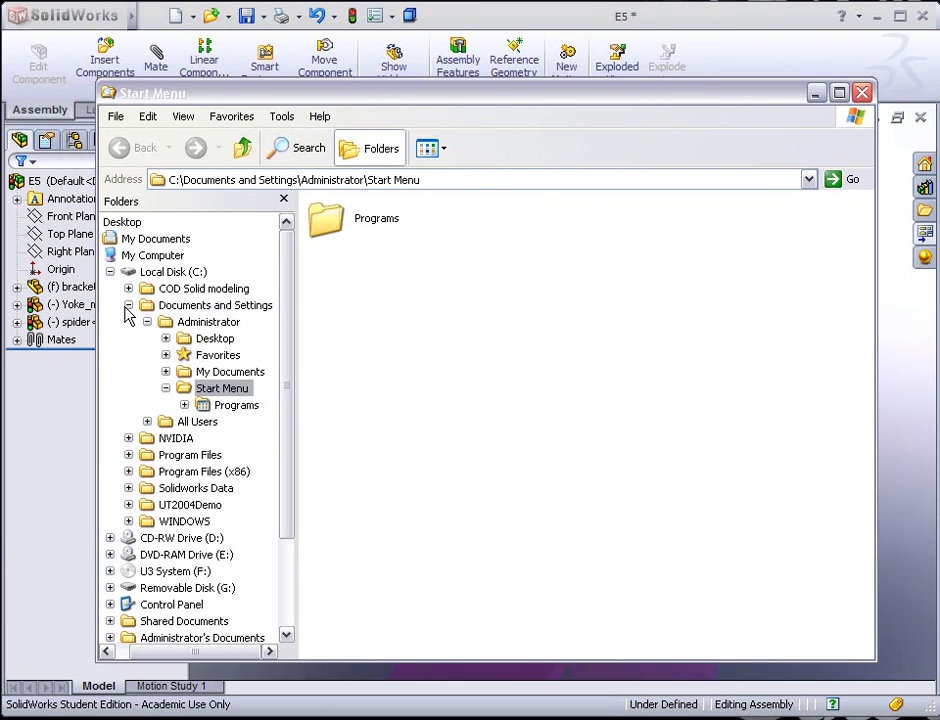
left_click(128, 306)
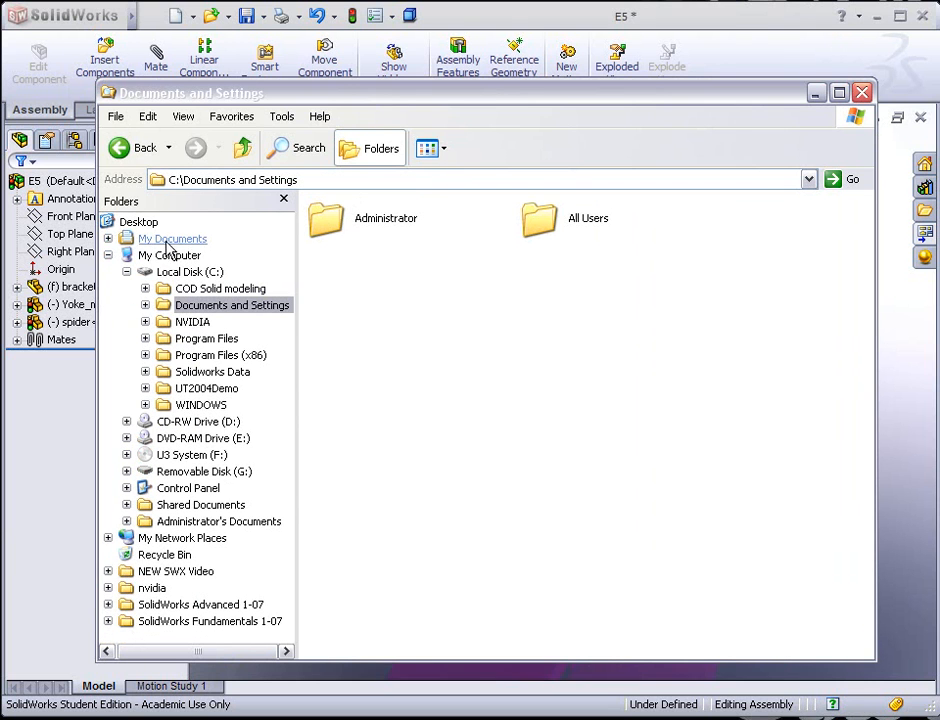
left_click(140, 222)
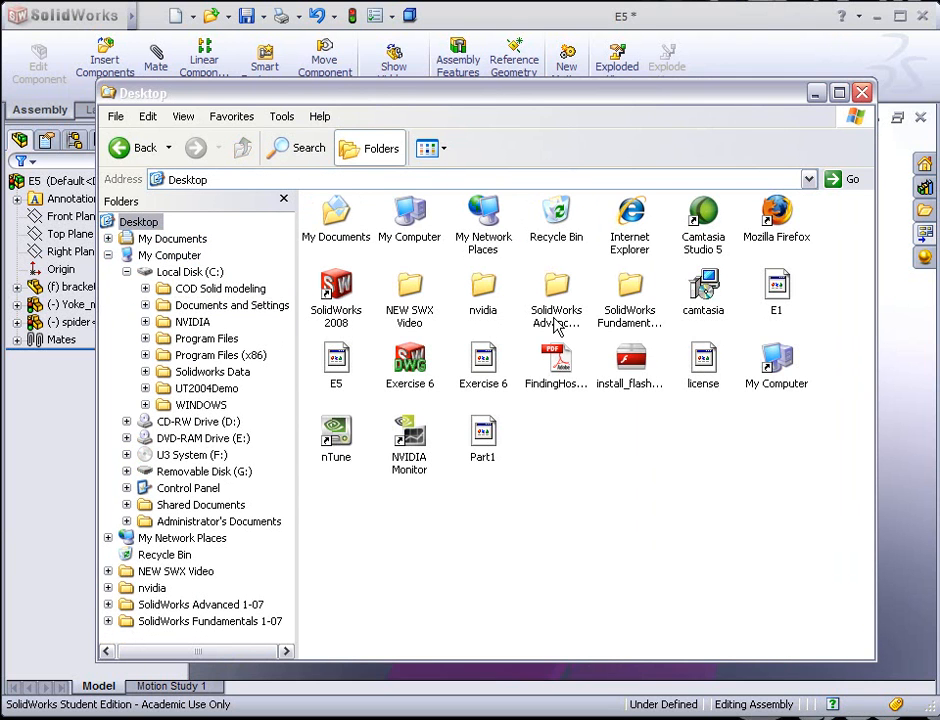
double_click(613, 313)
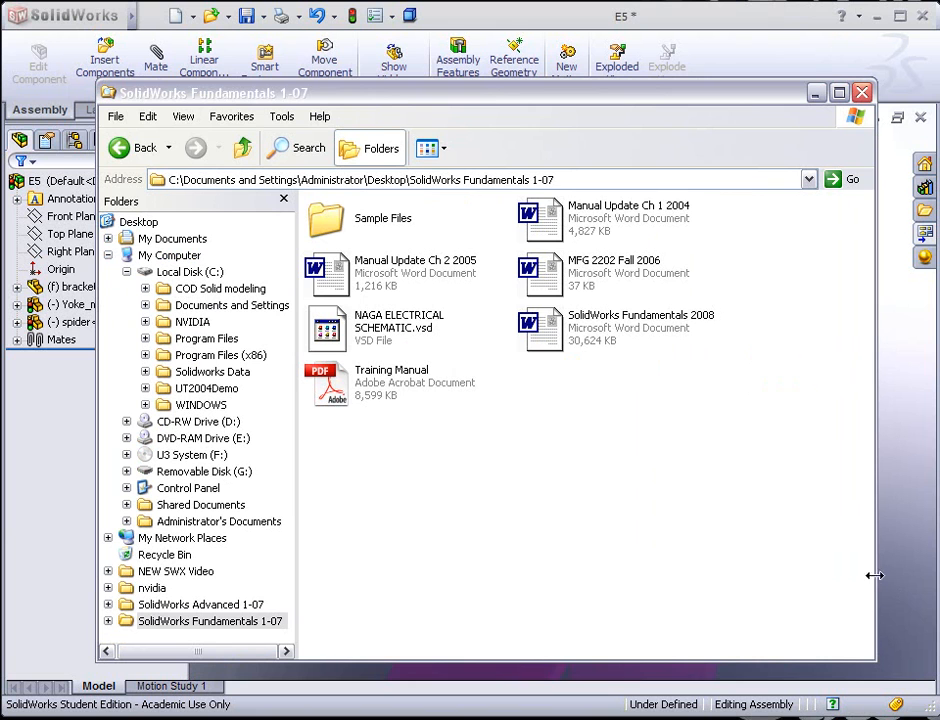
double_click(346, 224)
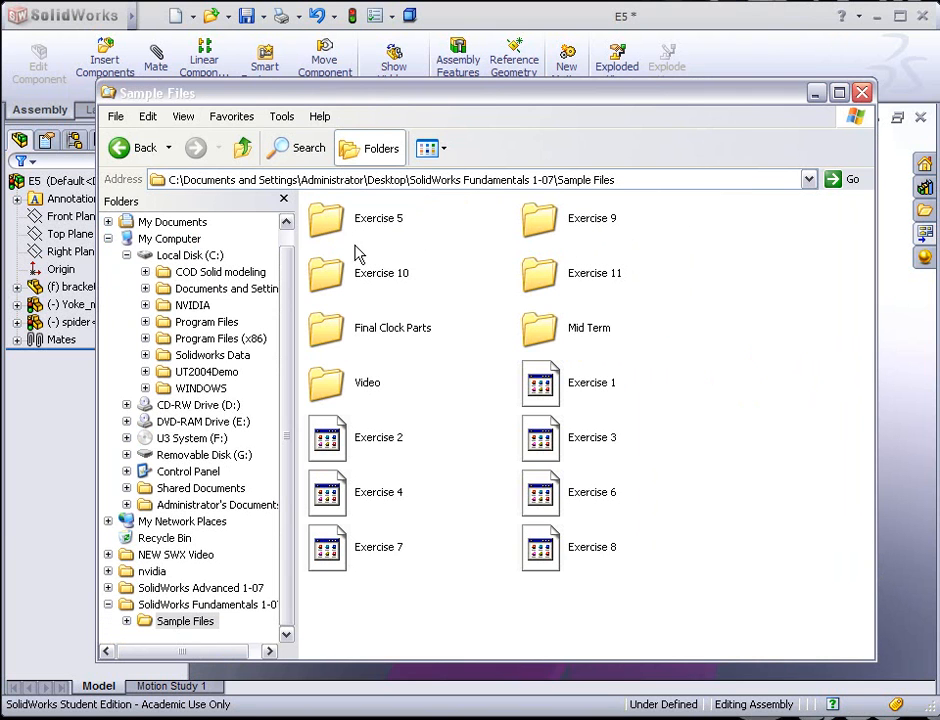
double_click(344, 233)
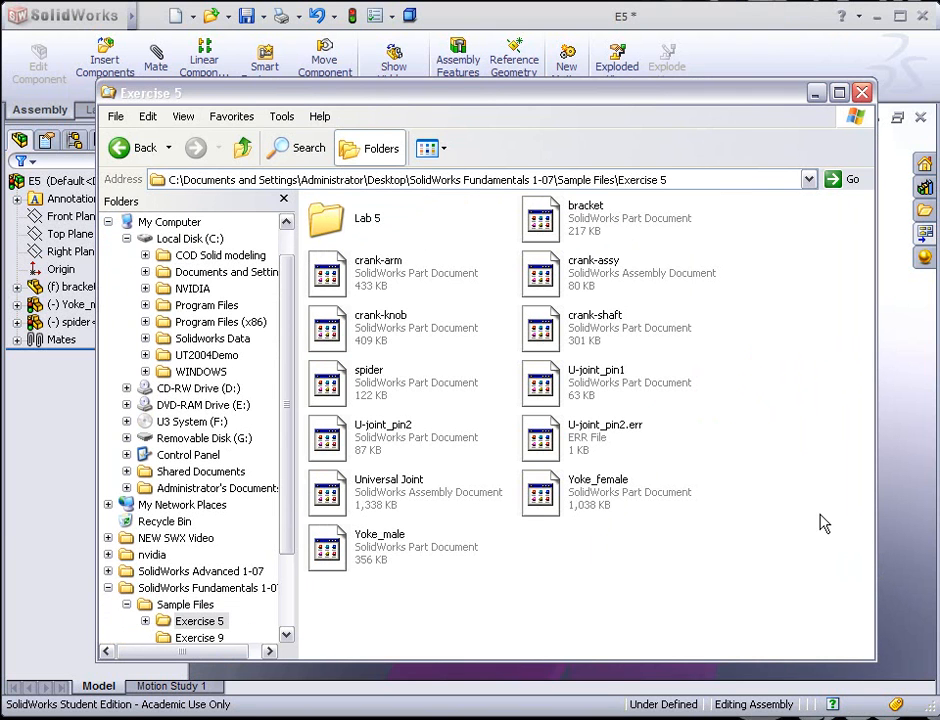
left_click_drag(876, 544, 657, 525)
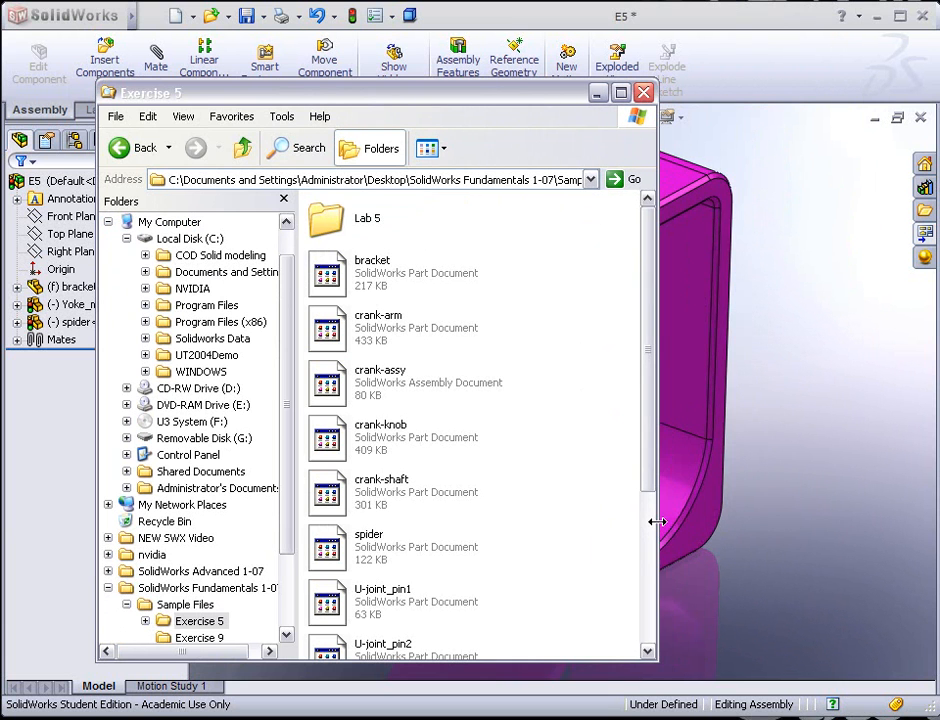
left_click_drag(483, 103, 416, 78)
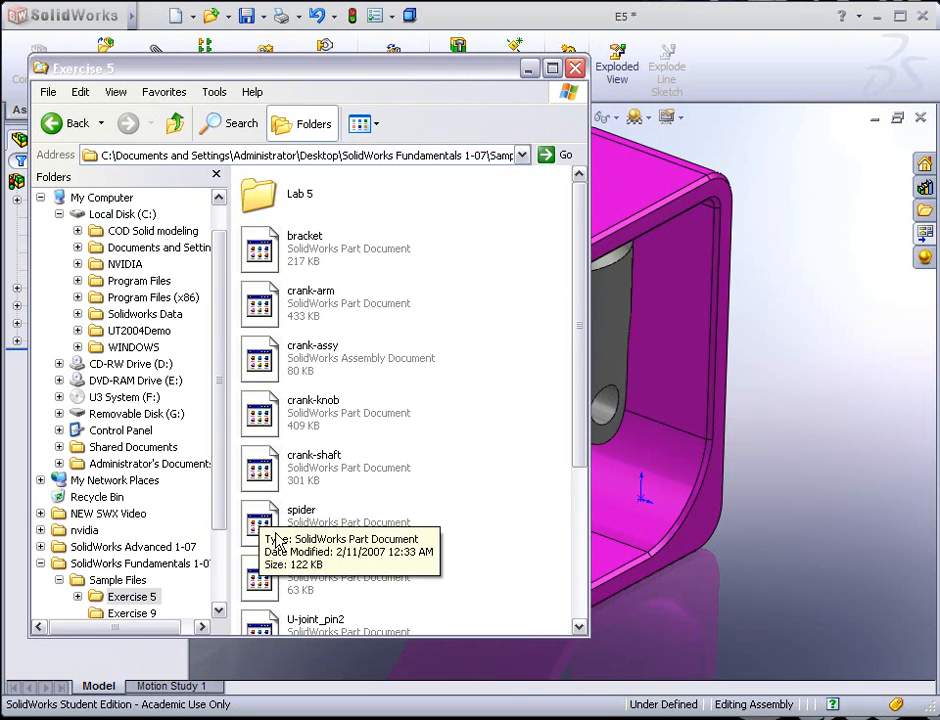
- Try the Thumbnails view for the Exercise 5 files and return to Tiles
left_click_drag(579, 440, 566, 527)
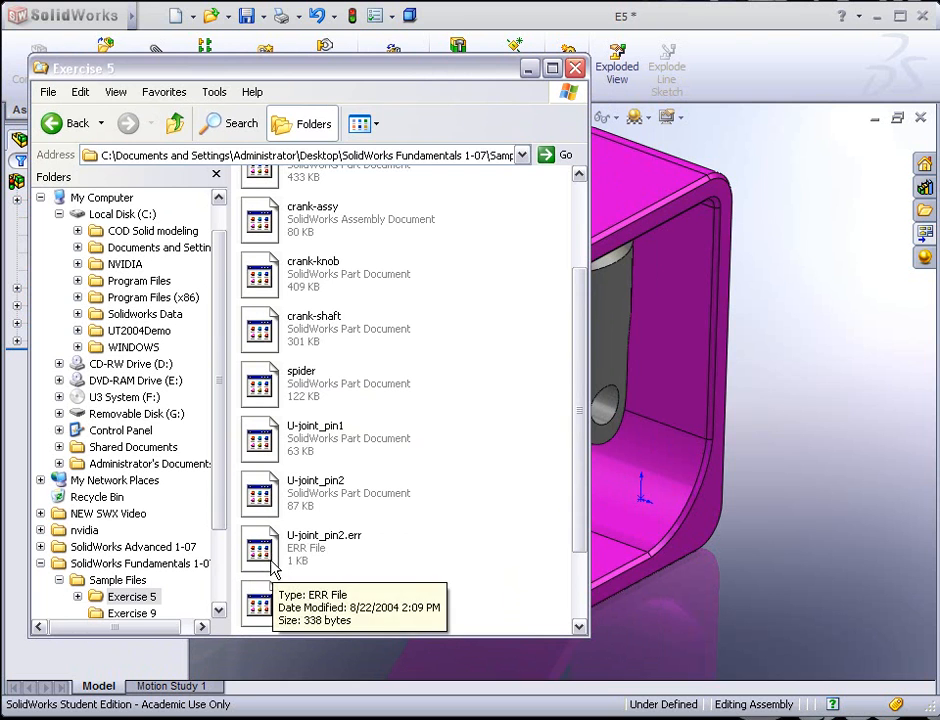
left_click(361, 127)
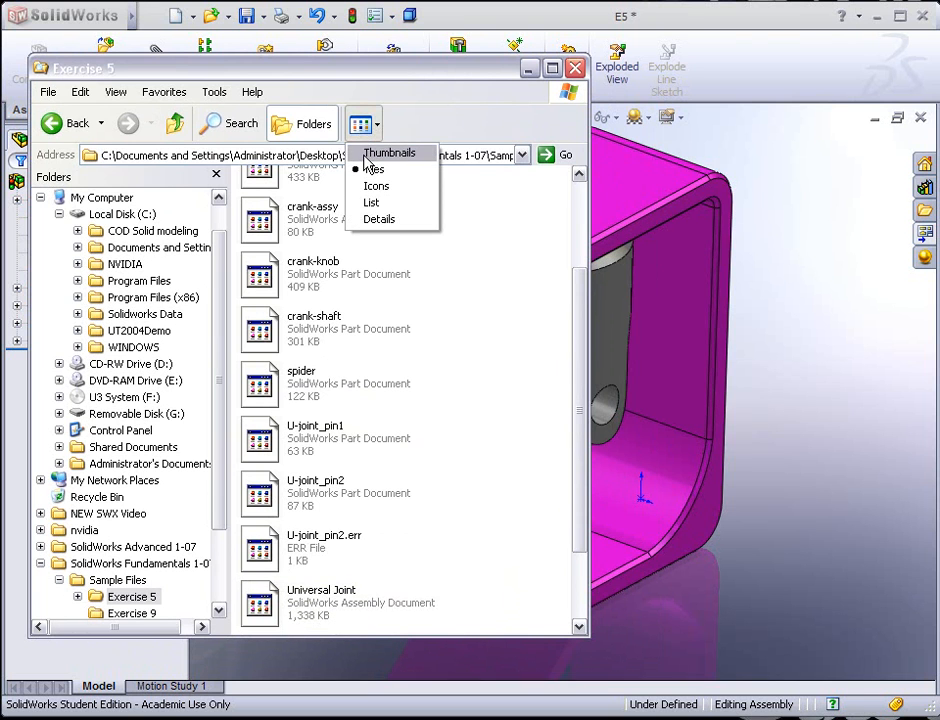
left_click(362, 152)
left_click(369, 128)
left_click(374, 170)
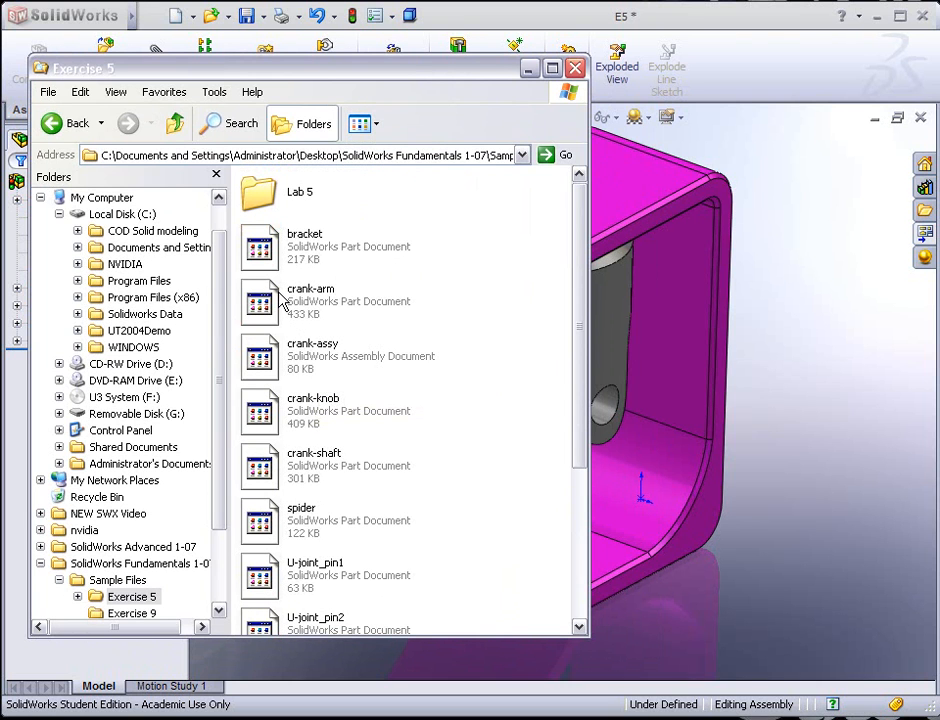
- Insert Yoke_female from the Exercise 5 folder beside the bracket's back wall and close the folder window
left_click_drag(575, 380, 579, 537)
left_click_drag(265, 553, 818, 405)
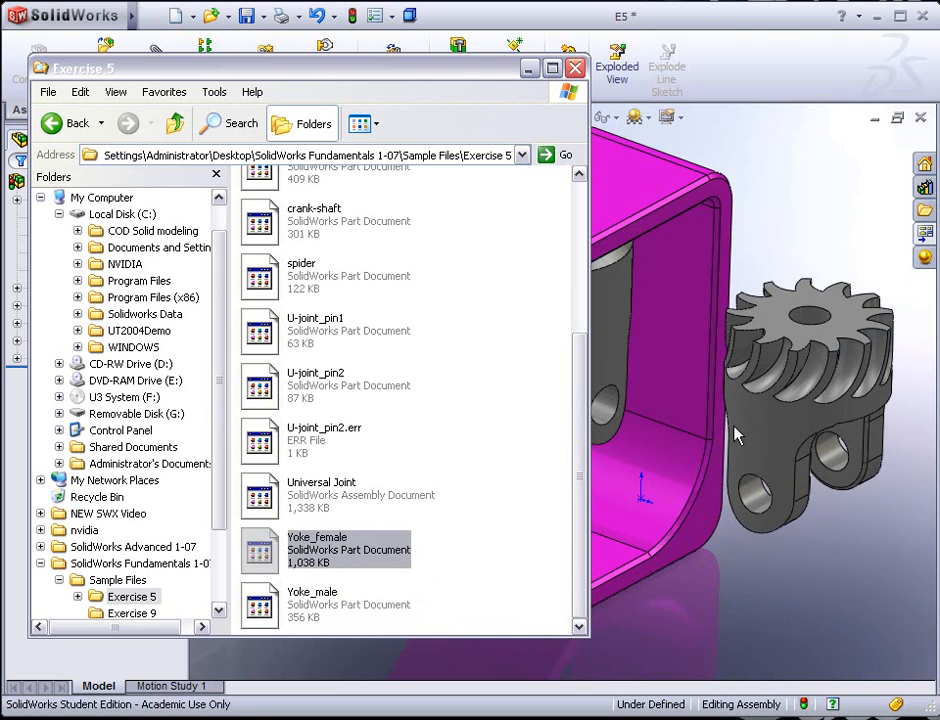
left_click(575, 68)
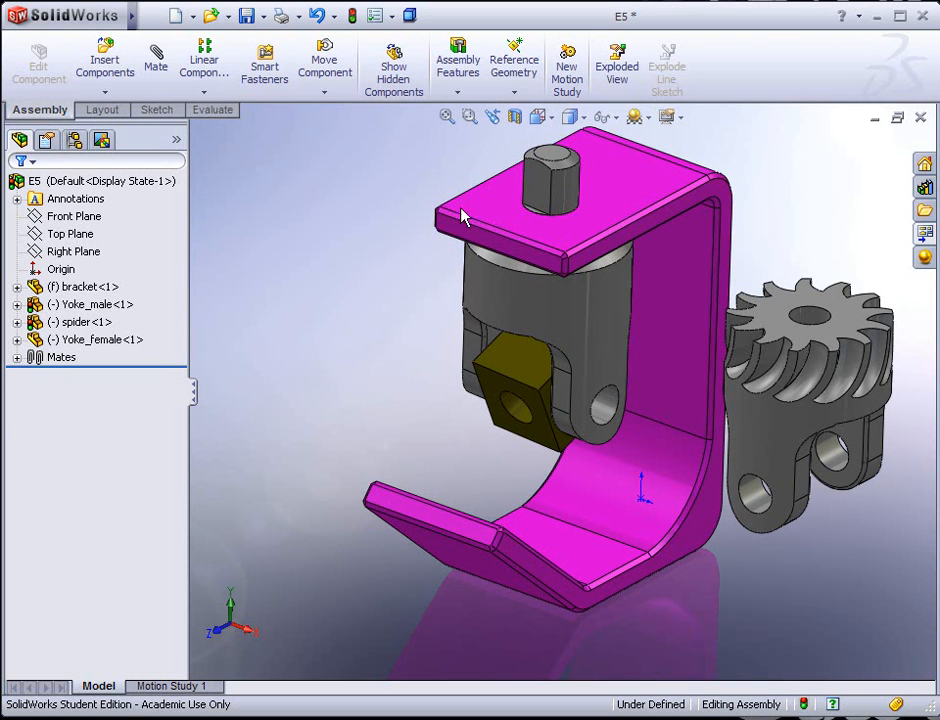
- Mate the spider's front face coincident with the inner face of the female yoke's ear, using the anti-aligned orientation
left_click(157, 62)
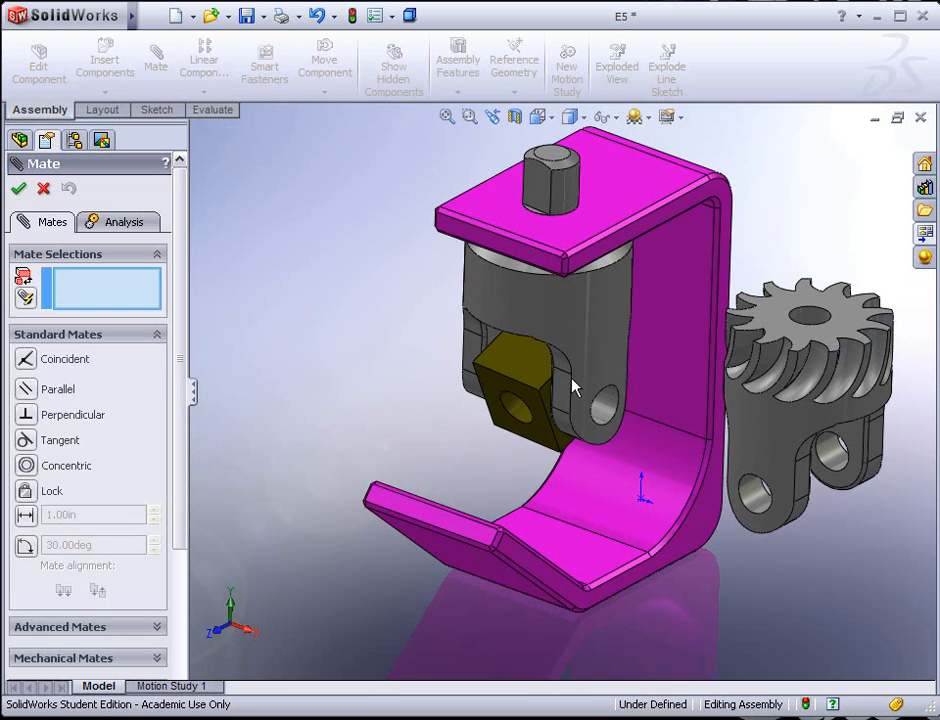
left_click(540, 438)
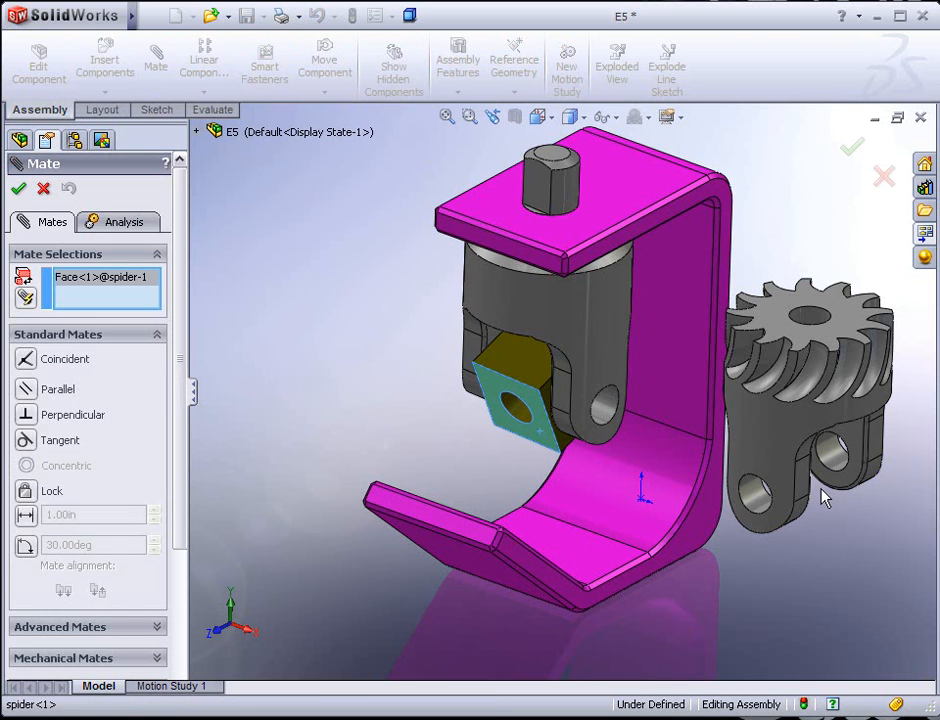
middle_click_drag(840, 483, 728, 470)
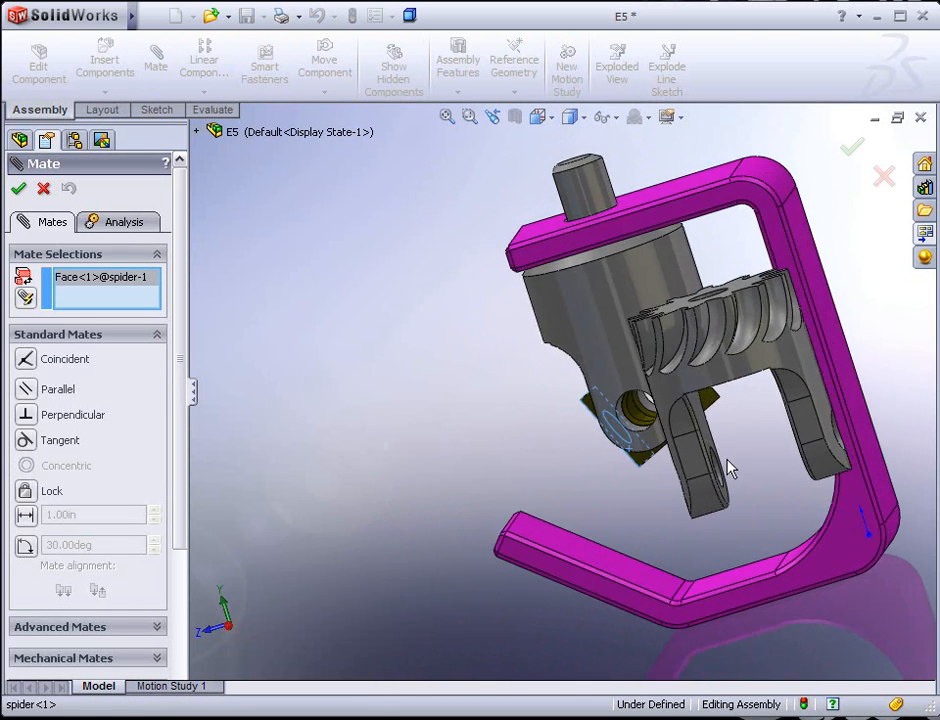
left_click(706, 432)
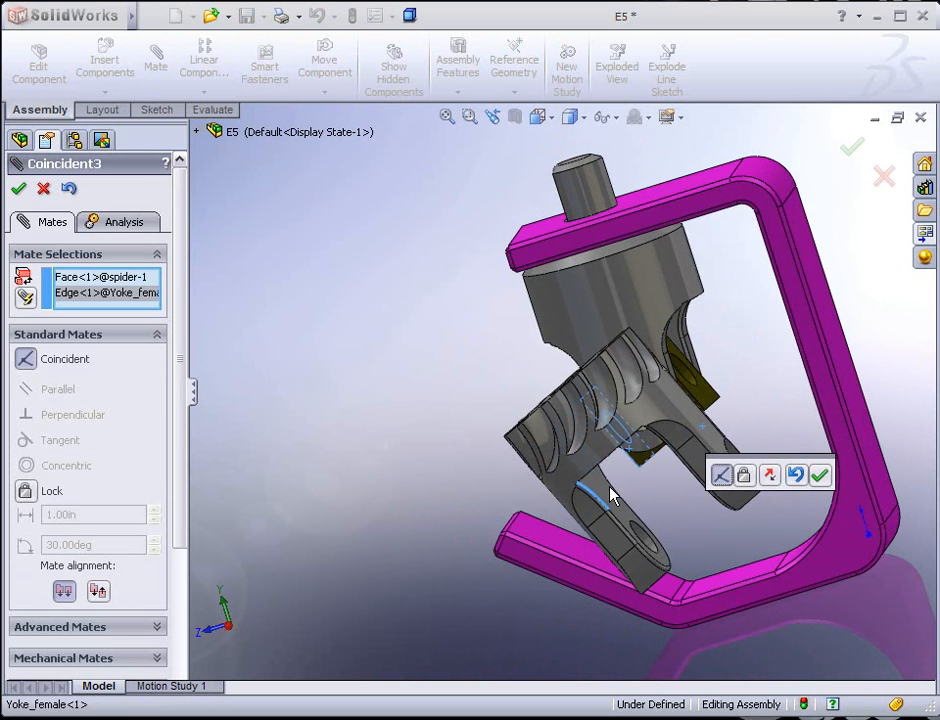
left_click(594, 502)
left_click(612, 506)
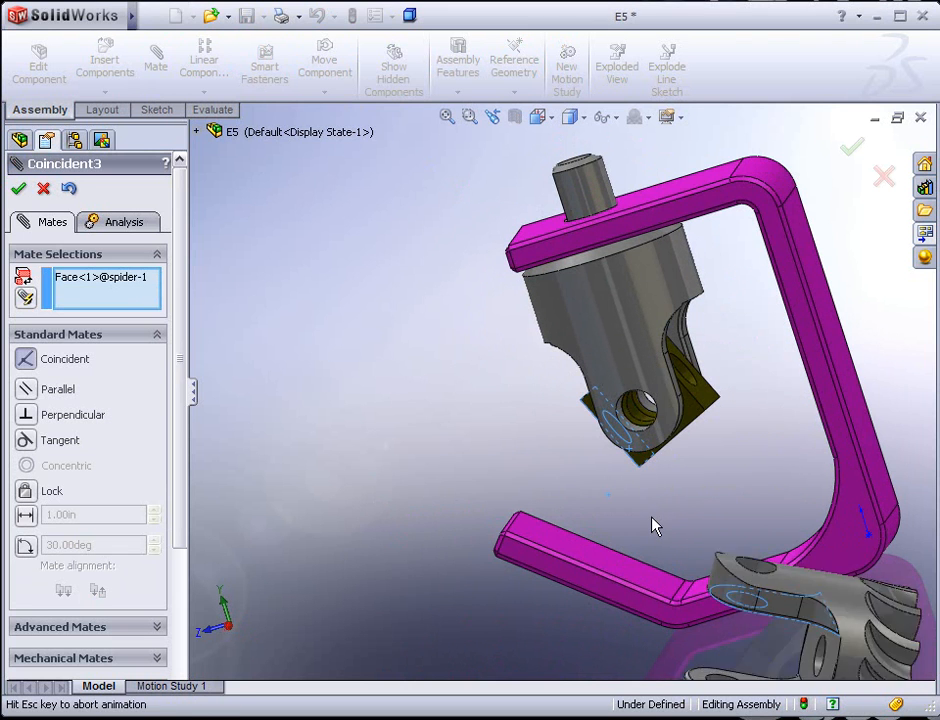
scroll(677, 495, "up", 2)
middle_click_drag(588, 524, 557, 391)
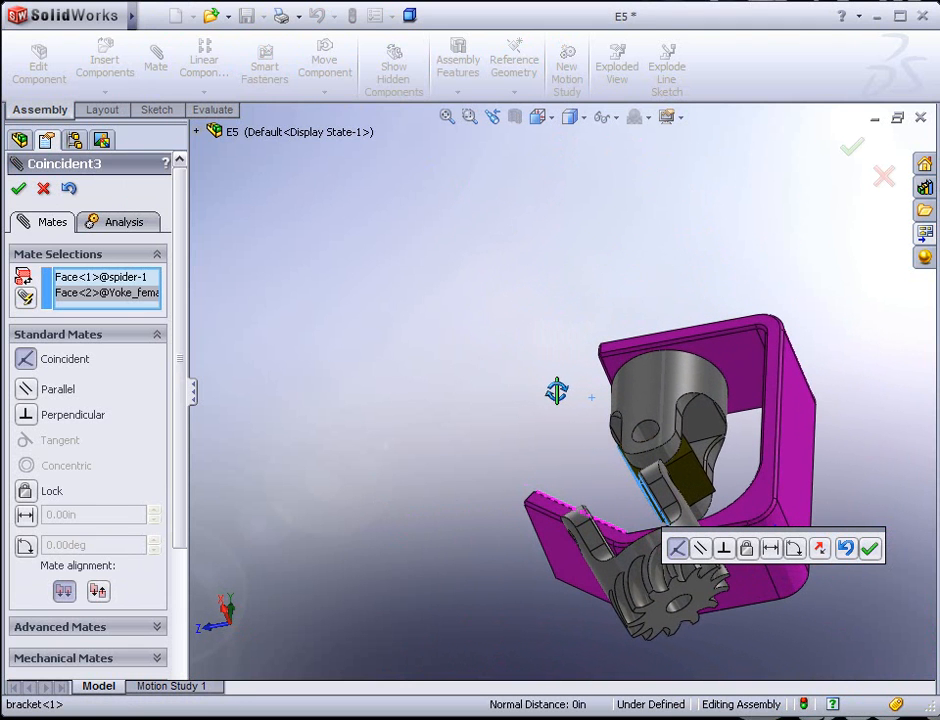
left_click(818, 550)
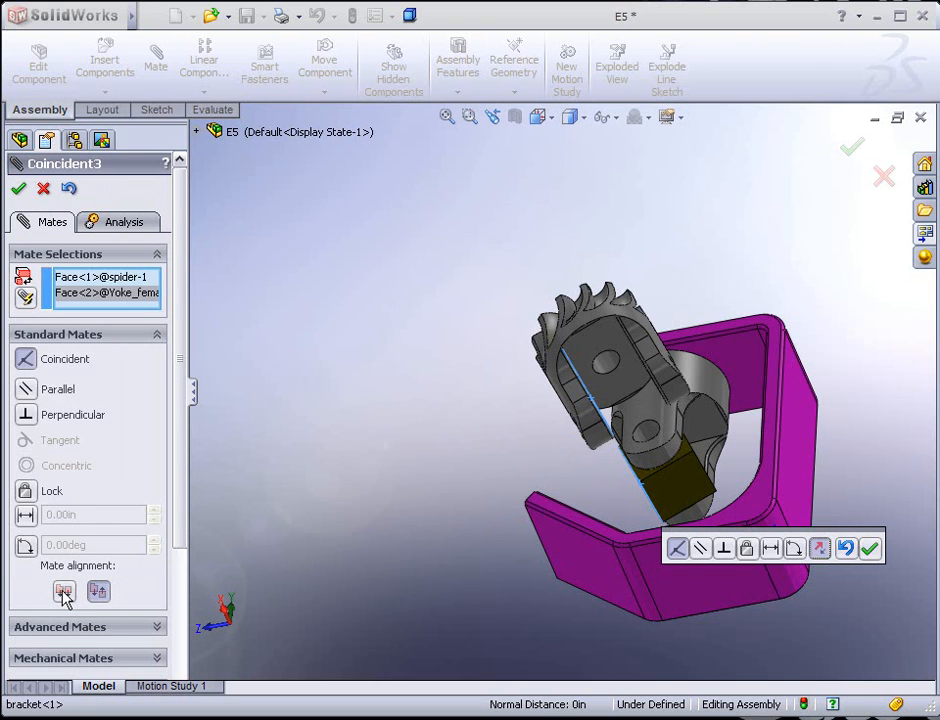
left_click(97, 591)
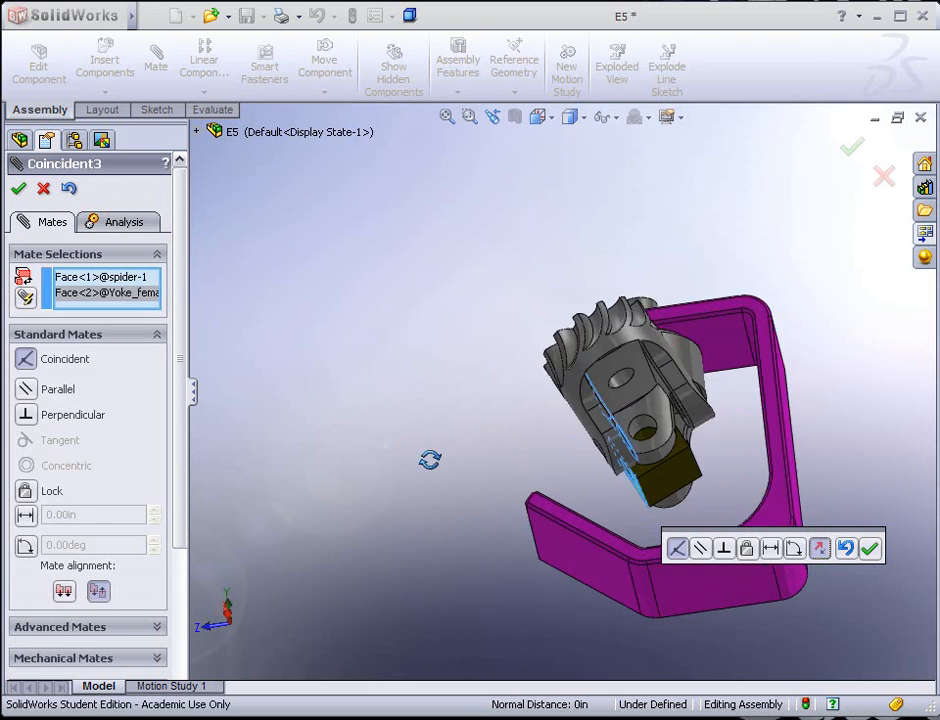
left_click(870, 552)
- Mate the hole in the female yoke's ear concentric with the spider's hole and finish mating
middle_click_drag(598, 464, 703, 482)
scroll(702, 482, "down", 3)
left_click(672, 497)
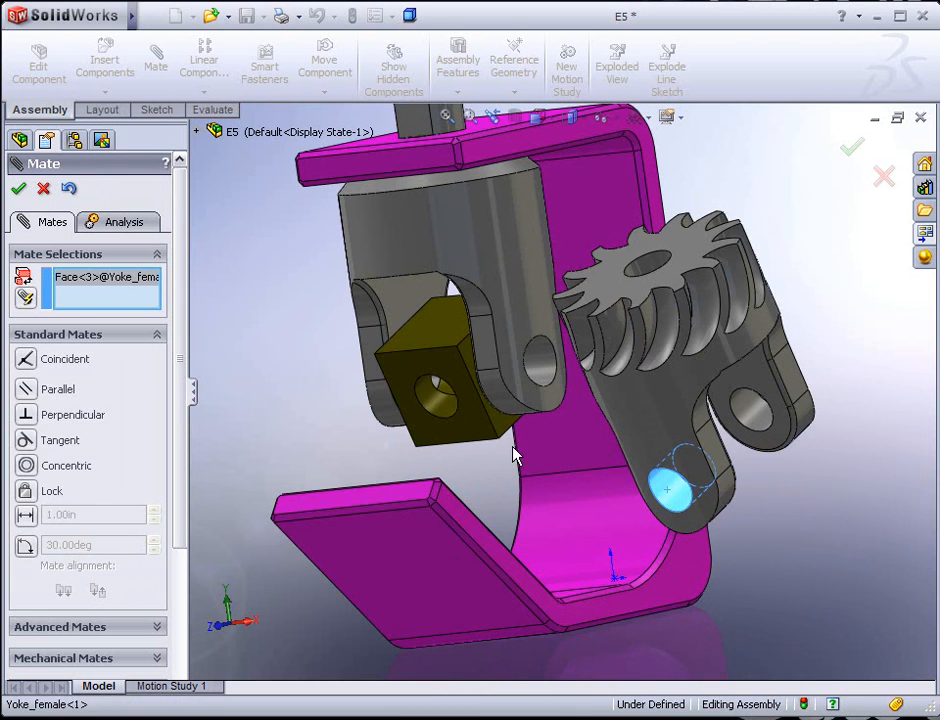
left_click(435, 410)
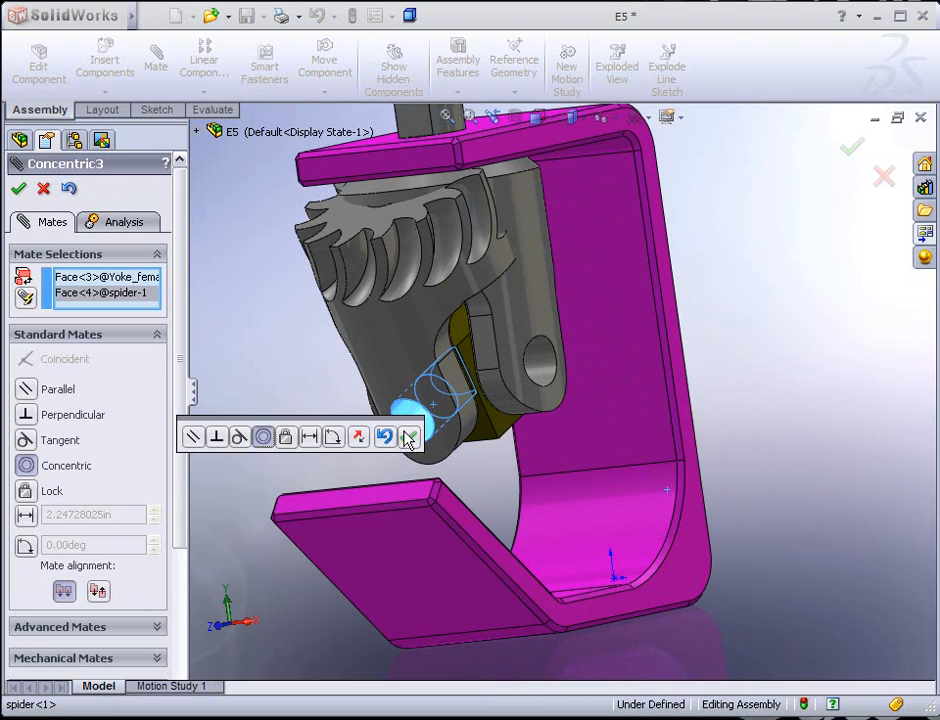
left_click(408, 439)
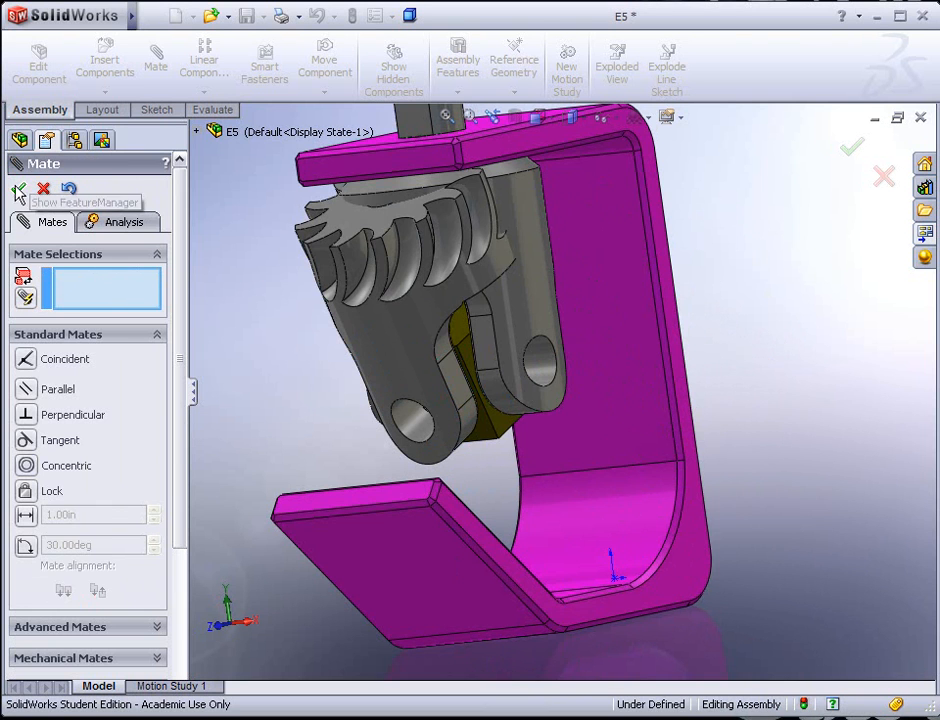
left_click(18, 187)
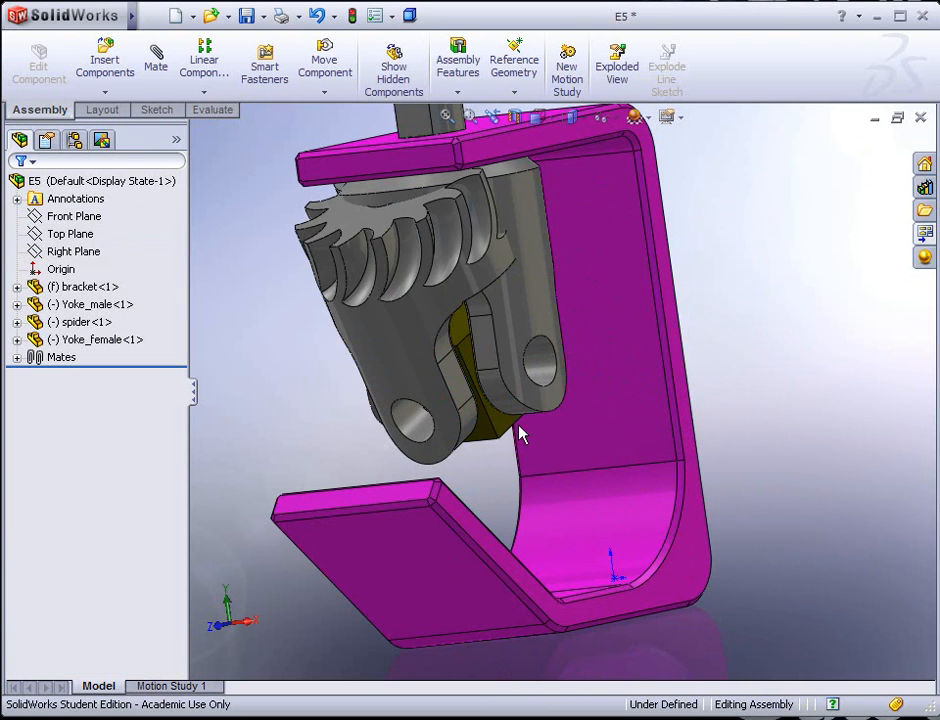
- Swing the female yoke down about the spider until its toothed end faces the bracket's sloped flange
left_click_drag(418, 325, 545, 560)
left_click_drag(428, 328, 529, 271)
middle_click_drag(529, 271, 372, 472)
scroll(525, 460, "up", 3)
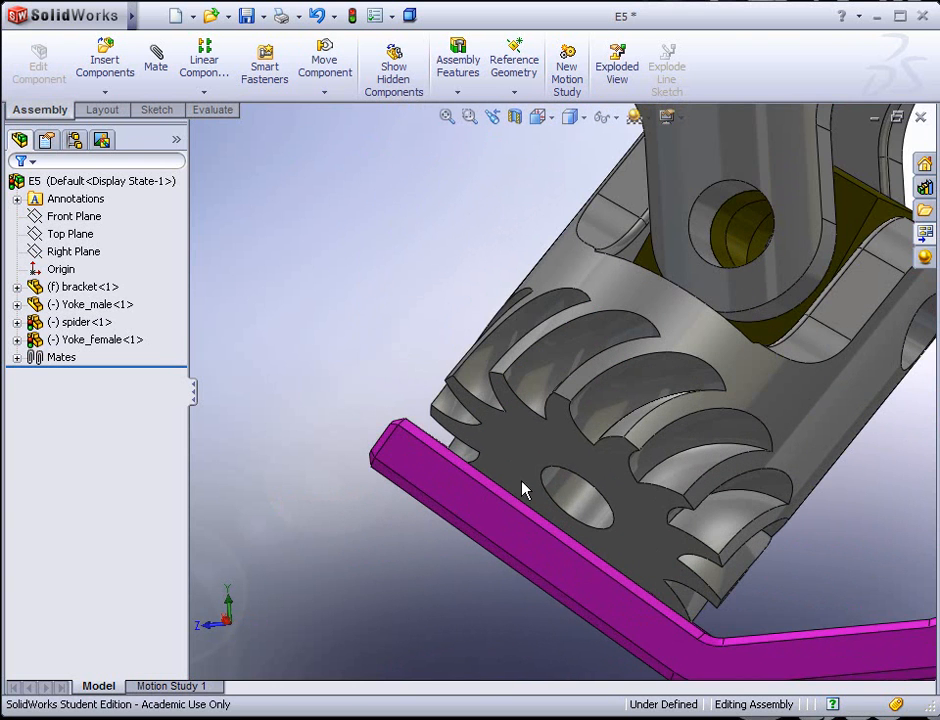
scroll(515, 490, "up", 2)
middle_click_drag(510, 507, 474, 505)
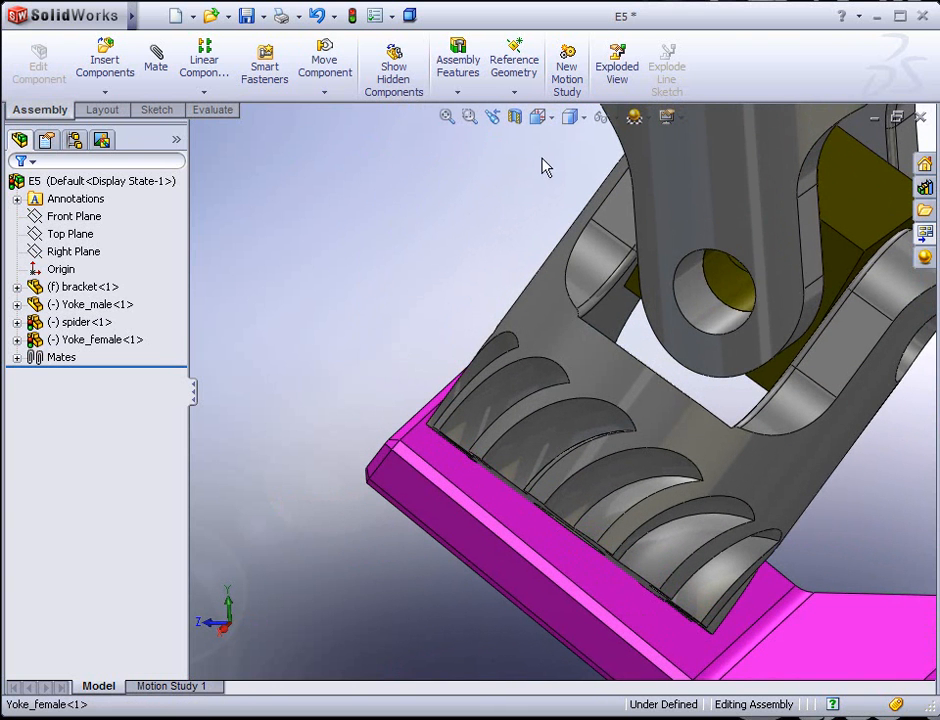
- Mate the female yoke's toothed end face parallel to the inner face of the bracket's sloped flange
left_click(156, 60)
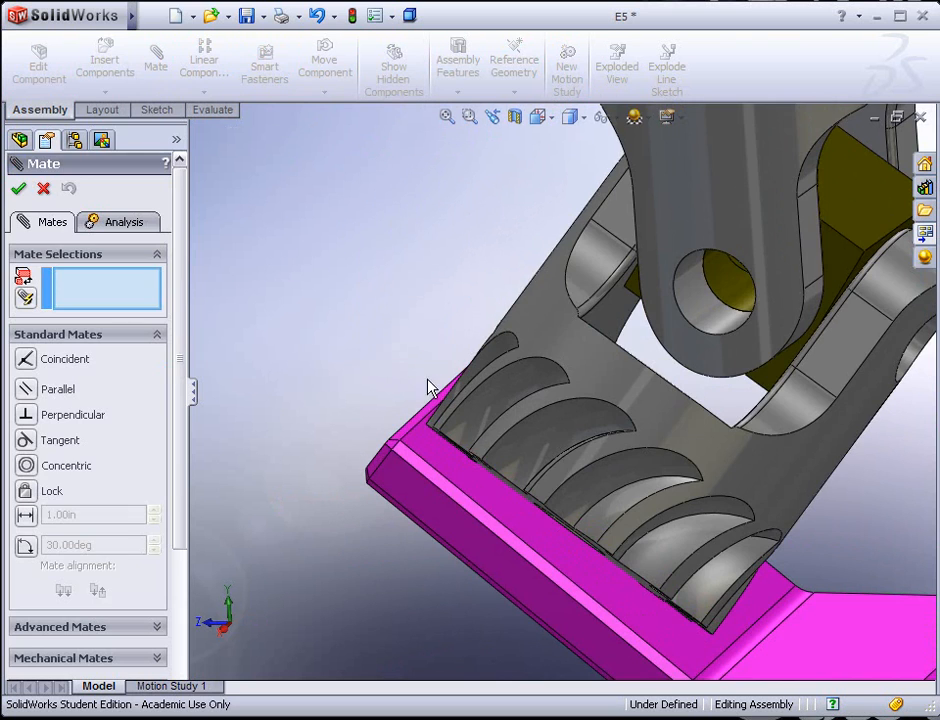
middle_click_drag(425, 395, 483, 420)
left_click(531, 451)
middle_click_drag(535, 491, 517, 538)
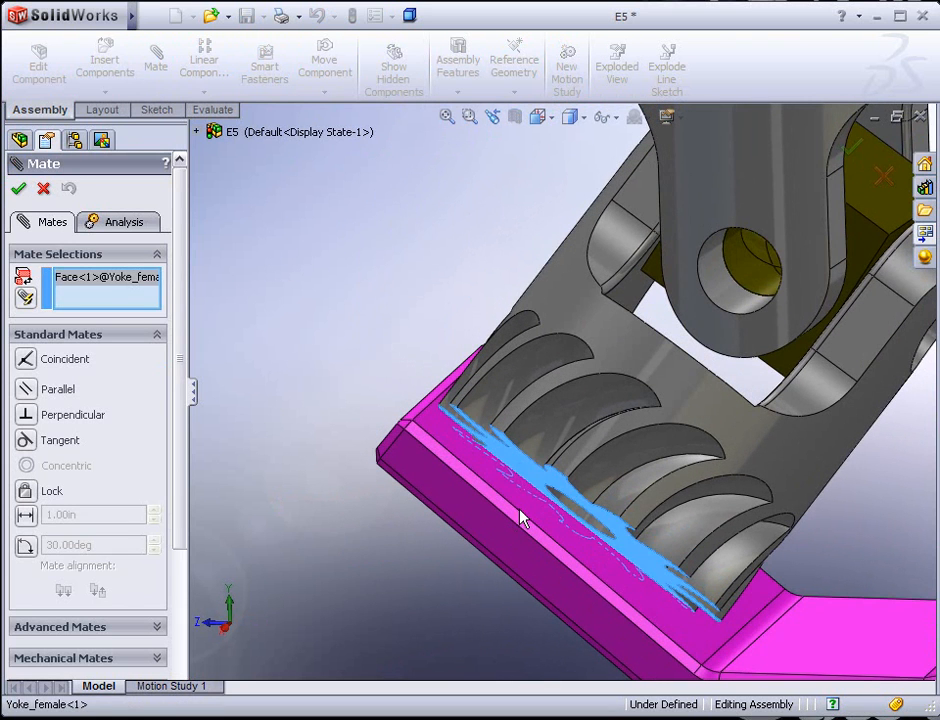
left_click(521, 509)
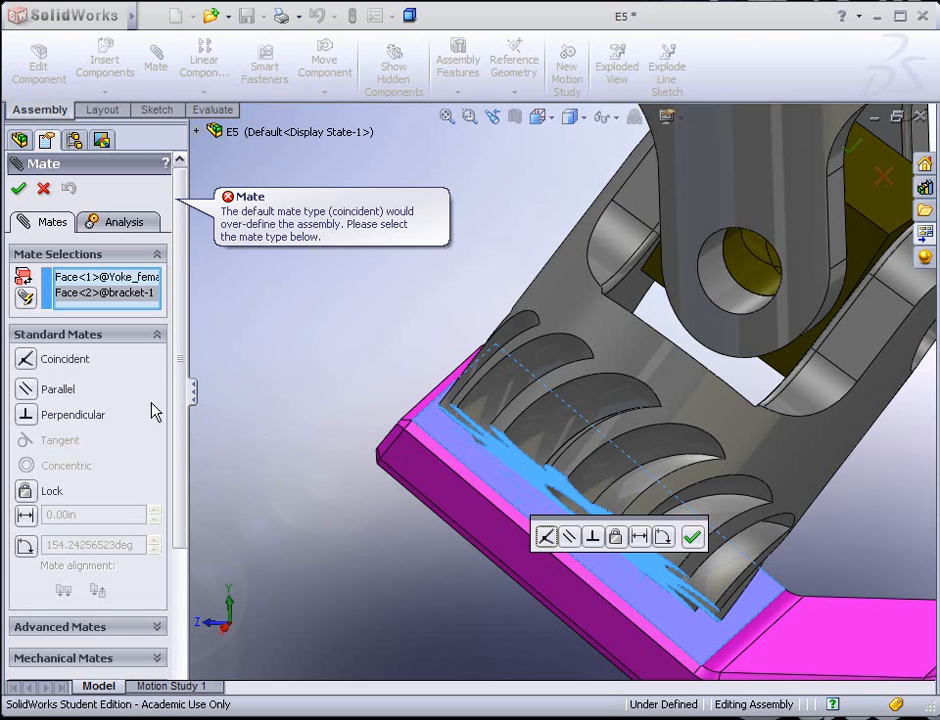
left_click(29, 395)
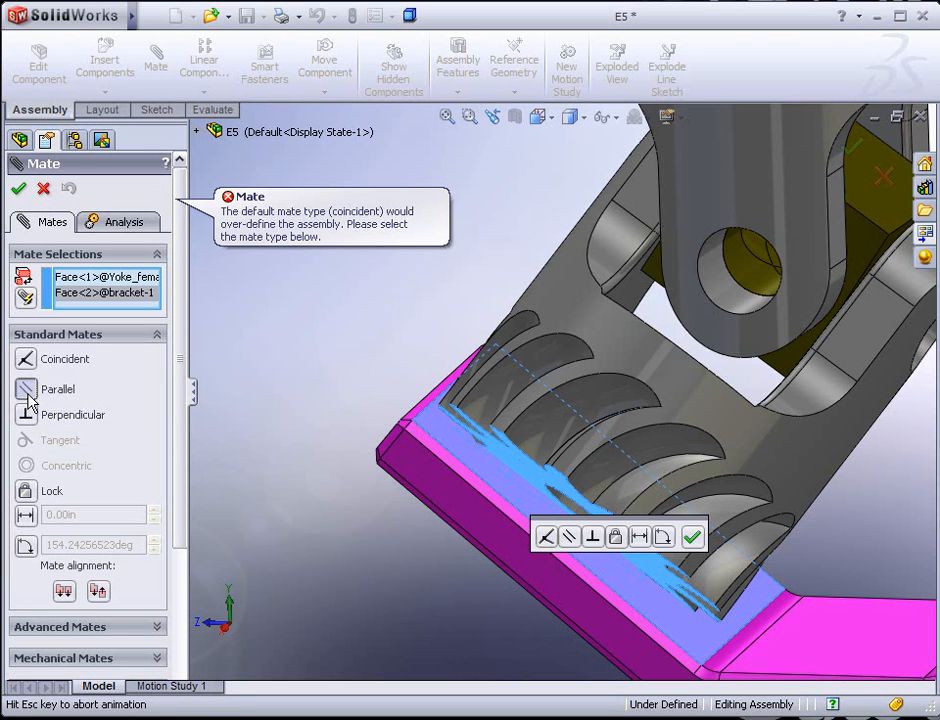
- Examine the clearance between the female yoke's toothed end and the bracket's sloped flange, including from the Right view
middle_click_drag(315, 493, 361, 459)
scroll(432, 483, "down", 10)
scroll(264, 220, "down", 6)
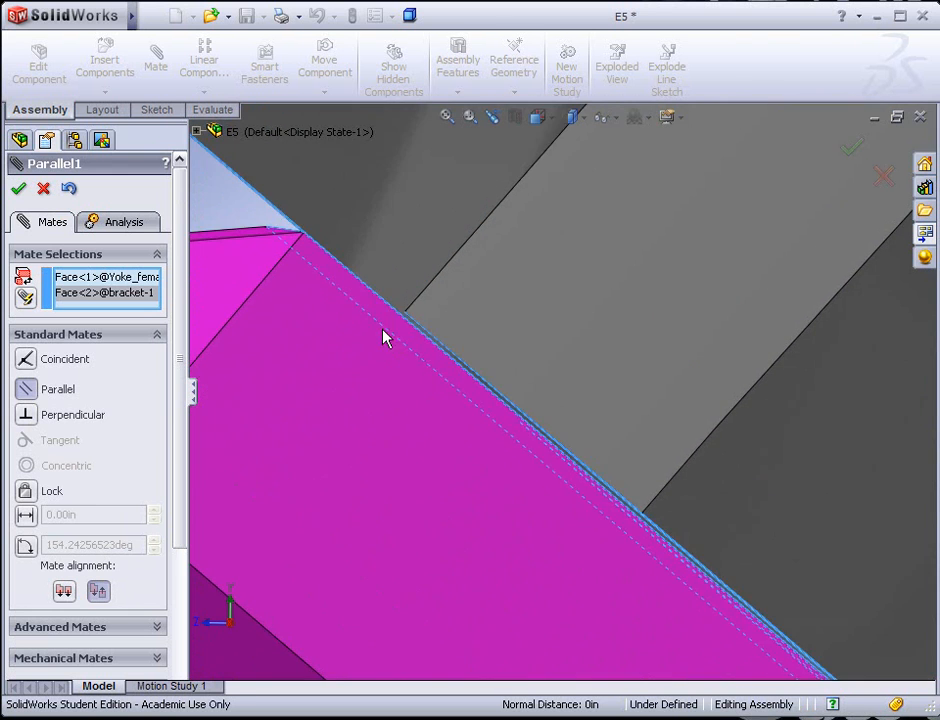
middle_click_drag(388, 336, 387, 334)
scroll(388, 346, "up", 6)
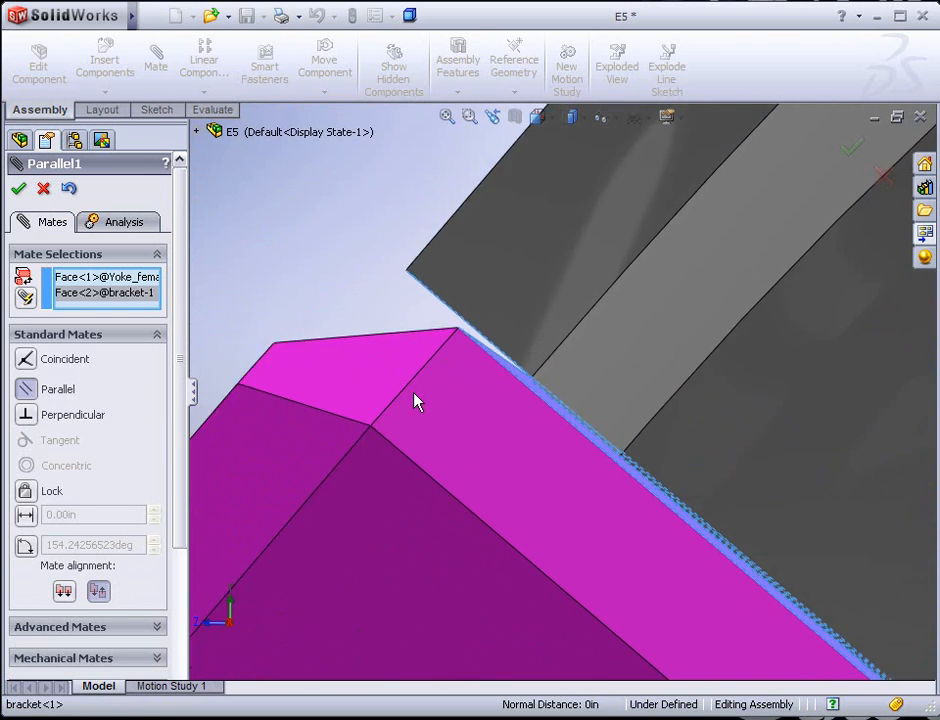
left_click(553, 120)
left_click(563, 166)
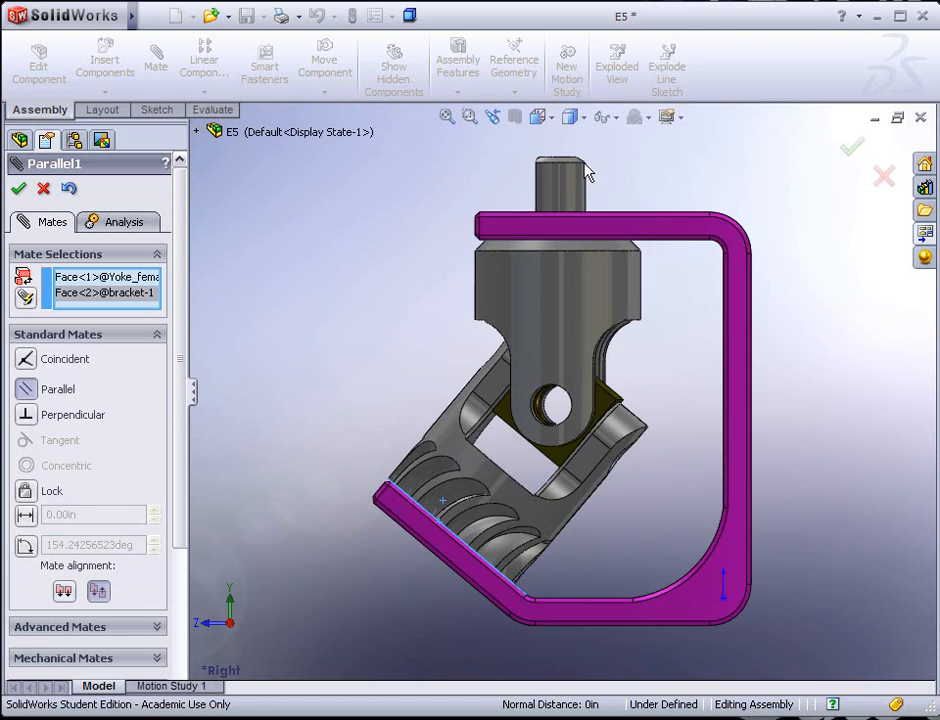
scroll(397, 497, "down", 10)
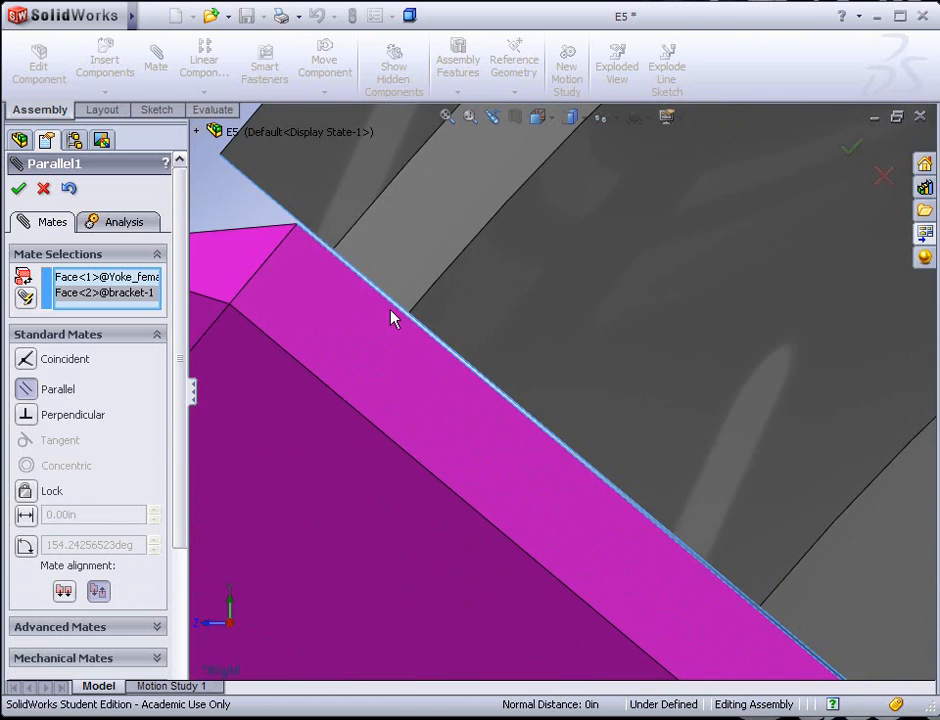
scroll(385, 302, "down", 6)
scroll(340, 218, "up", 4)
scroll(360, 217, "down", 5)
scroll(521, 397, "down", 2)
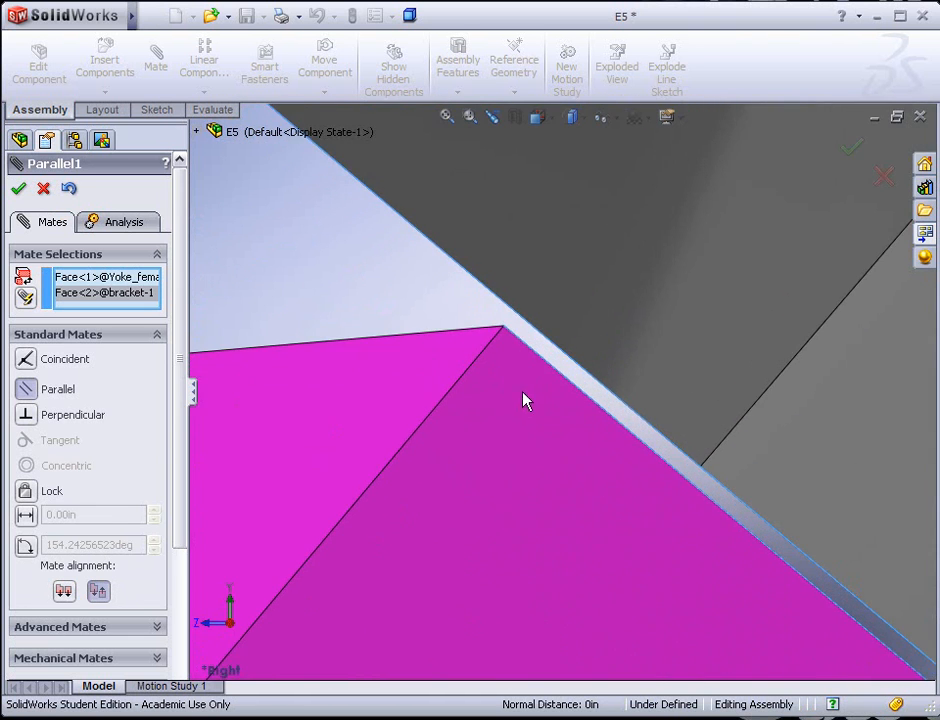
scroll(526, 395, "up", 5)
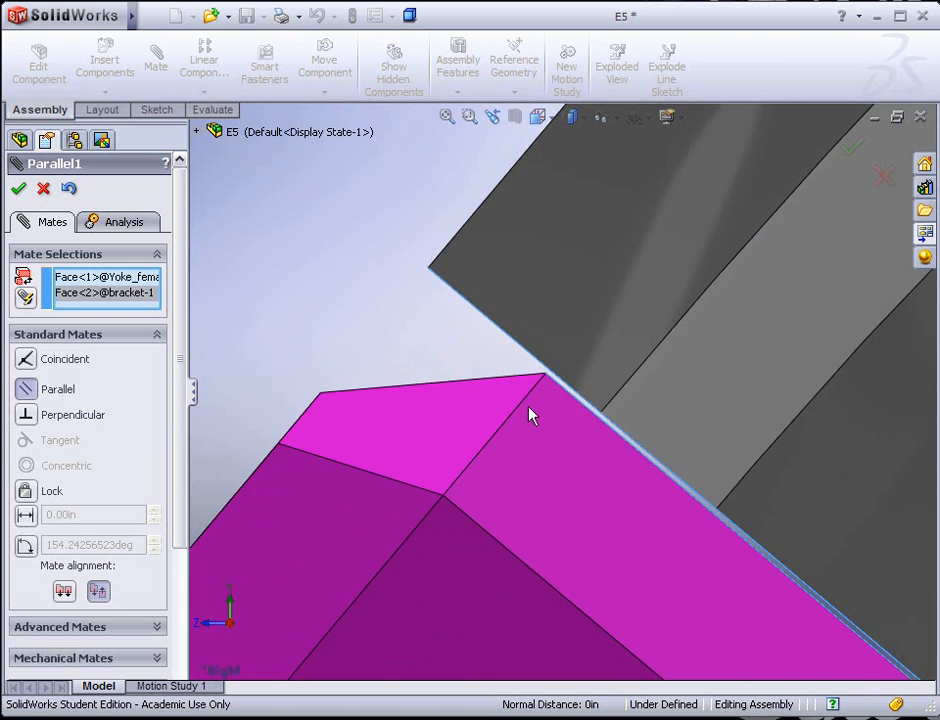
scroll(505, 447, "up", 4)
middle_click_drag(499, 443, 678, 405)
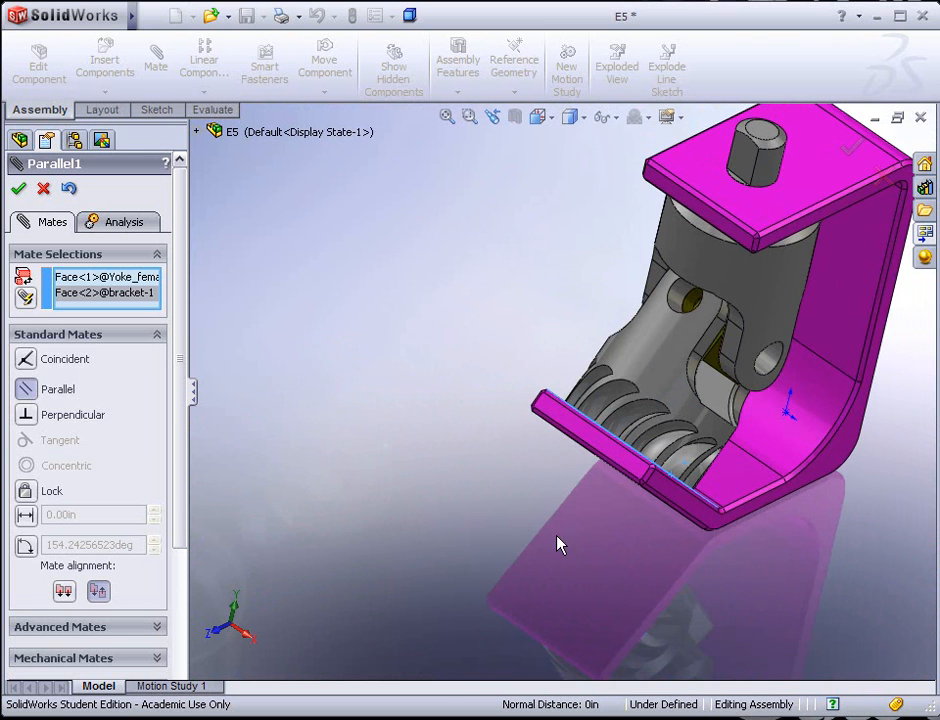
scroll(541, 552, "up", 4)
scroll(672, 400, "down", 4)
- Accept the parallel mate and fit the whole assembly in view
middle_click_drag(636, 352, 440, 332)
left_click(18, 188)
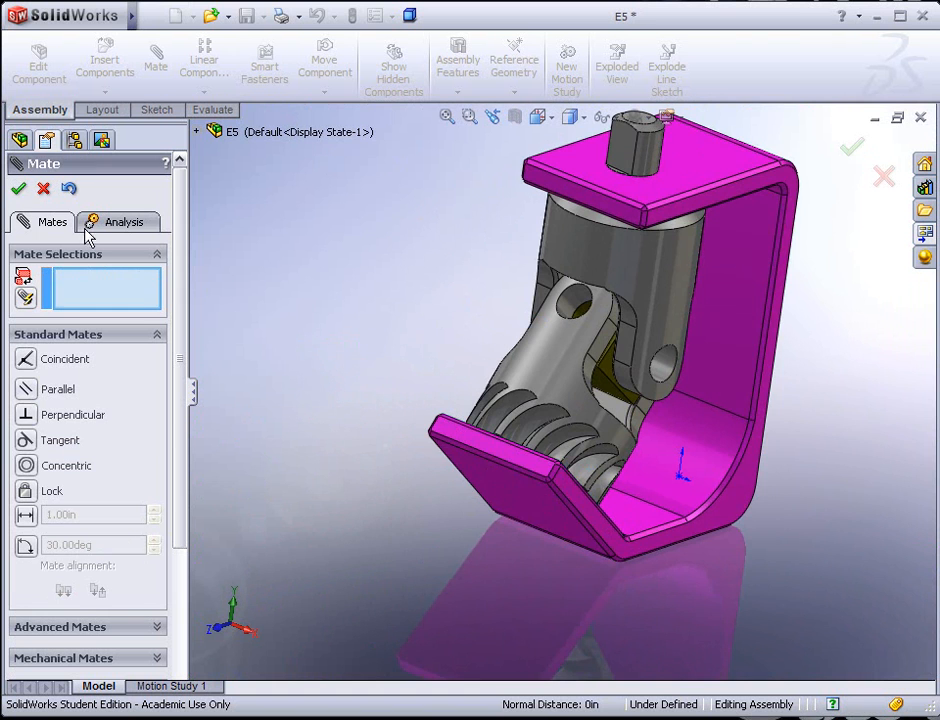
key("f")
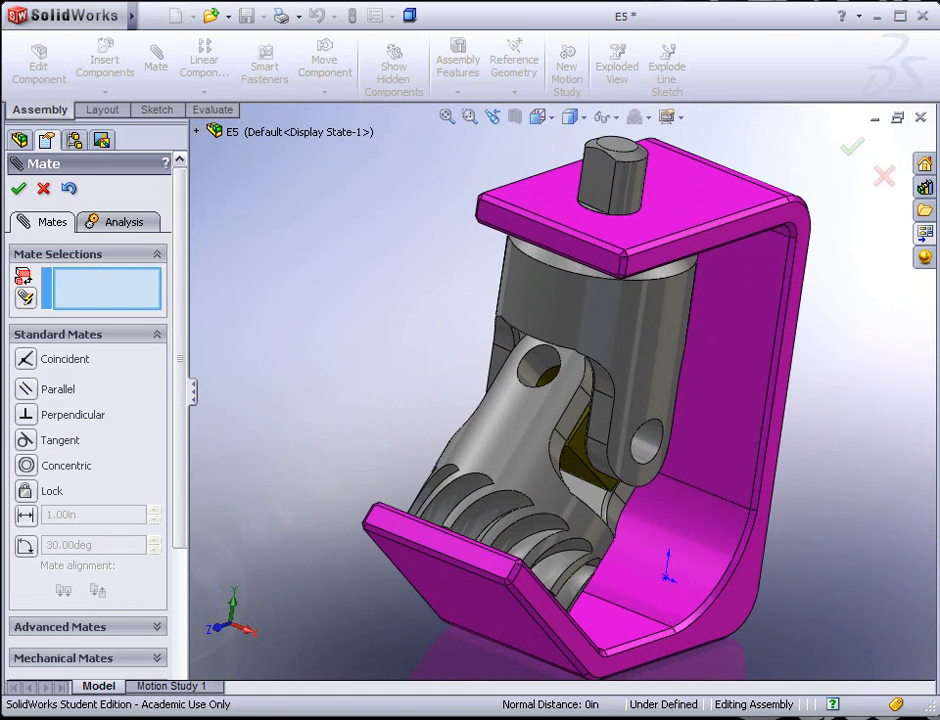
- Try to insert U-joint_pin1 from the Exercise 5 folder window while the Mate command is active
left_click(512, 719)
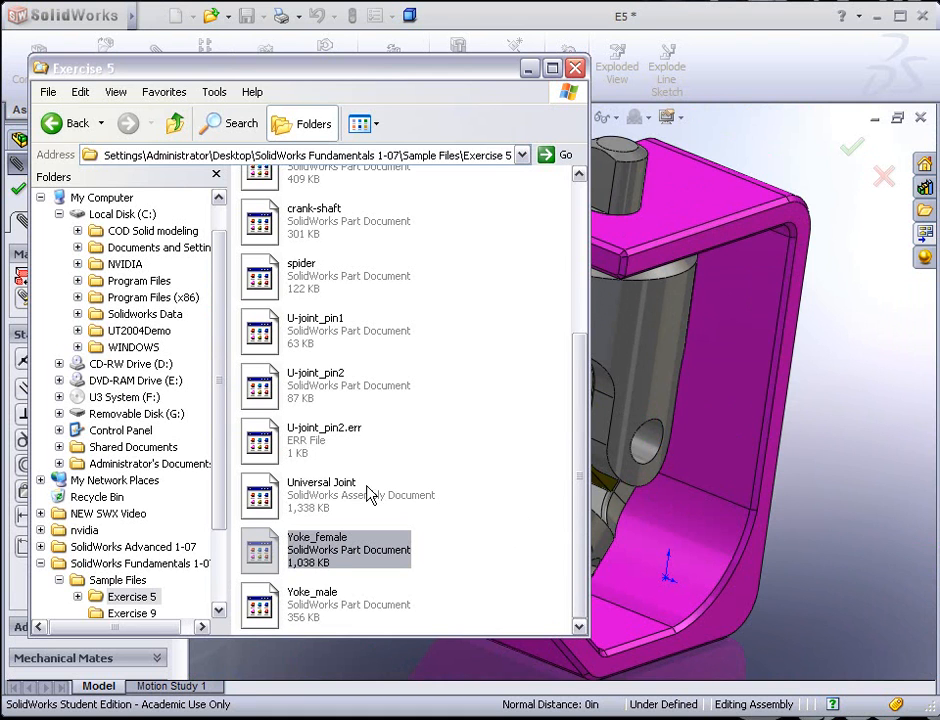
left_click_drag(292, 335, 825, 476)
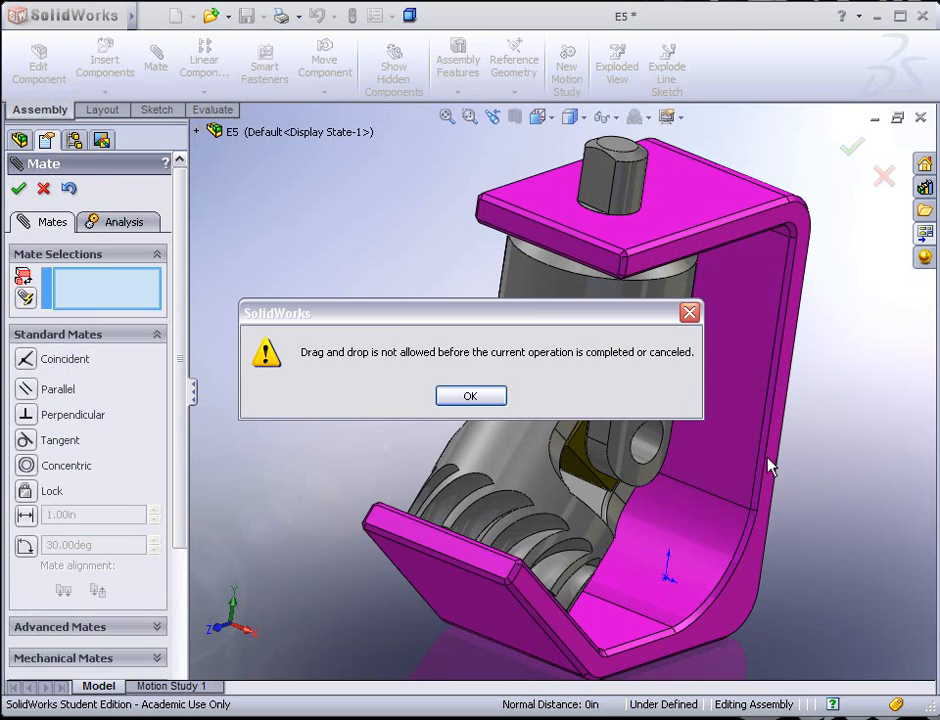
left_click(471, 397)
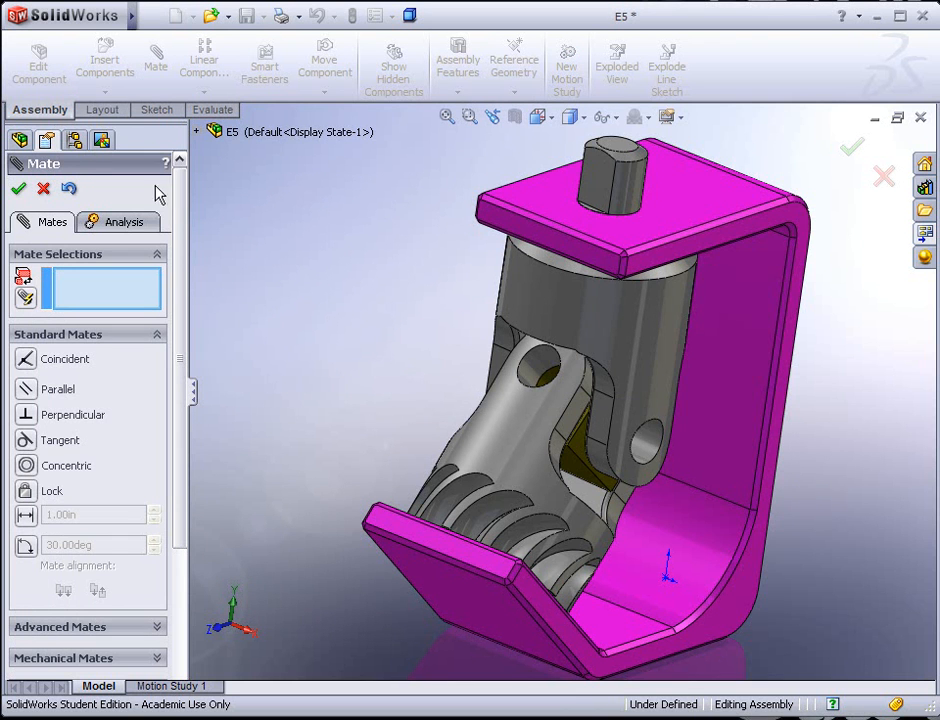
- Close the Mate command and insert U-joint_pin2 from the Exercise 5 folder in the open space in front of the bracket
left_click(18, 189)
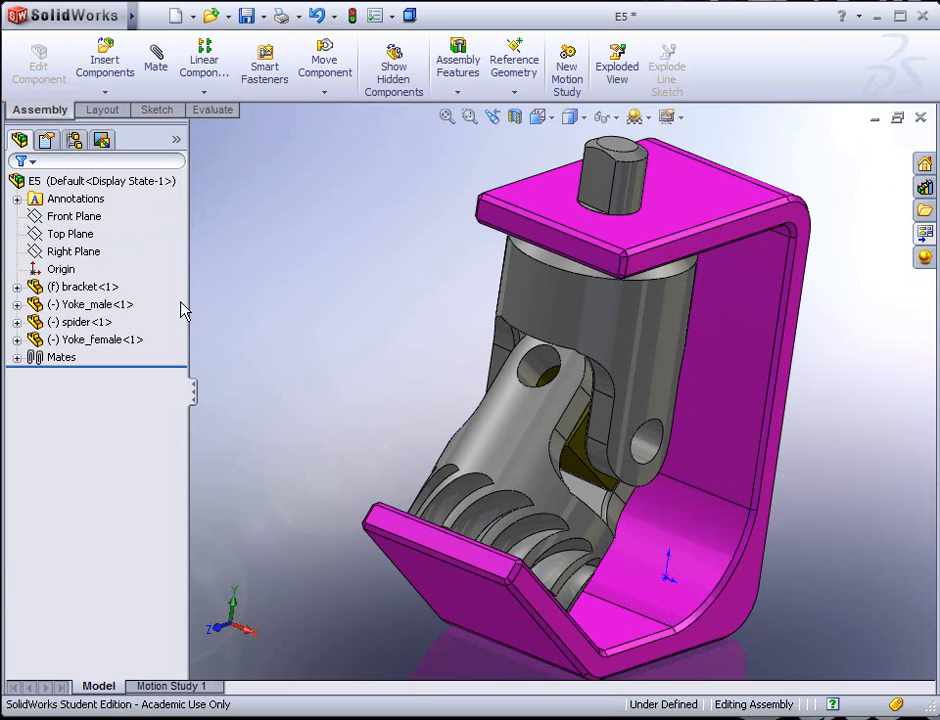
middle_click_drag(329, 350, 329, 329)
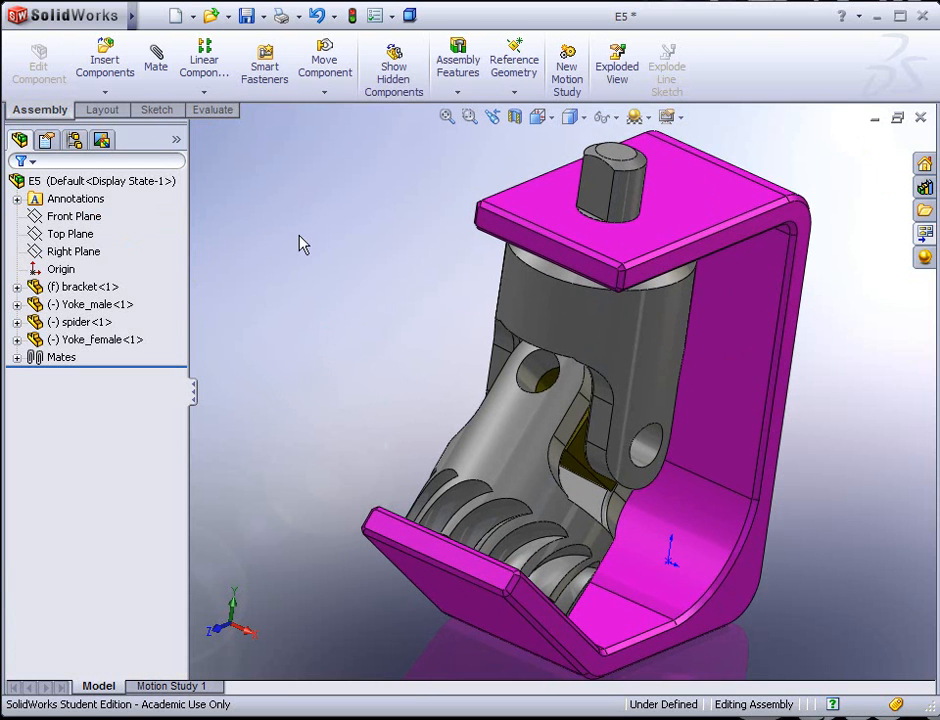
left_click(113, 69)
left_click(93, 528)
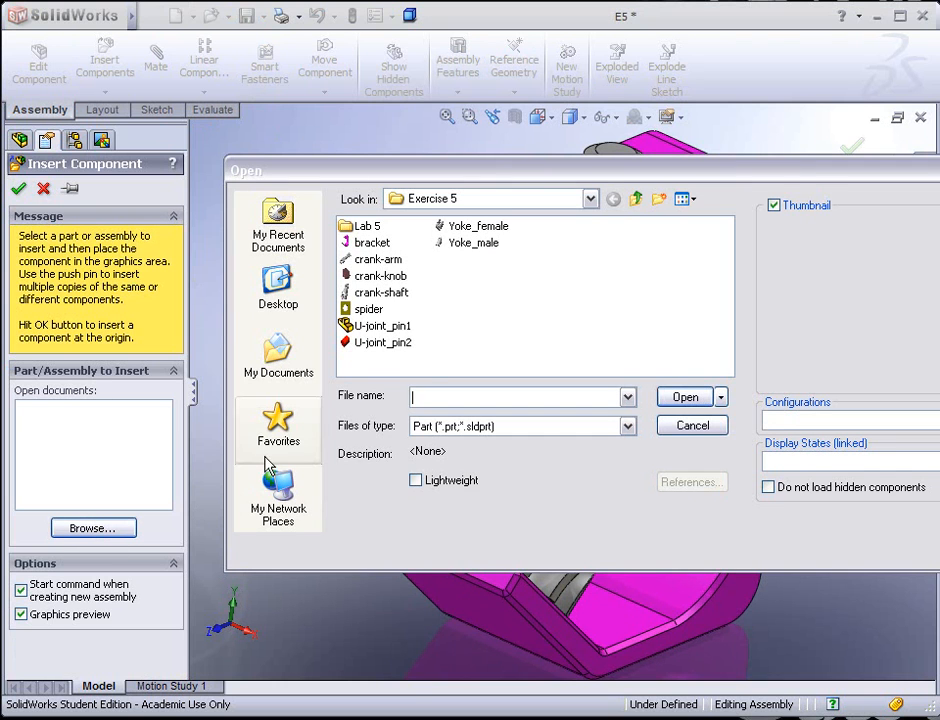
left_click(378, 344)
left_click(697, 399)
left_click(378, 325)
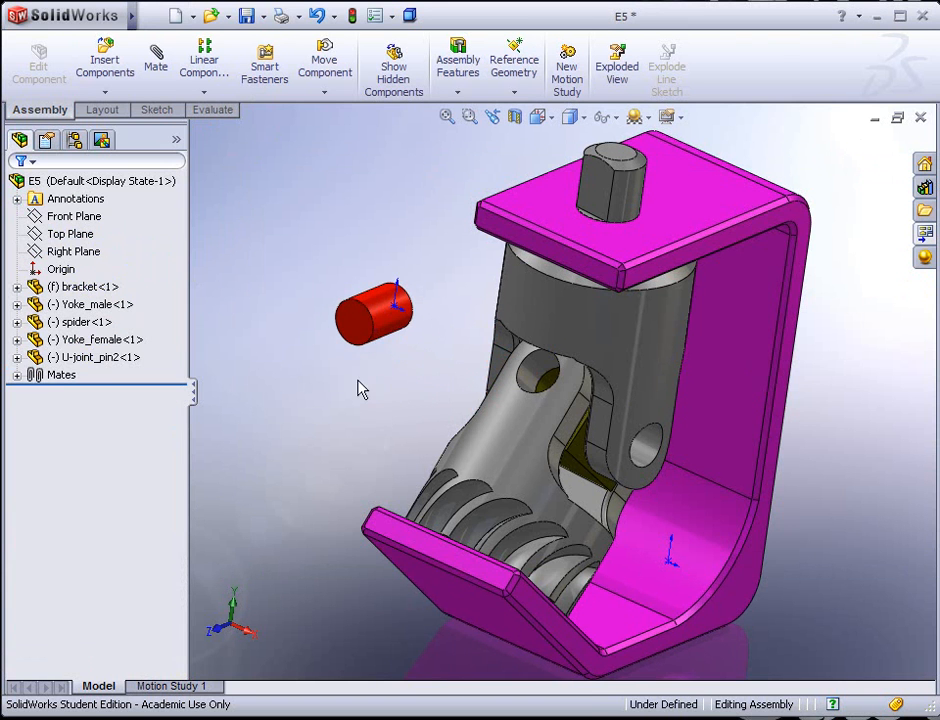
- Insert U-joint_pin1 from the Exercise 5 folder just above the red pin
left_click(100, 62)
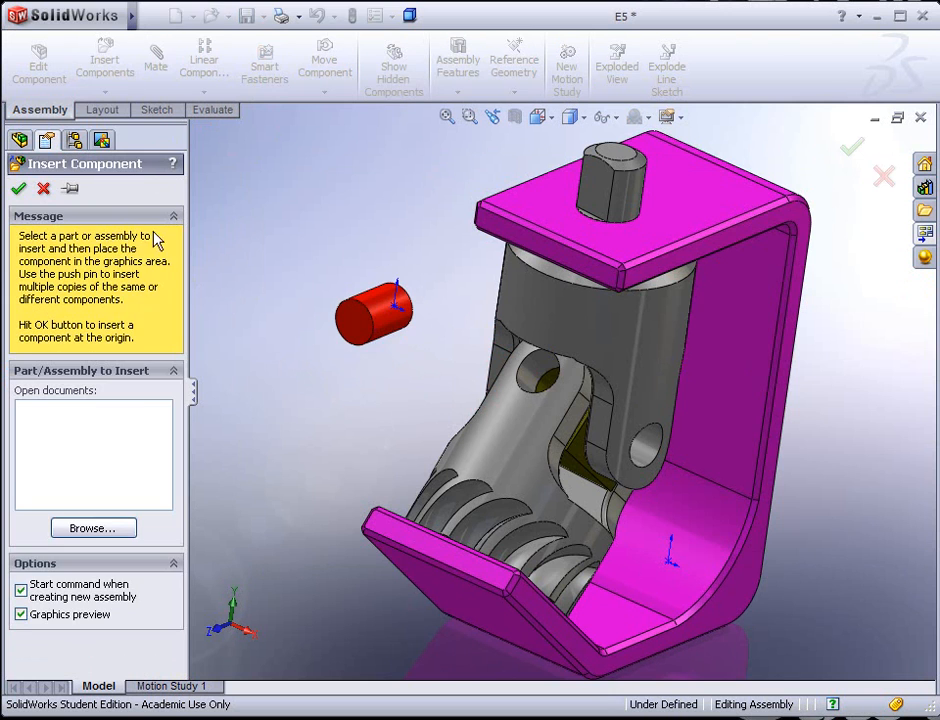
left_click(106, 529)
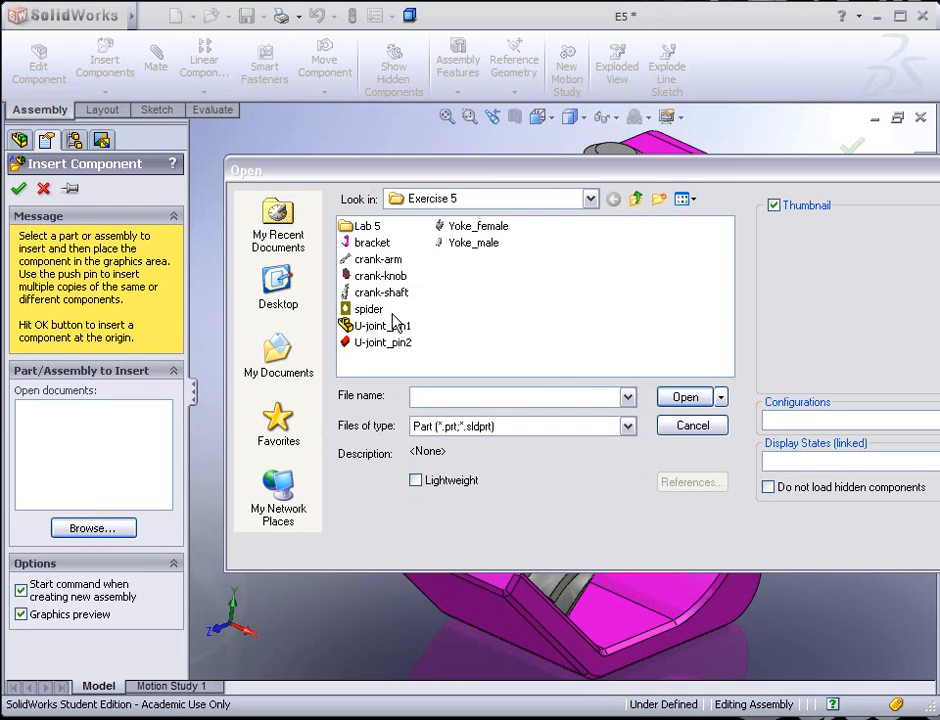
left_click(390, 325)
left_click(685, 397)
left_click(360, 228)
- Mate the blue pin's cylindrical face concentric with the hole in the female yoke's ear
scroll(440, 253, "down", 2)
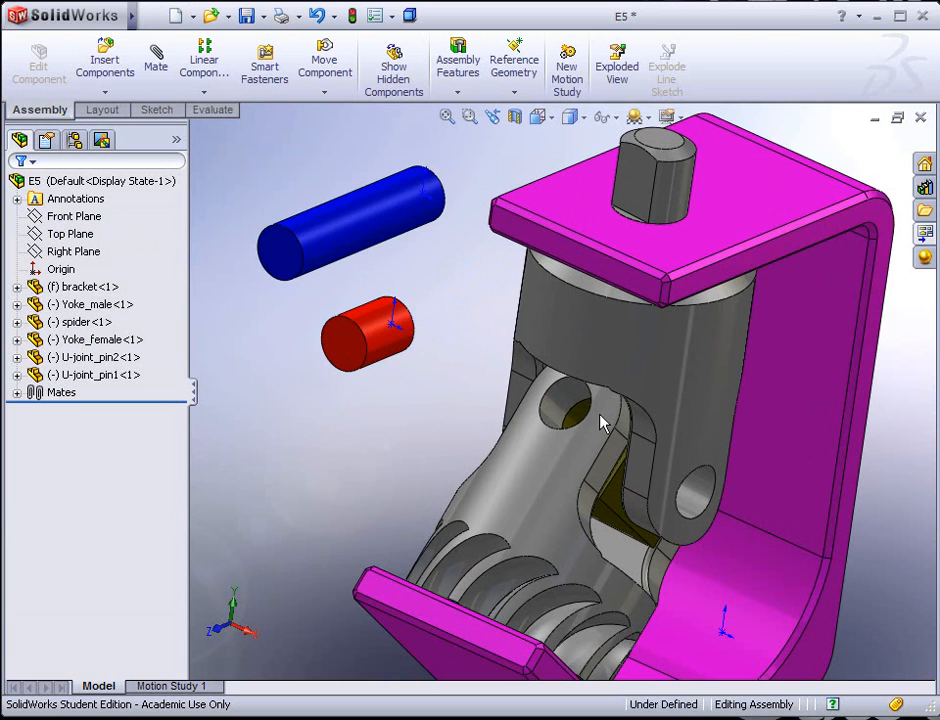
left_click(156, 62)
left_click(352, 240)
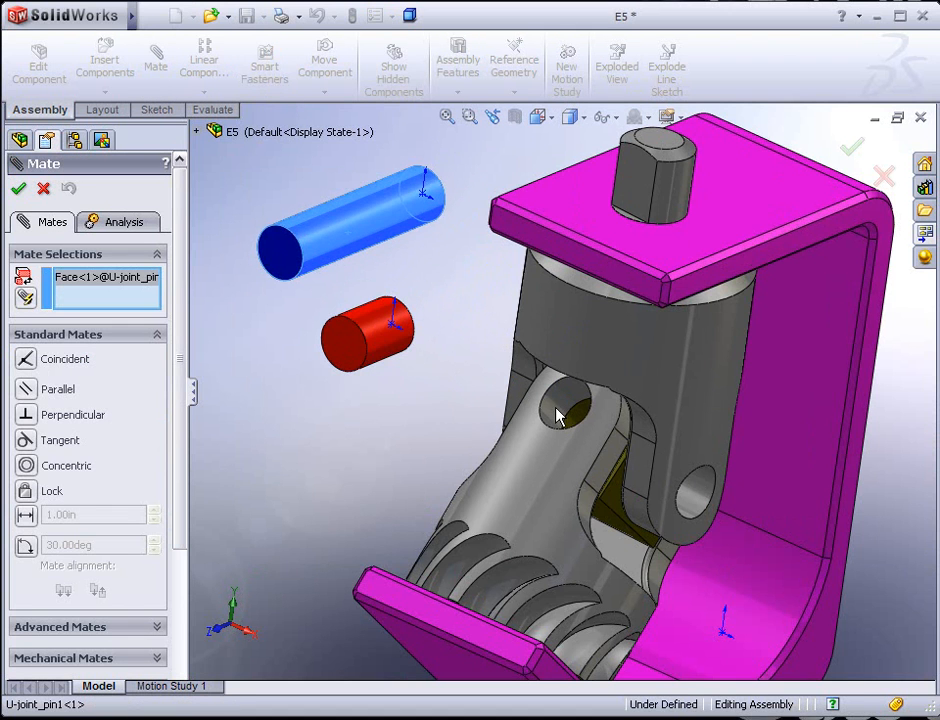
left_click(557, 418)
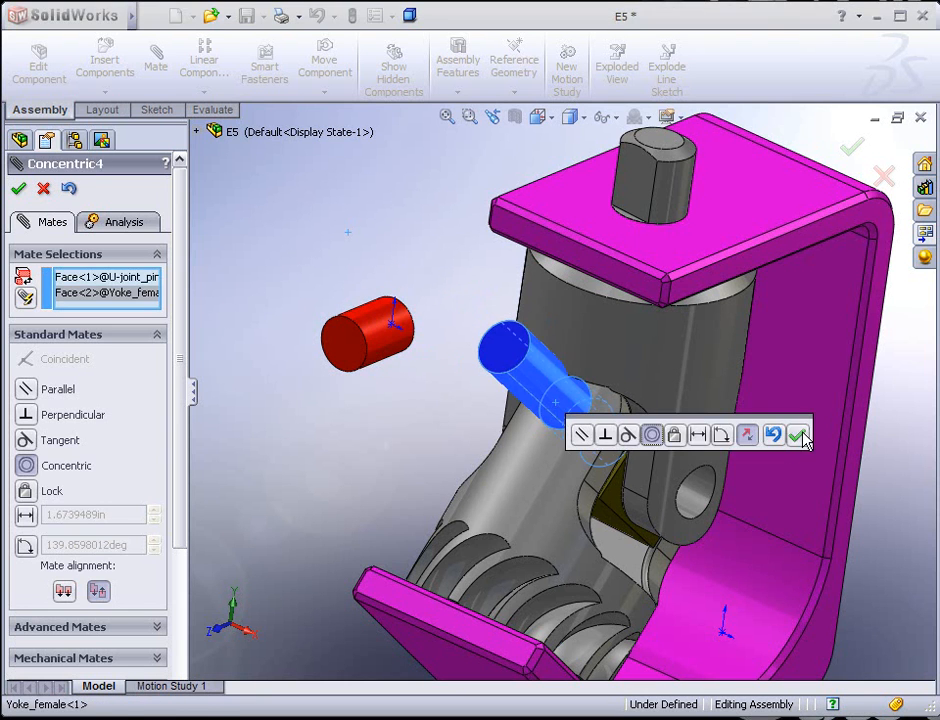
left_click(797, 435)
- Mate the blue pin's end face tangent to the female yoke's curved outer face
scroll(590, 368, "down", 3)
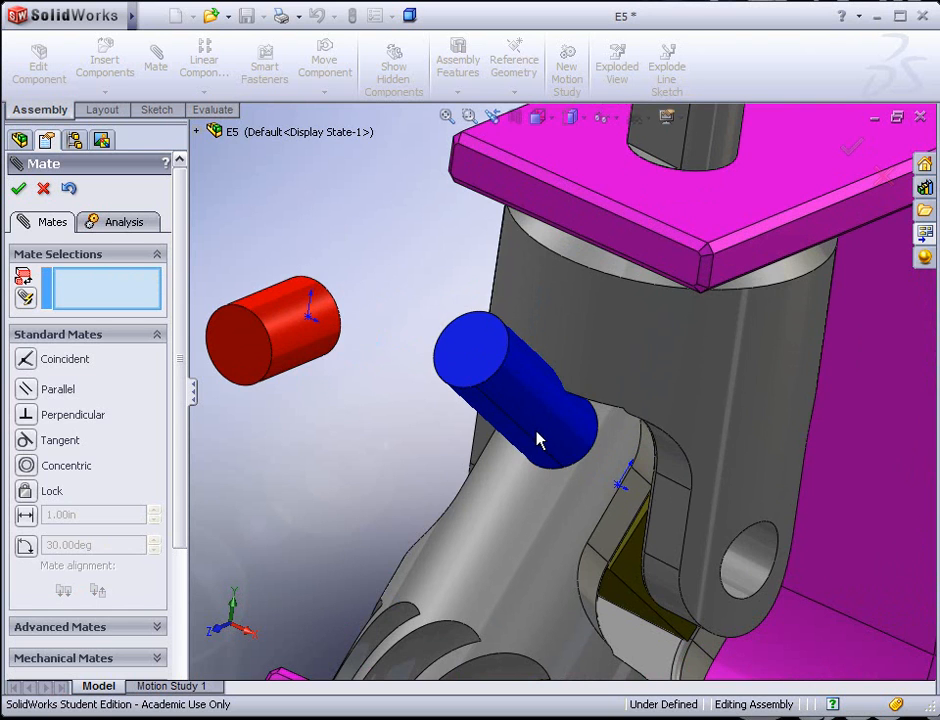
left_click(476, 365)
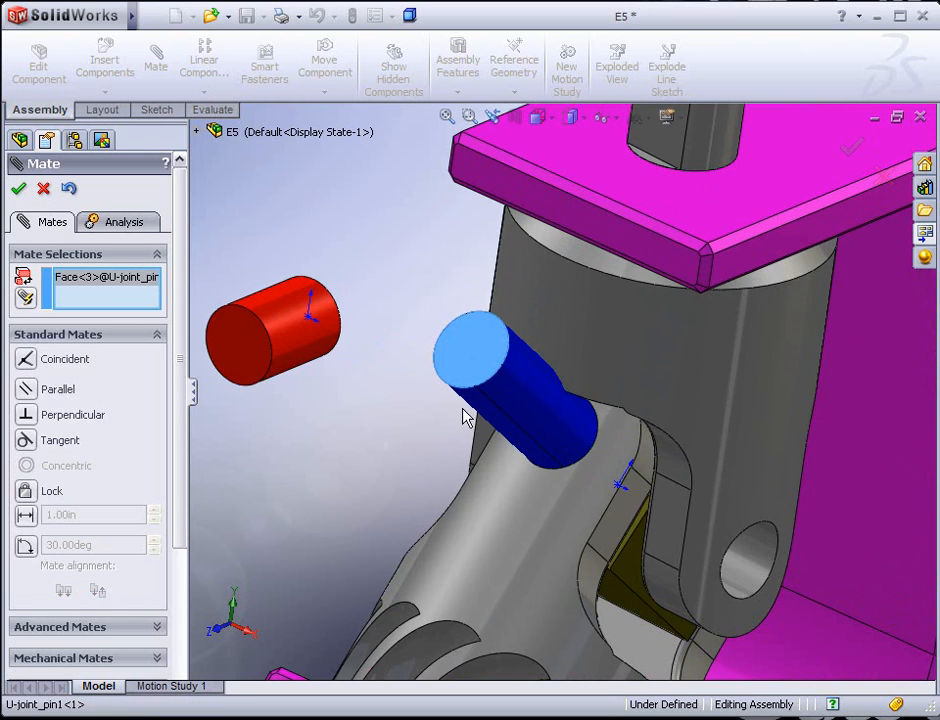
left_click(502, 528)
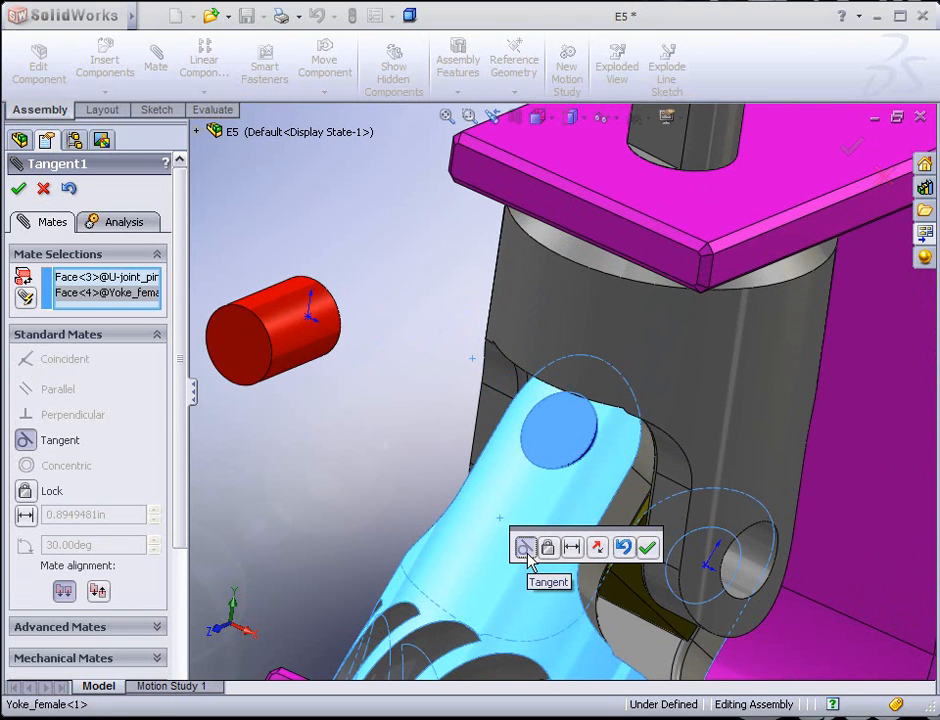
left_click(647, 547)
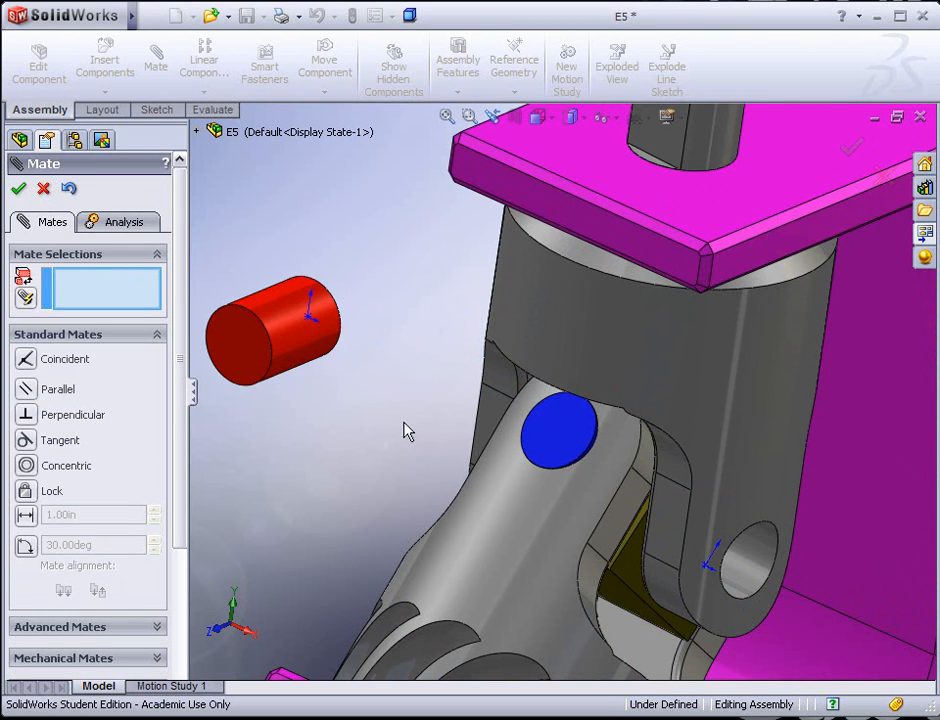
- Mate the red pin's cylindrical face concentric with the hole in the male yoke's ear
left_click(293, 345)
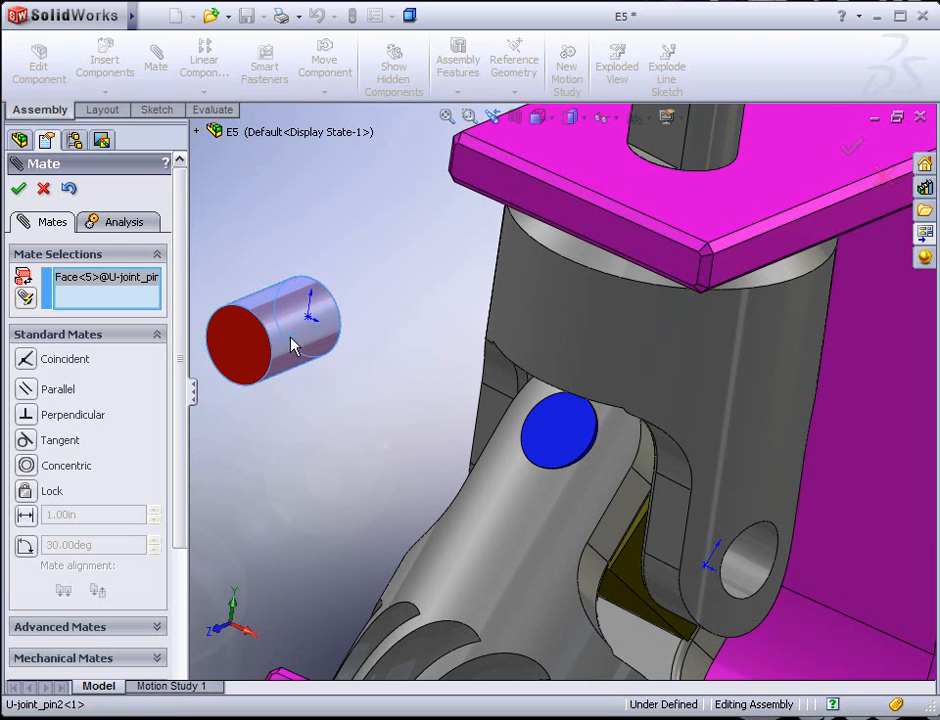
left_click(758, 565)
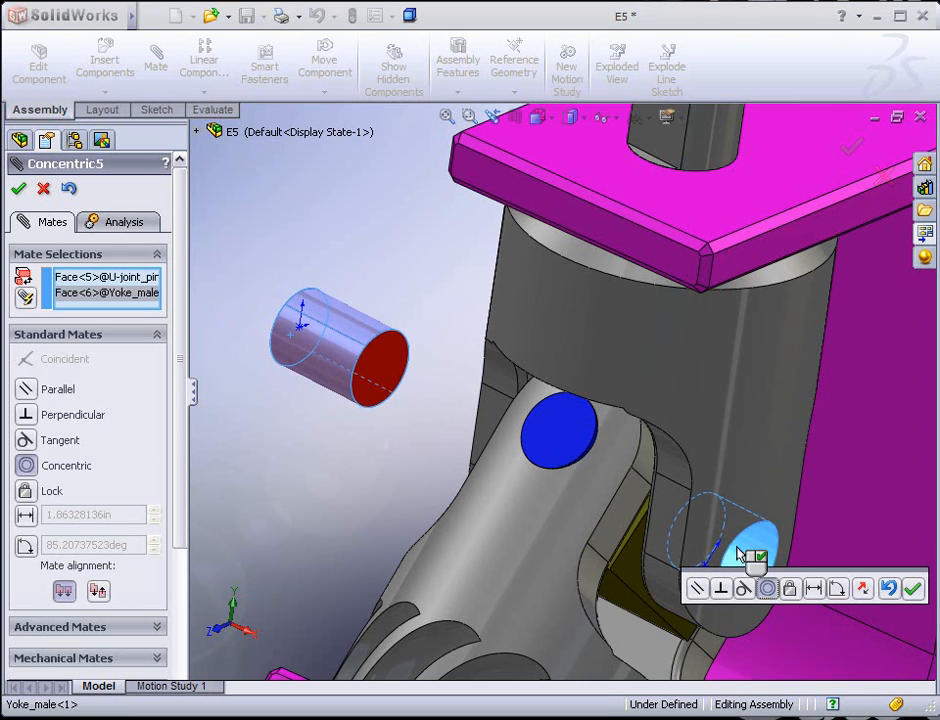
left_click(912, 590)
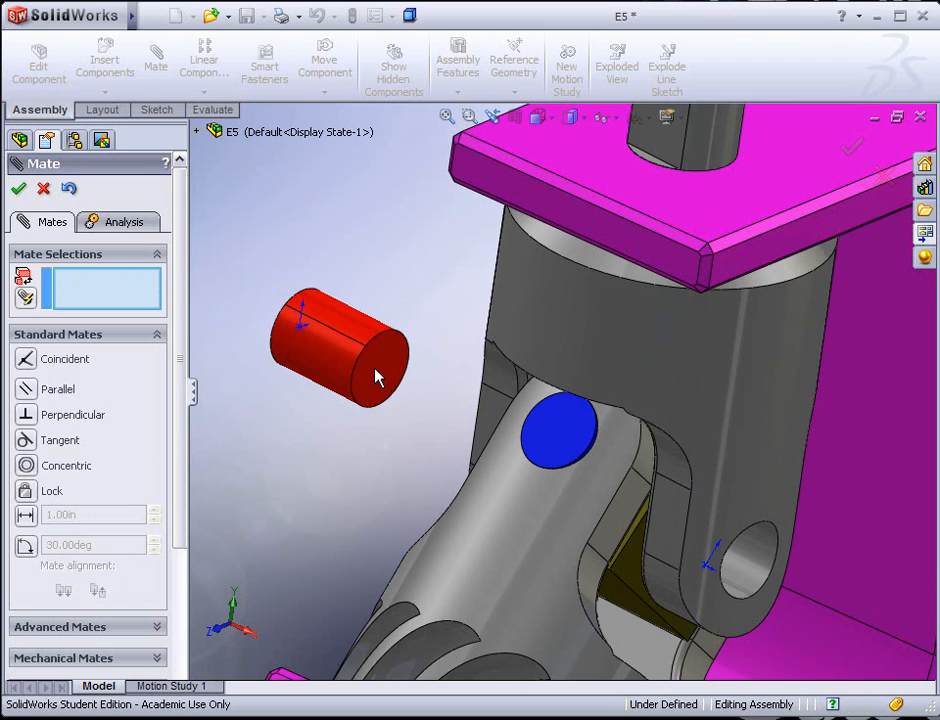
- Mate the red pin's end face tangent to the male yoke's curved outer face with flipped alignment, and close the Mate command
middle_click_drag(408, 430, 657, 465)
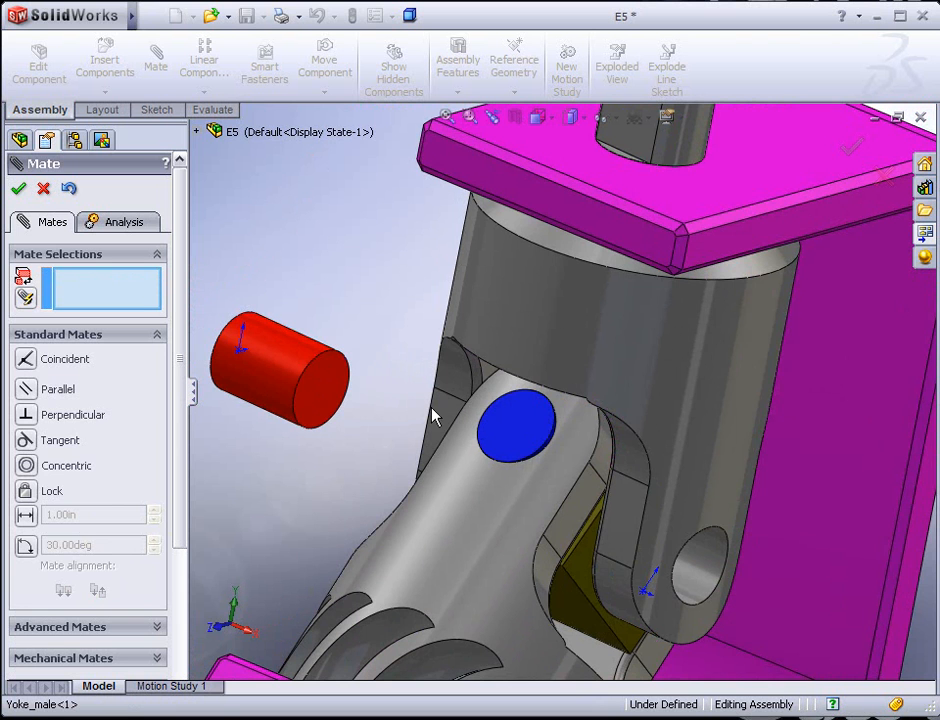
middle_click_drag(352, 413, 336, 399)
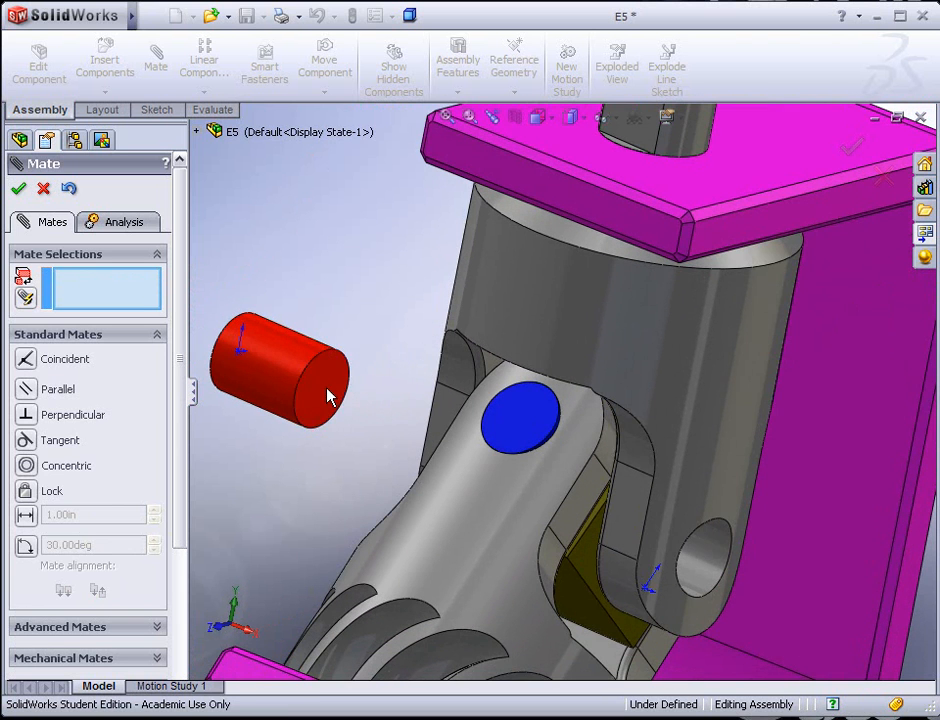
left_click(336, 399)
left_click(681, 499)
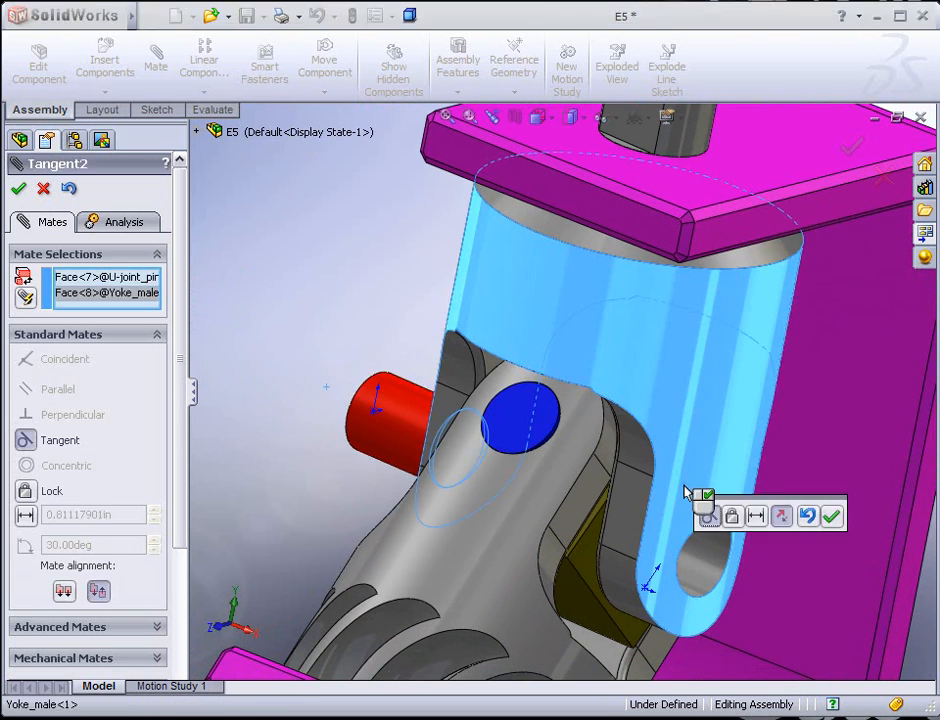
middle_click_drag(350, 352, 388, 357)
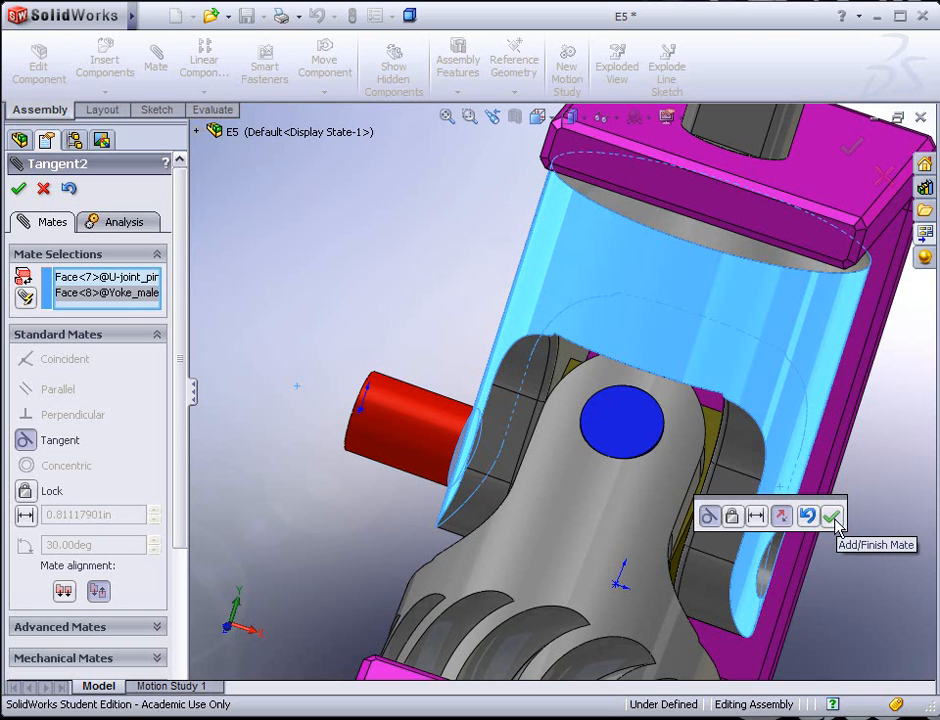
left_click(780, 516)
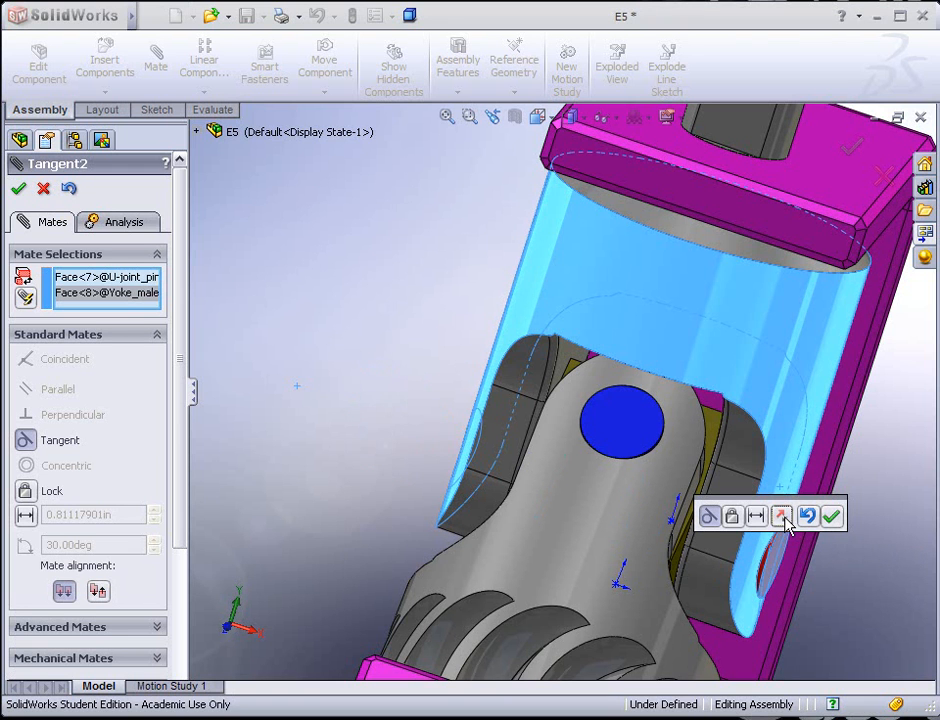
left_click(831, 517)
middle_click_drag(856, 567, 822, 550)
scroll(768, 552, "up", 3)
scroll(642, 502, "down", 2)
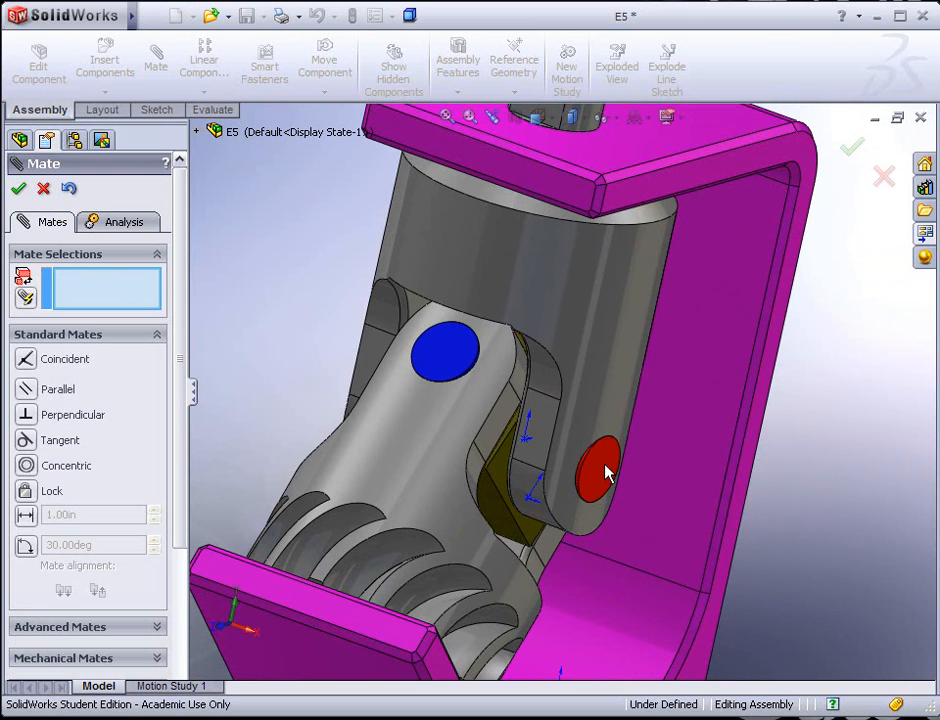
left_click(18, 188)
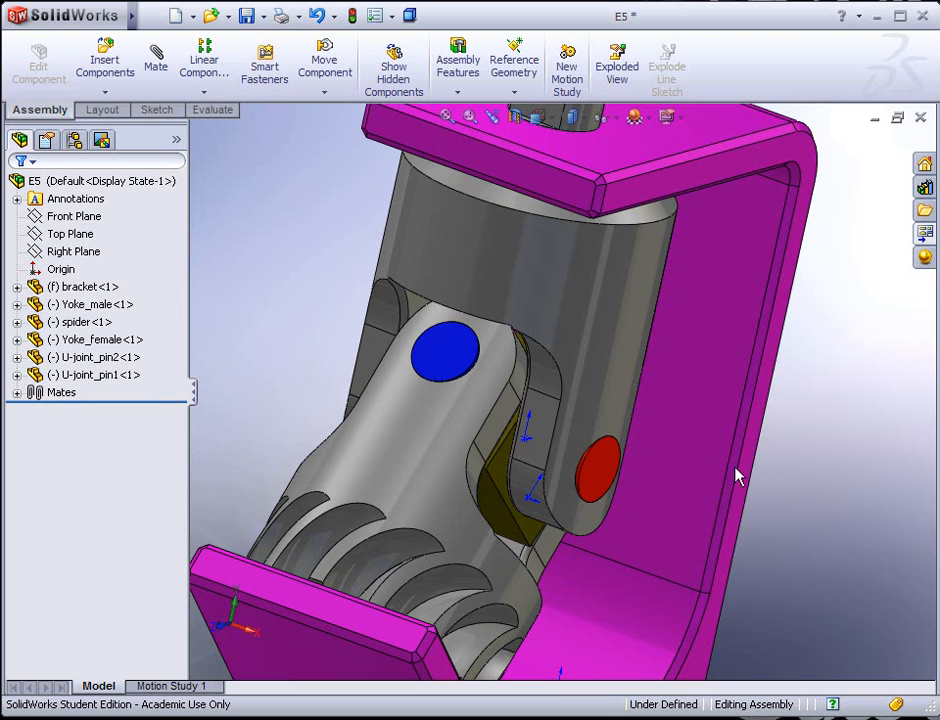
- Copy the fitted red U-joint_pin2 into the open space on the opposite side of the male yoke
left_click_drag(615, 480, 285, 313)
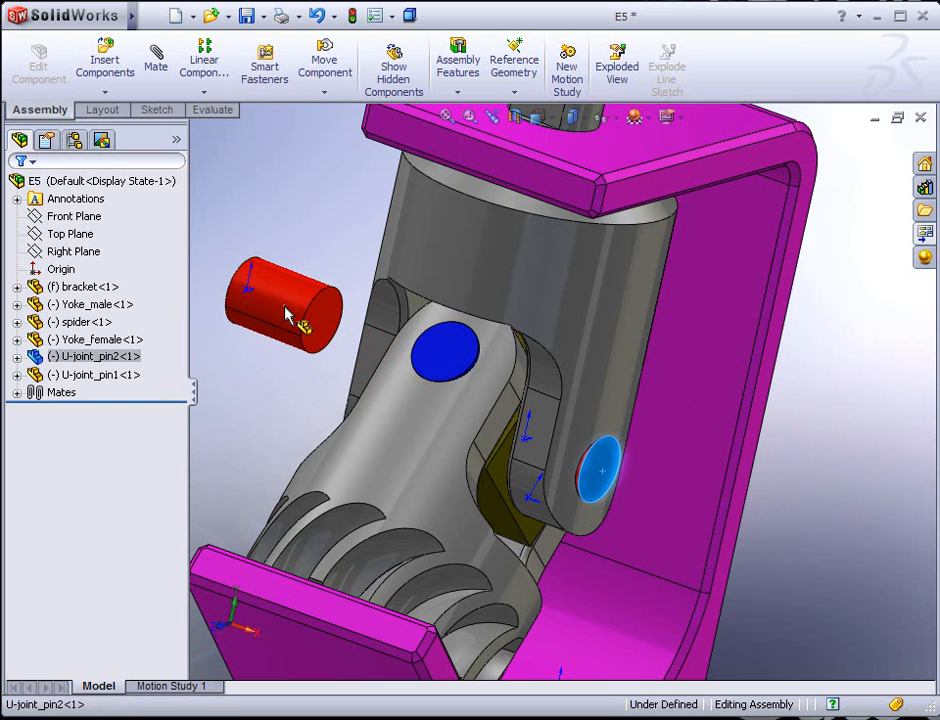
left_click_drag(285, 313, 288, 313, "ctrl")
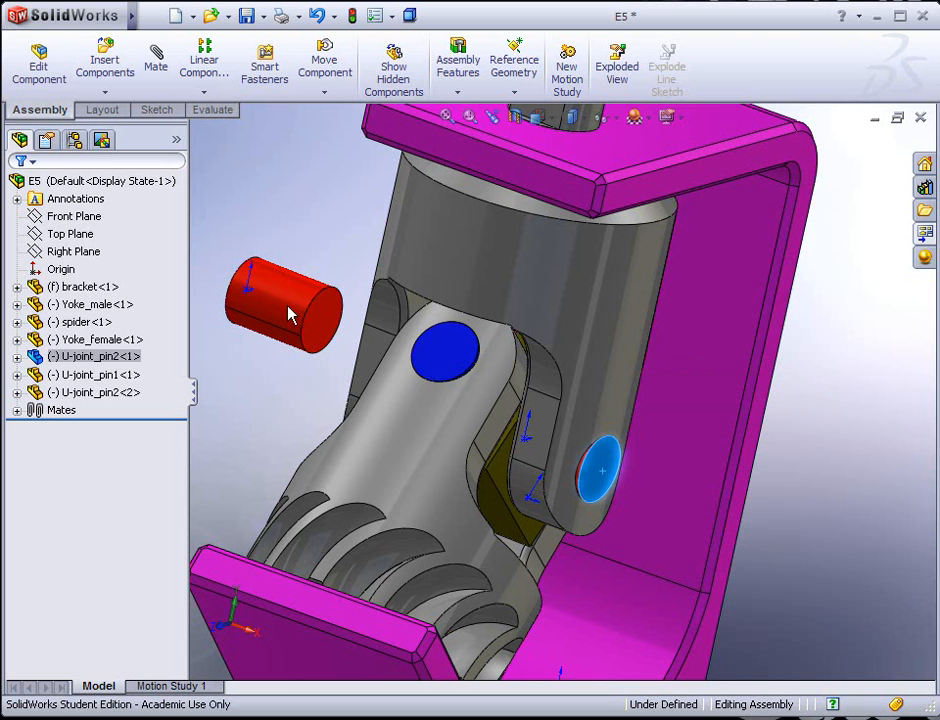
left_click(357, 227)
- Mate the copied red pin's cylindrical face concentric with the empty hole in the male yoke's other ear
middle_click_drag(319, 279, 378, 345)
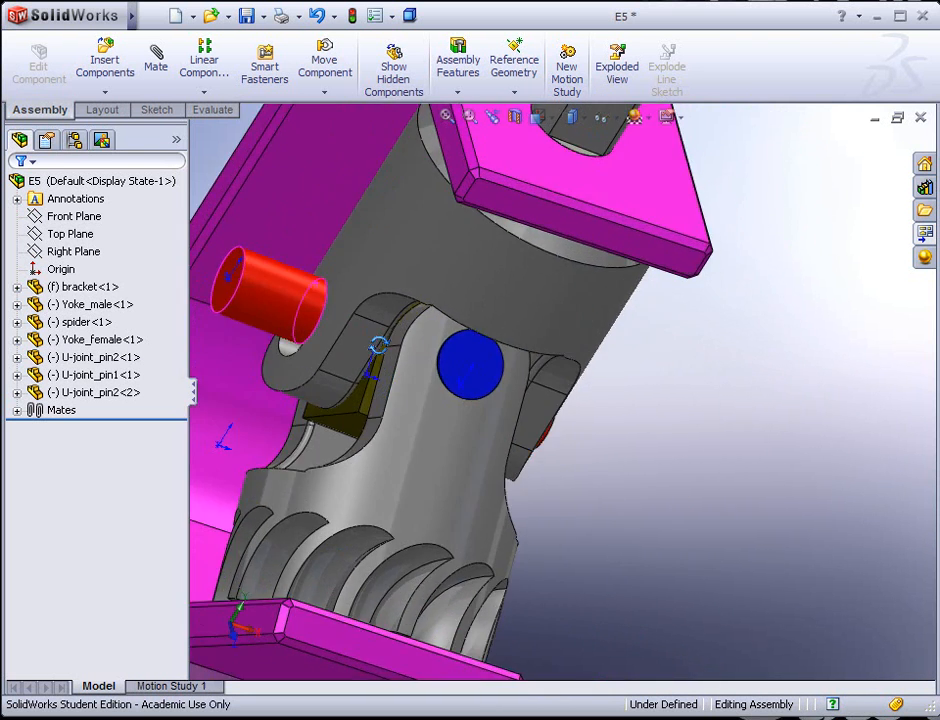
scroll(335, 342, "up", 3)
scroll(334, 342, "down", 4)
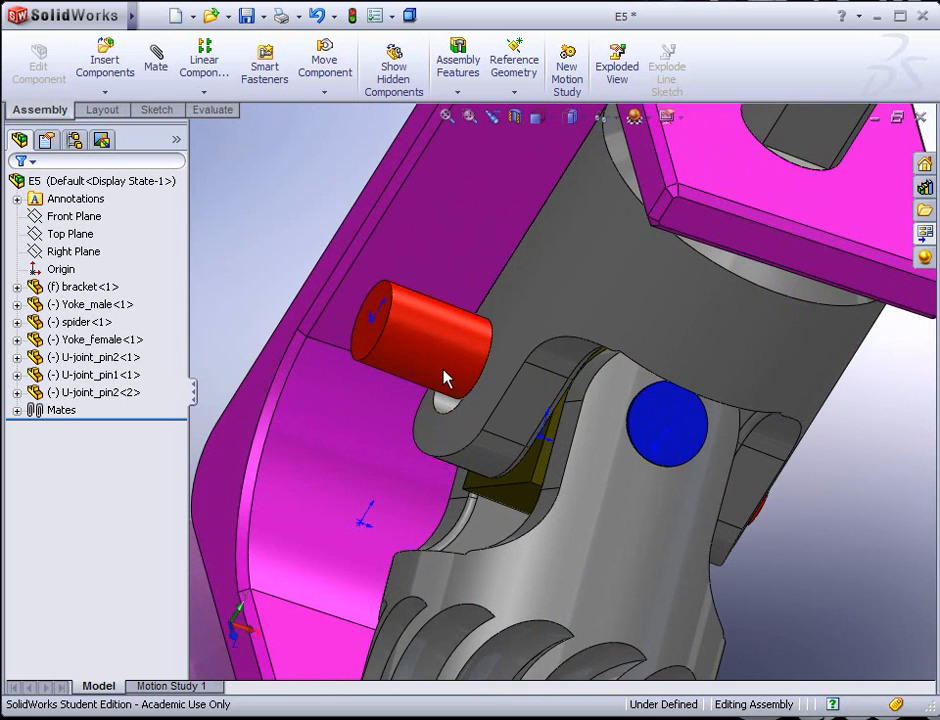
scroll(445, 379, "up", 3)
middle_click_drag(445, 379, 478, 386)
scroll(481, 386, "down", 4)
scroll(481, 386, "down", 2)
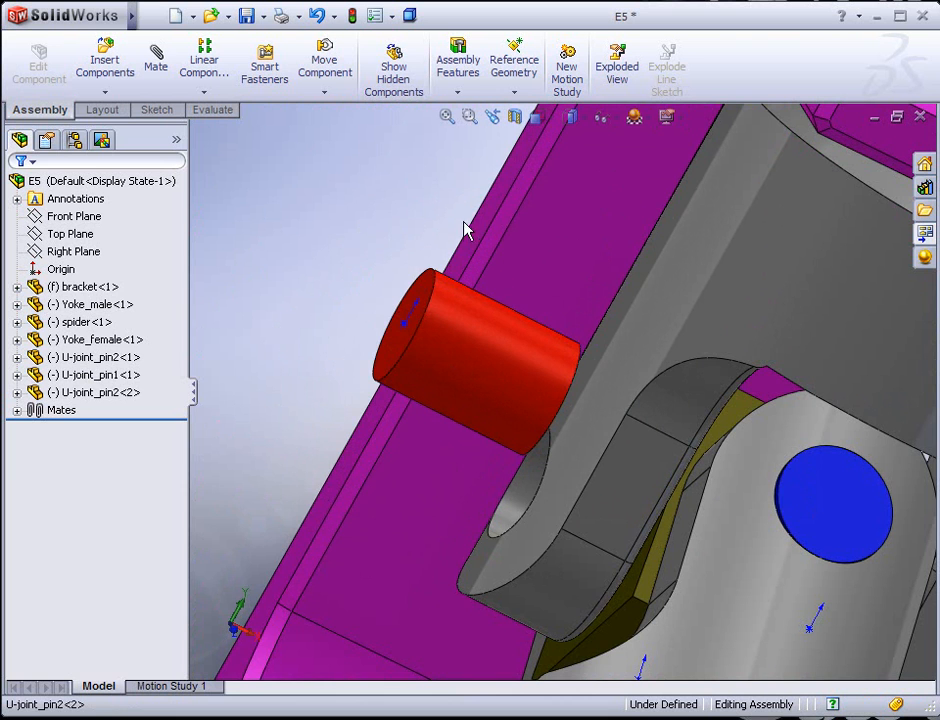
left_click(156, 58)
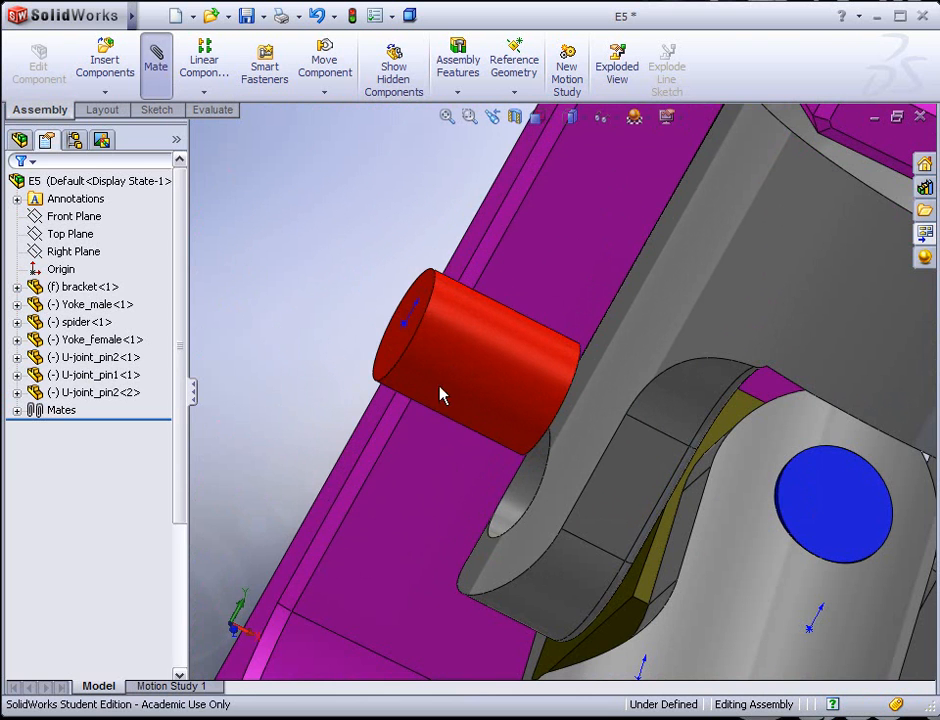
left_click(418, 392)
left_click(516, 506)
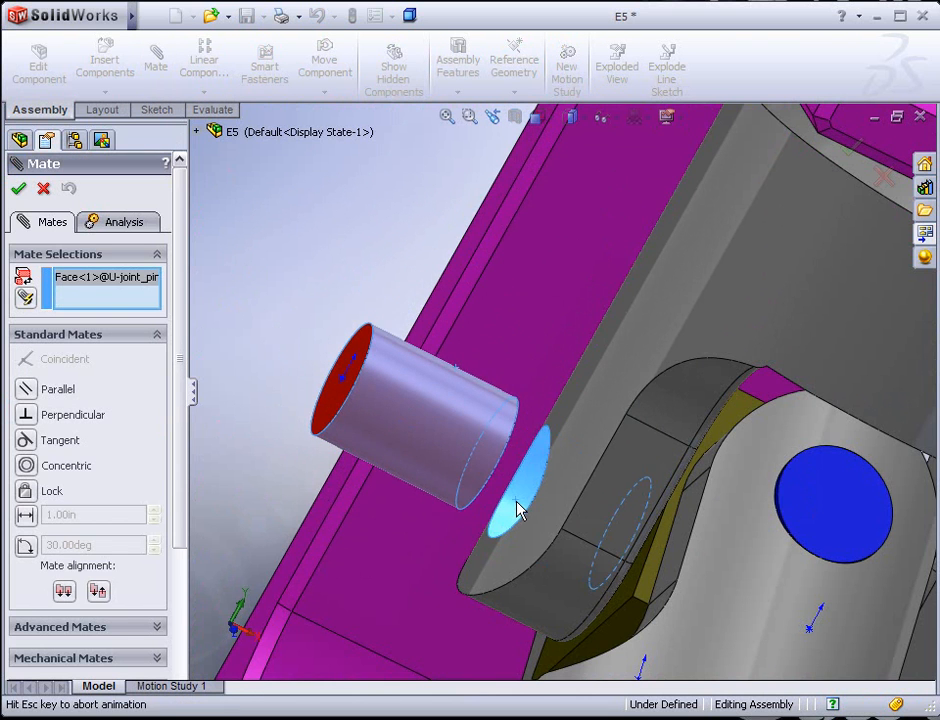
left_click(757, 534)
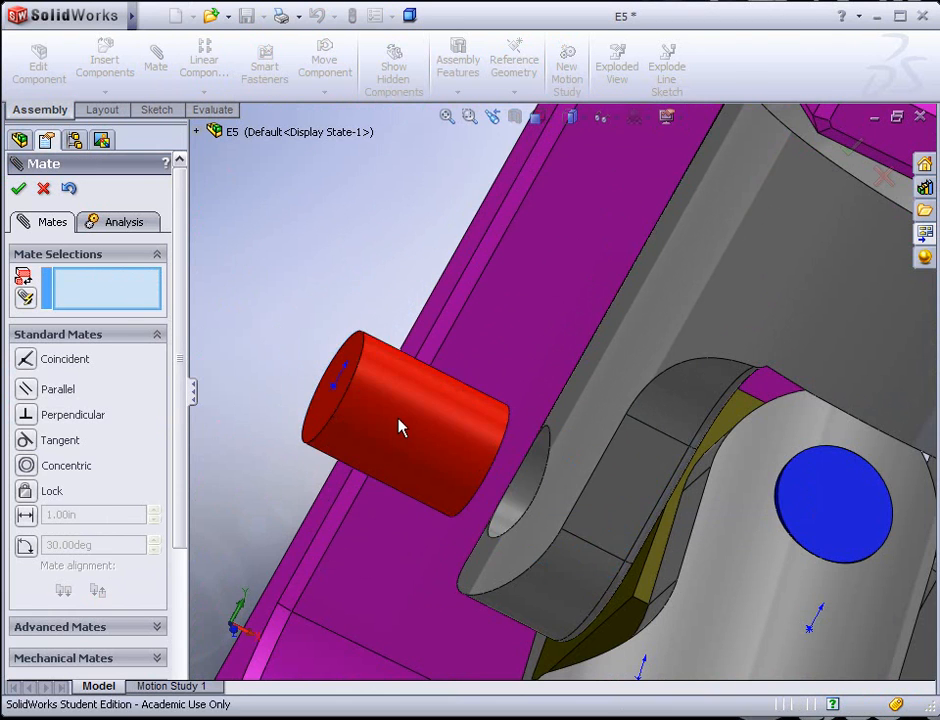
- Mate the copied red pin's end face tangent to the male yoke's curved outer face and close the Mate command
left_click(371, 417)
left_click(537, 388)
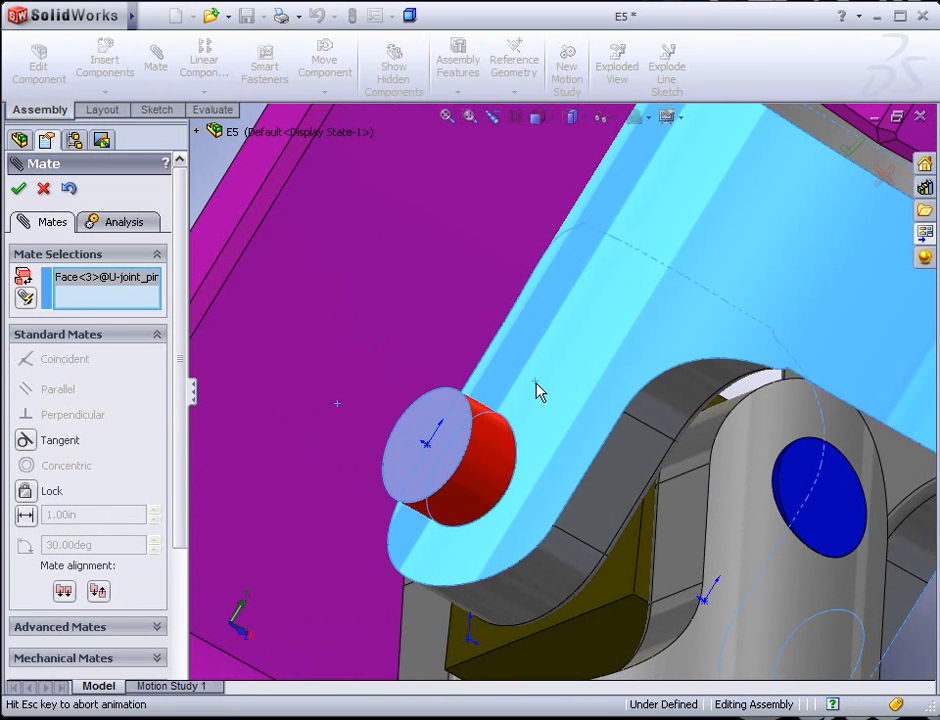
left_click(684, 359)
scroll(665, 462, "up", 3)
middle_click_drag(725, 484, 602, 458)
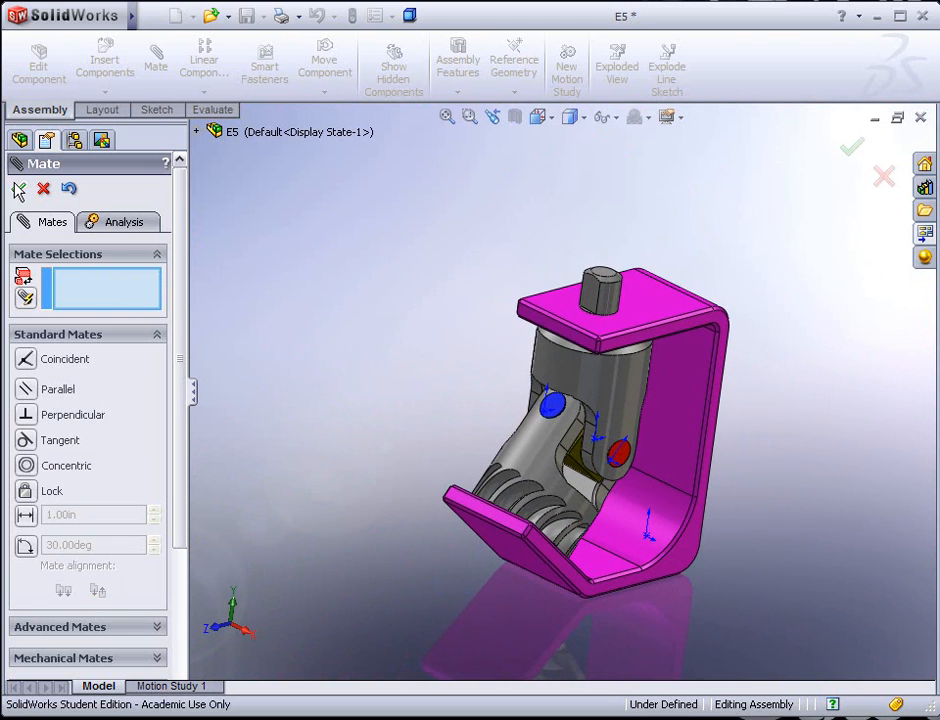
left_click(19, 188)
- Turn the male yoke slightly by its shaft above the bracket to test the joint's motion
scroll(586, 428, "down", 3)
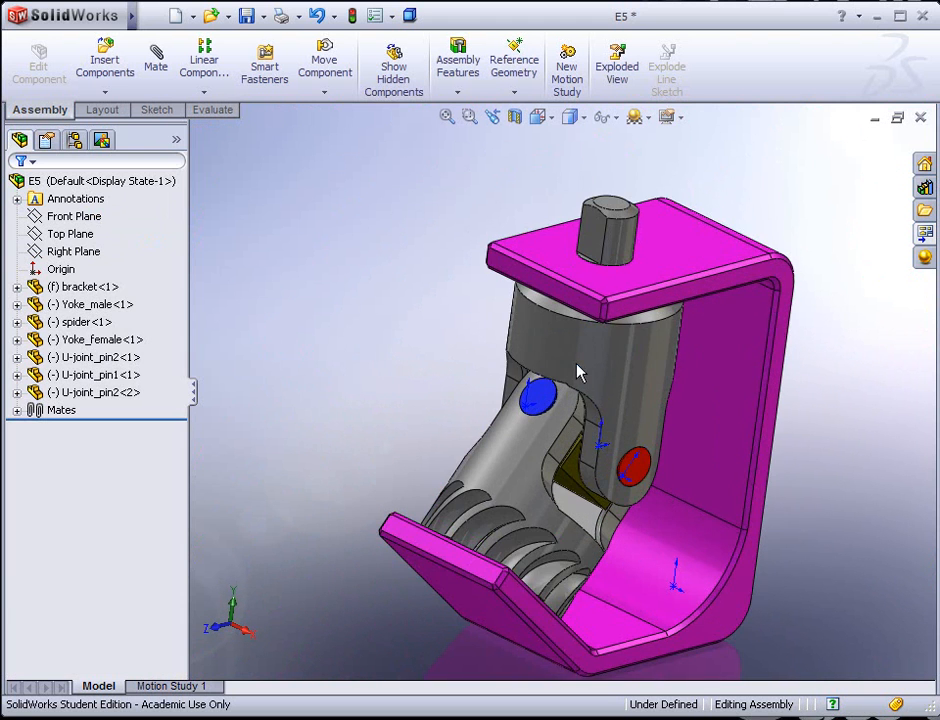
mouse_move(604, 253)
left_mouse_down()
mouse_move(588, 243)
mouse_move(673, 264)
mouse_move(606, 257)
left_mouse_up()
left_click(472, 227)
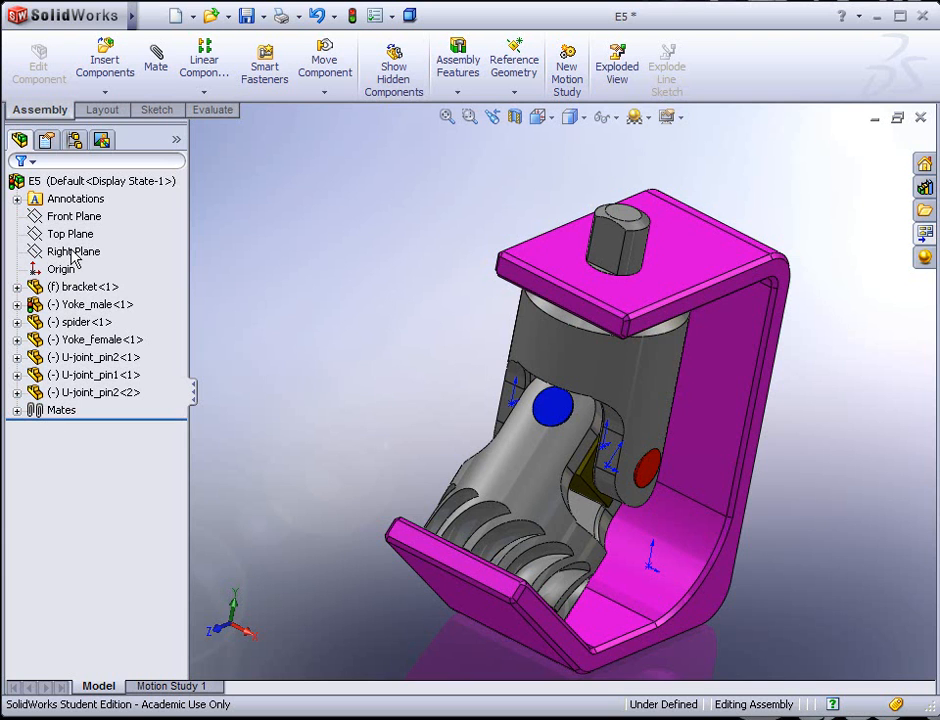
- Examine the assembly's mates, checking the faces referenced by Parallel1 and the definition of Coincident2 without changing it
left_click(17, 411)
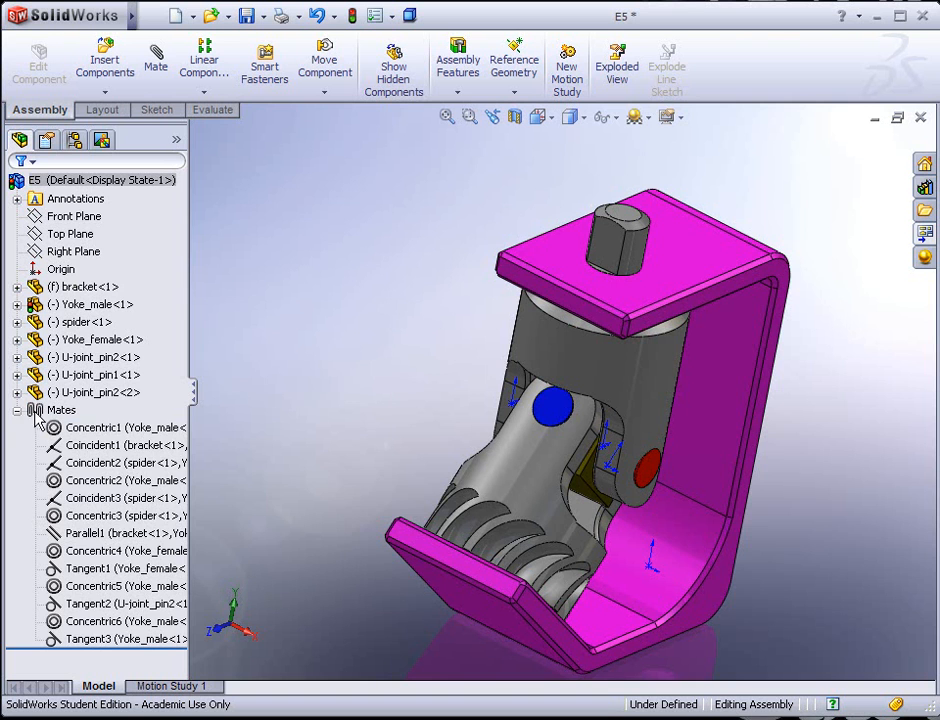
left_click(68, 585)
left_click(68, 532)
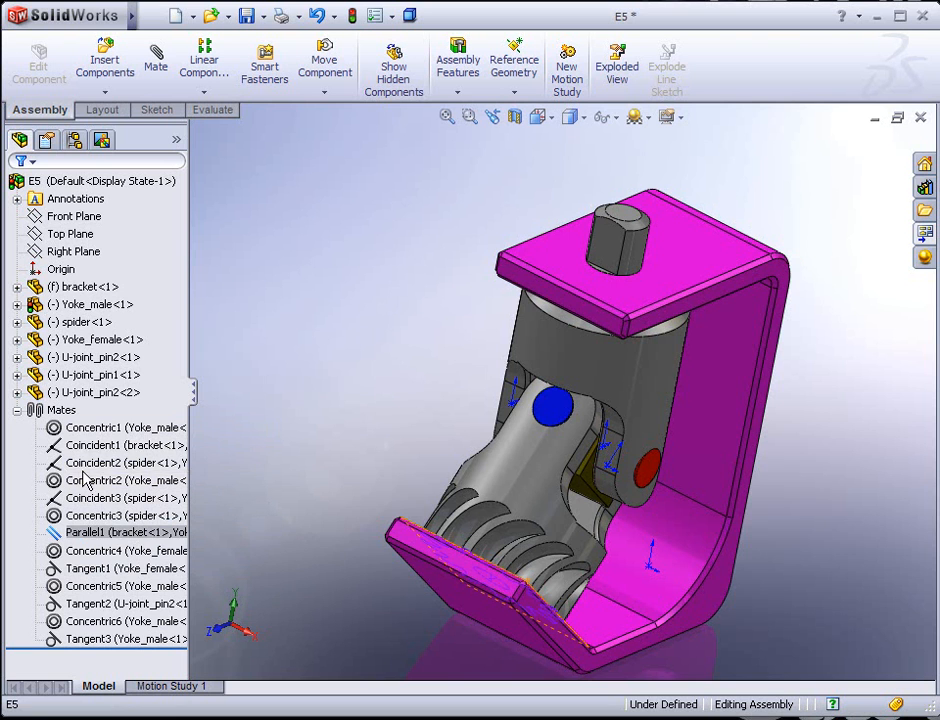
left_click(83, 465)
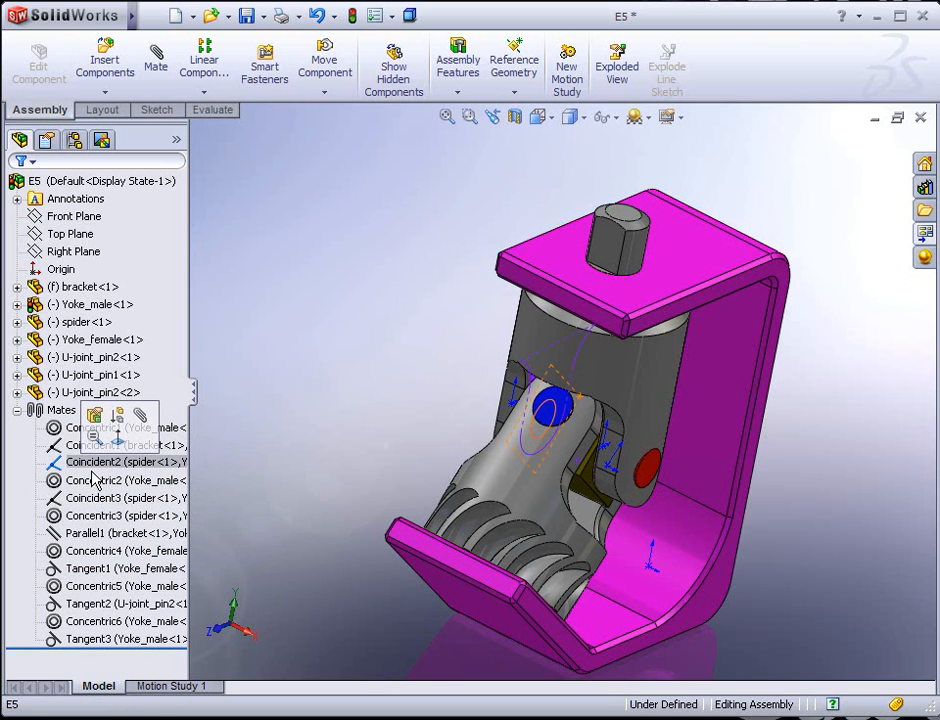
left_click(95, 416)
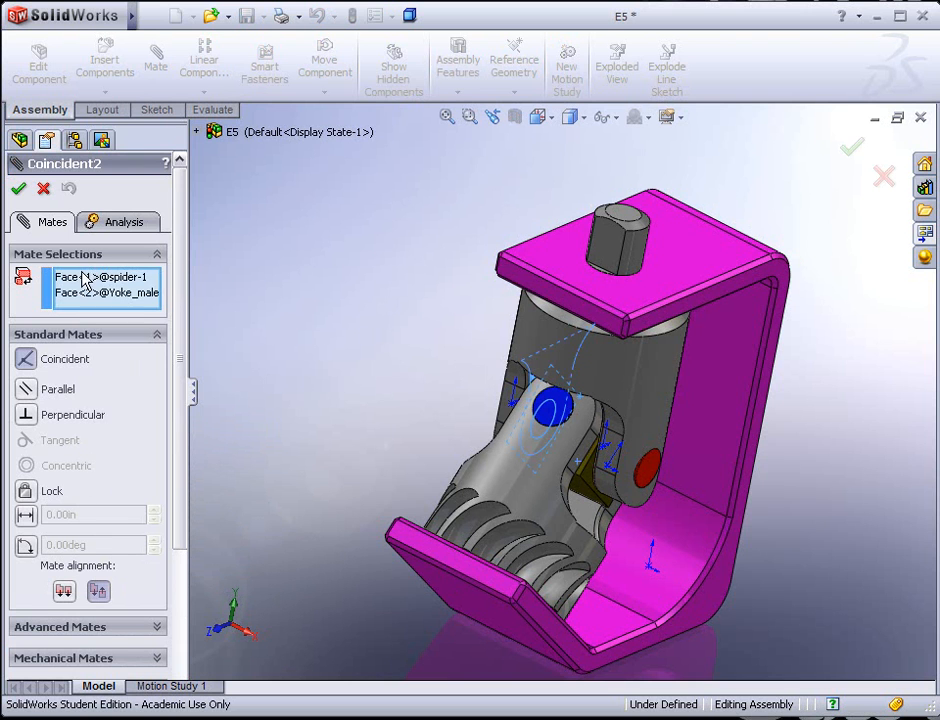
left_click(44, 189)
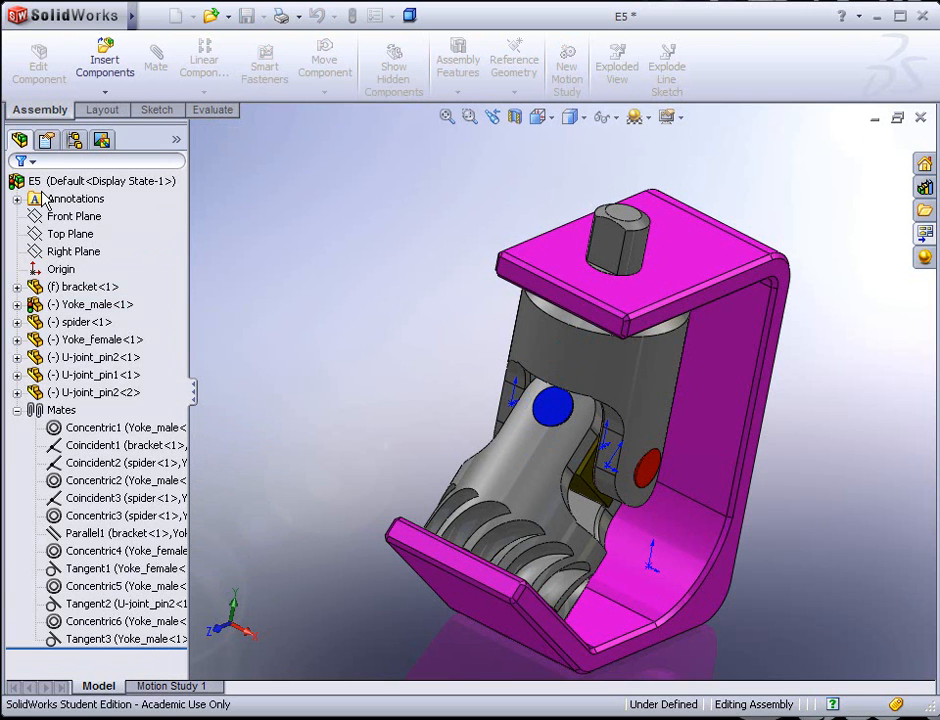
left_click(87, 535)
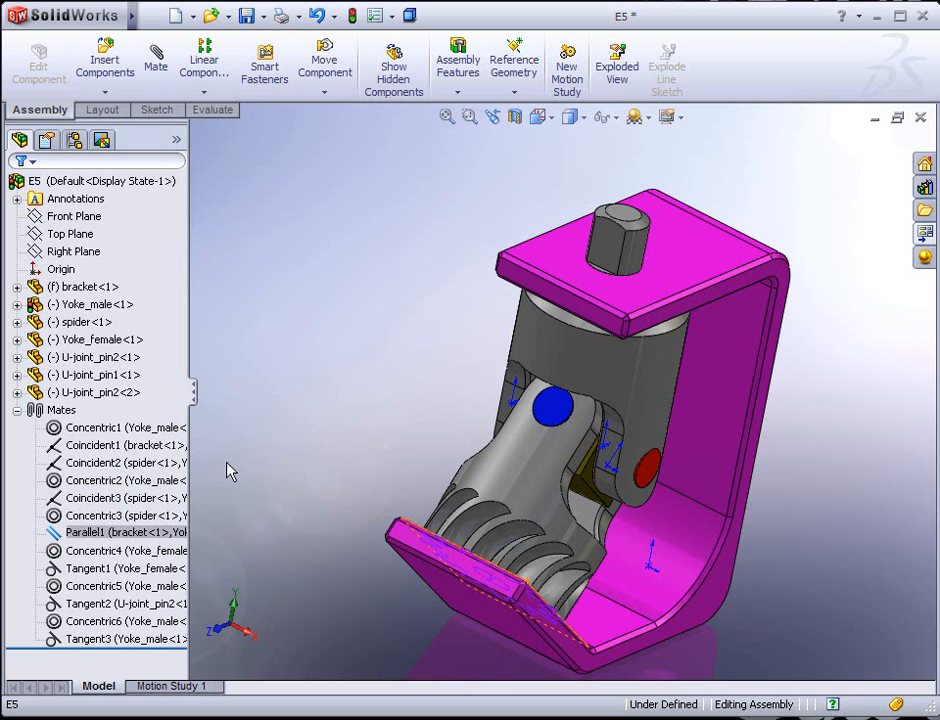
left_click(233, 471)
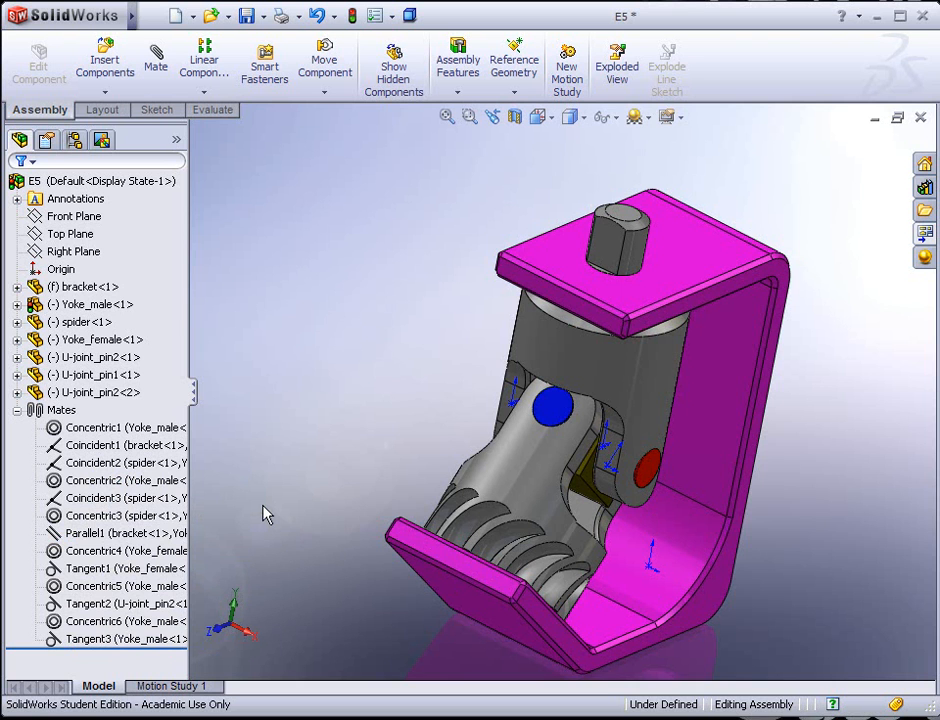
left_click(18, 410)
- Insert the crank-assy subassembly from the Exercise 5 folder and place it beside the bracket
middle_click_drag(315, 373, 345, 363)
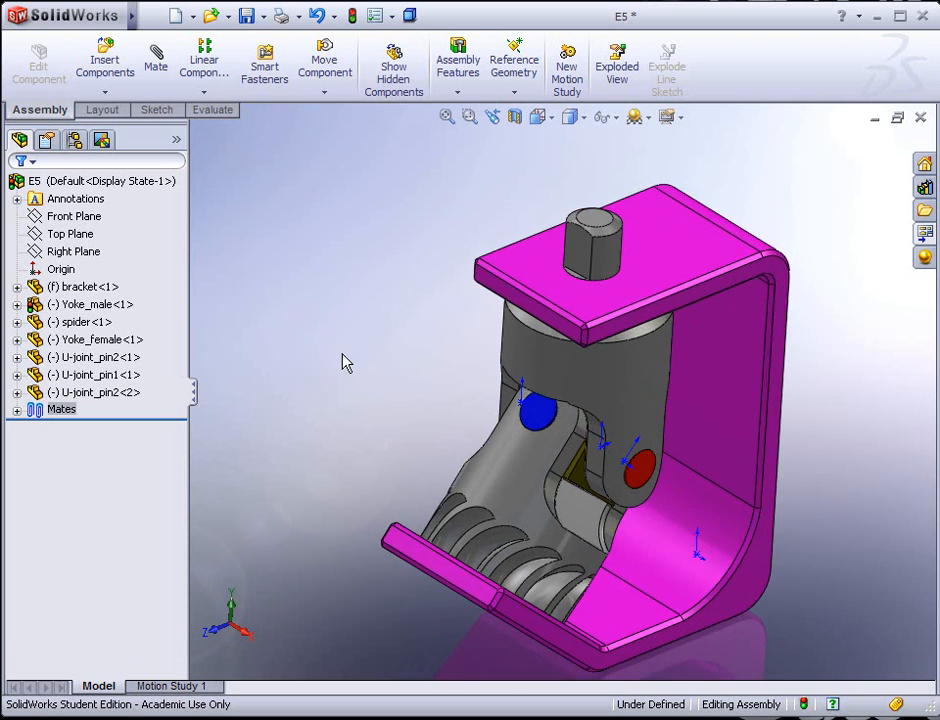
scroll(451, 279, "up", 3)
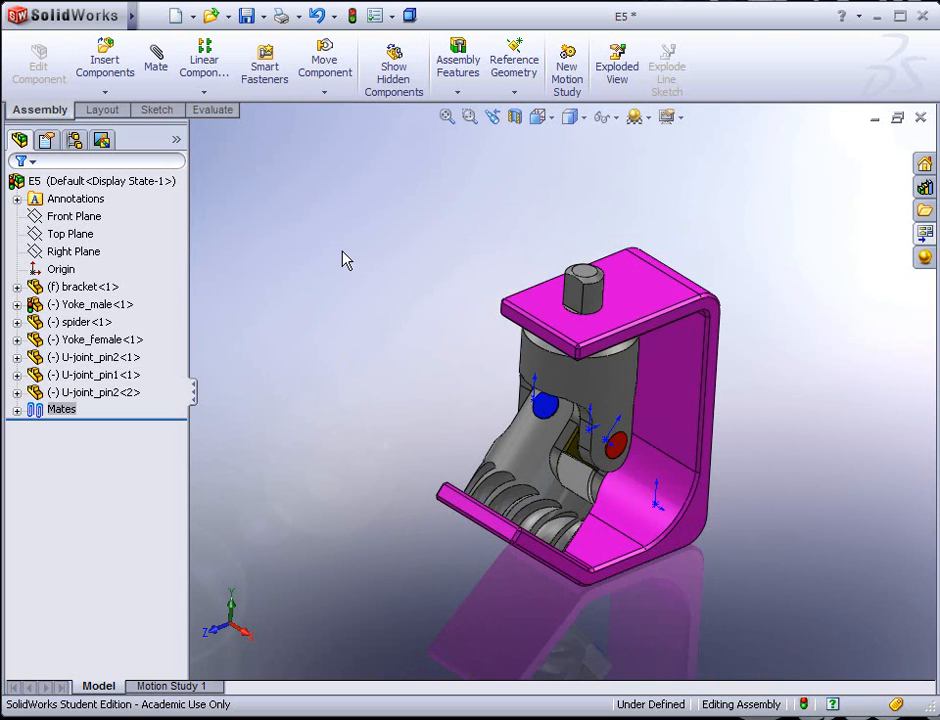
left_click(104, 65)
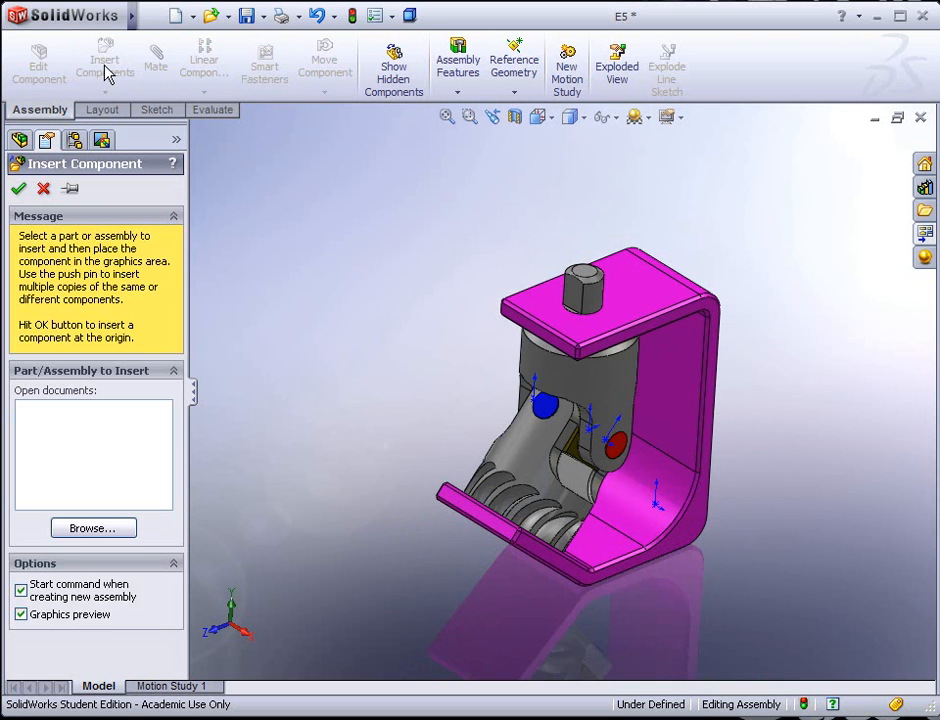
left_click(96, 526)
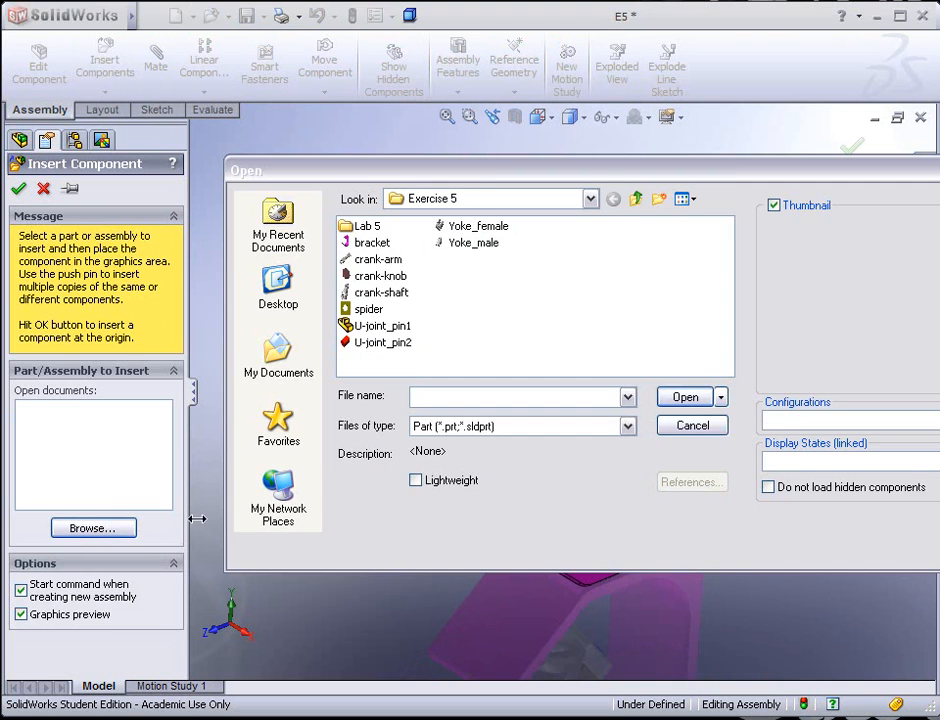
left_click(628, 426)
left_click(532, 454)
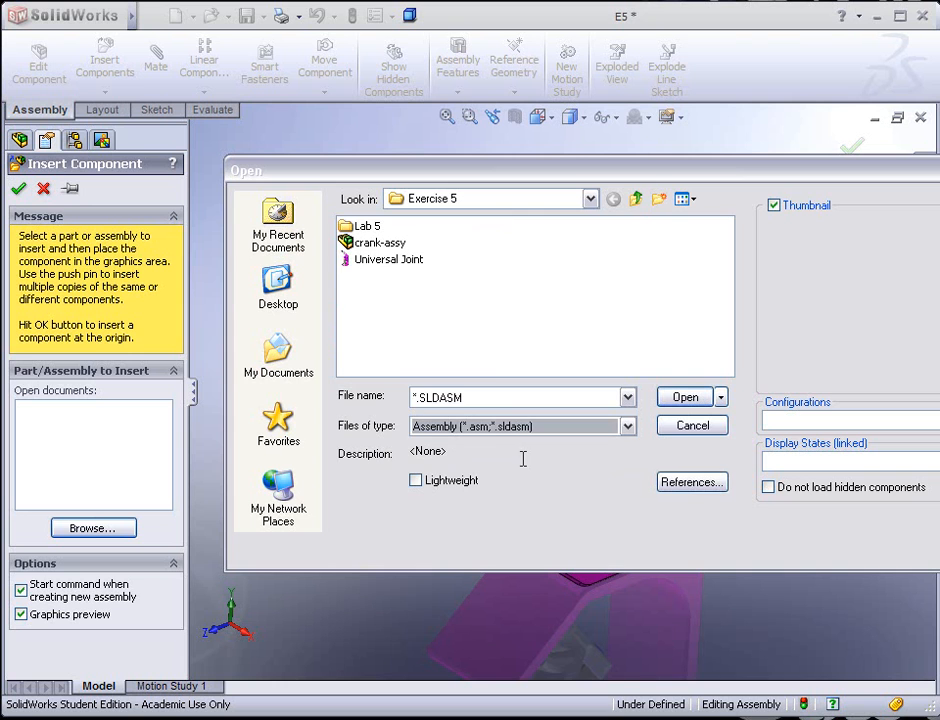
left_click(384, 244)
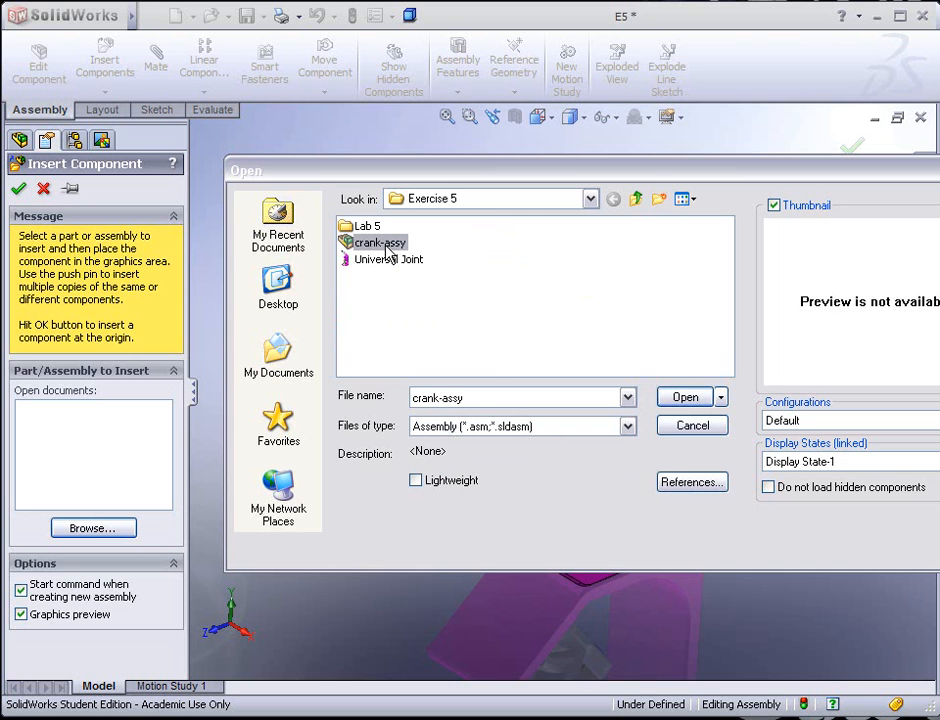
left_click(686, 399)
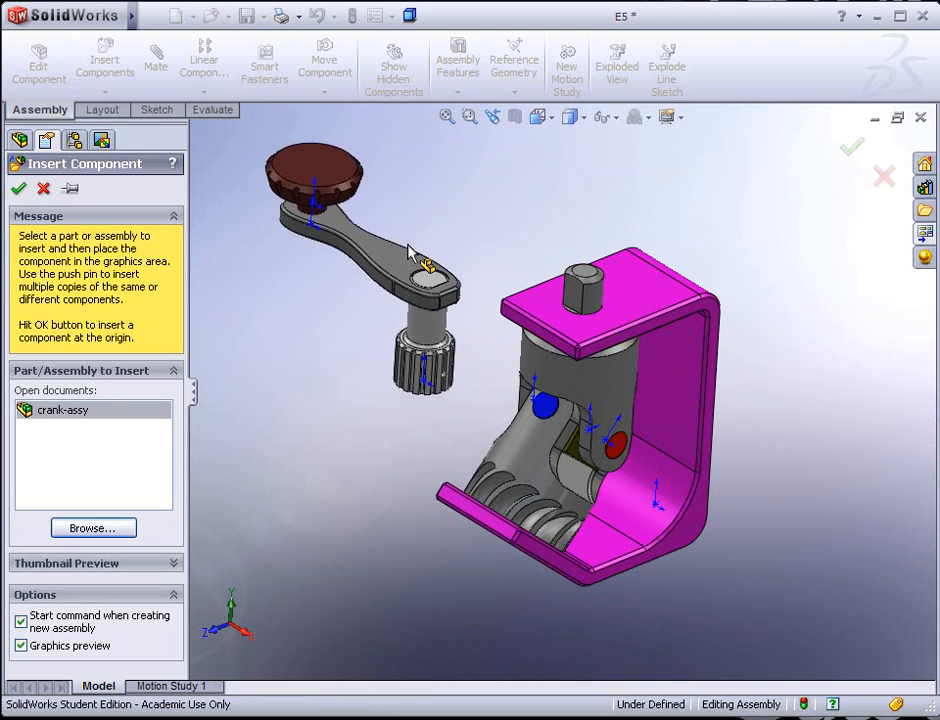
left_click(377, 278)
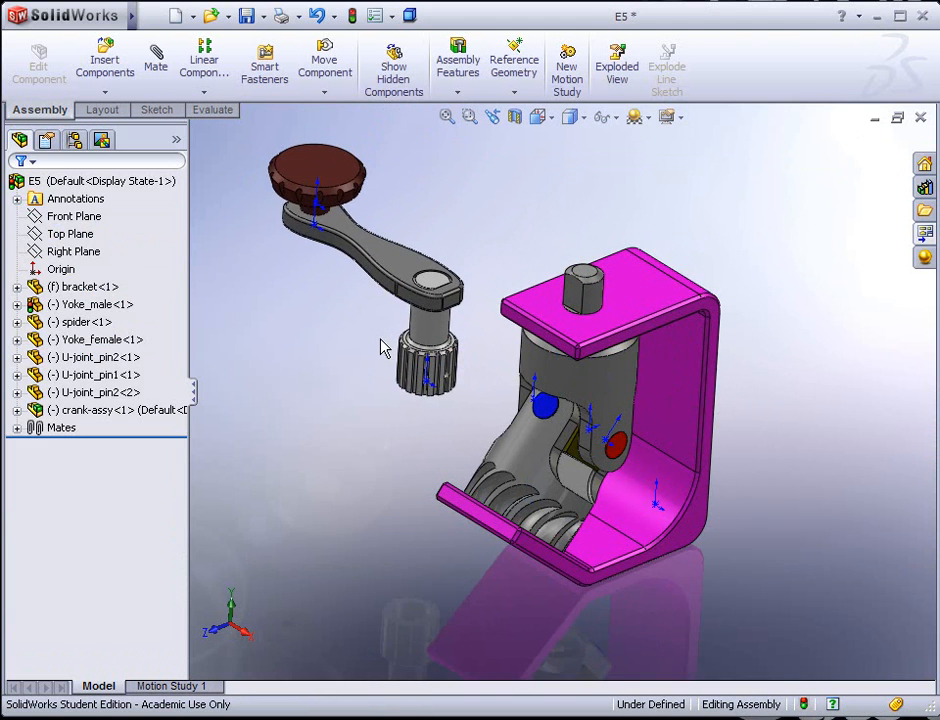
- Examine which components make up the crank-assy subassembly, highlighting the crank-shaft, crank-arm and crank-knob in turn
middle_click_drag(397, 370, 434, 361)
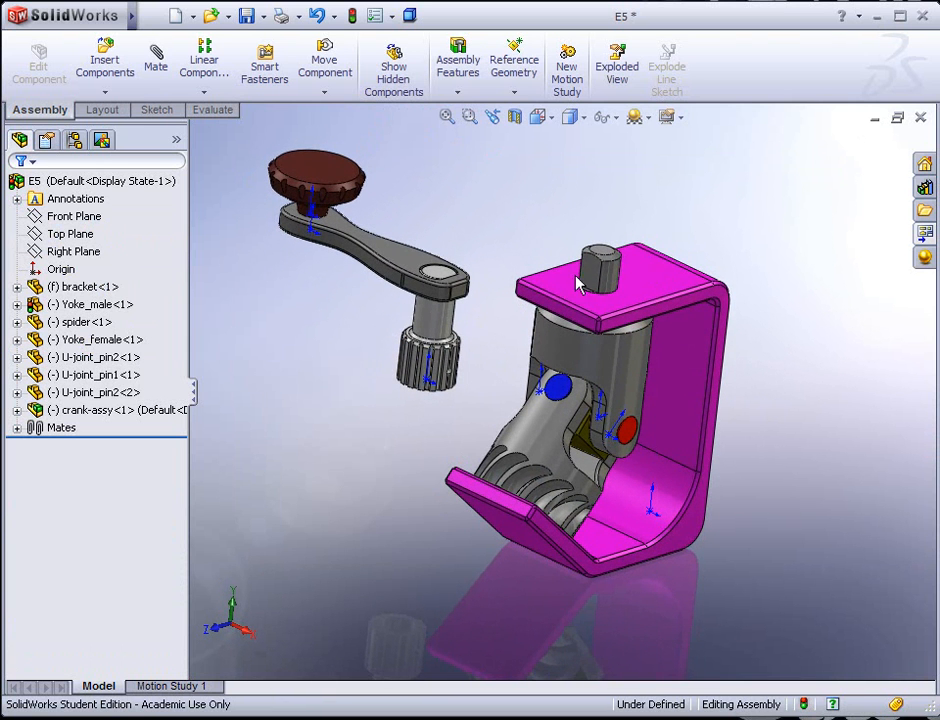
left_click(16, 411)
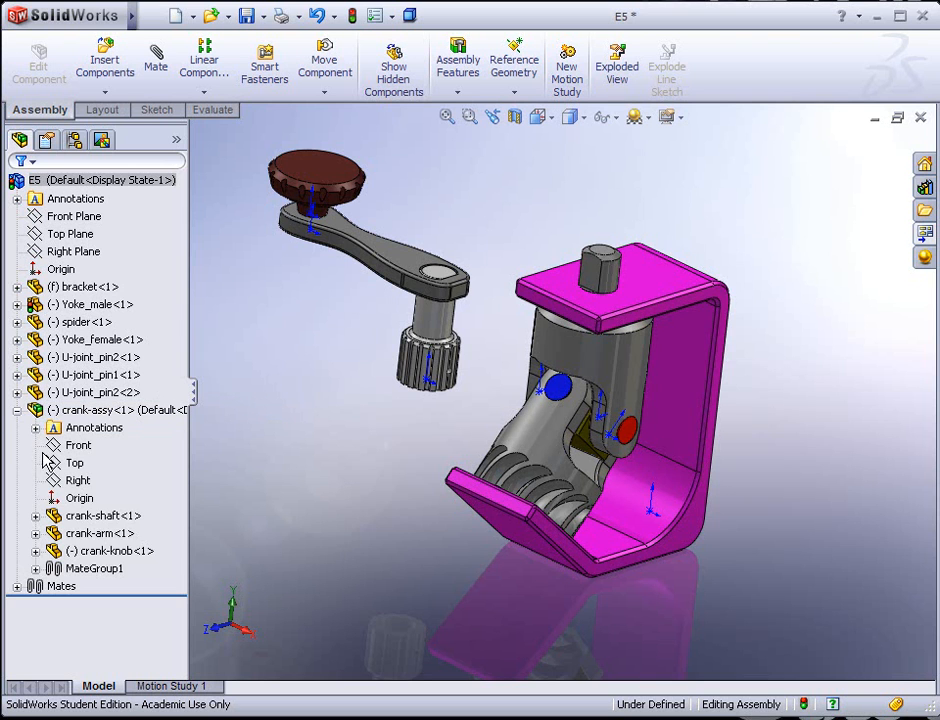
left_click(62, 517)
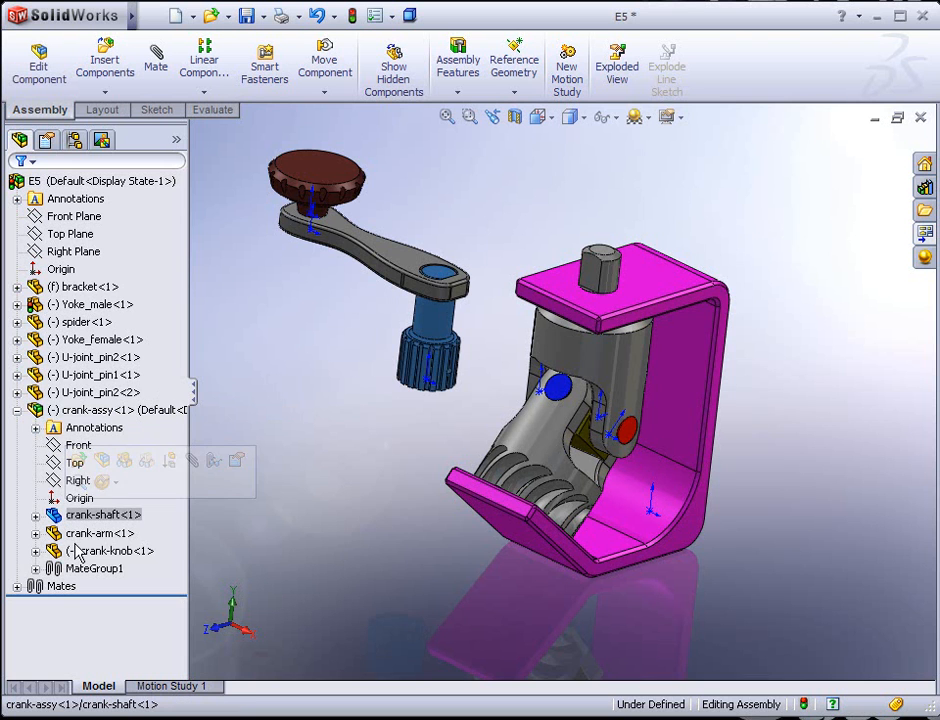
left_click(70, 534)
left_click(95, 551)
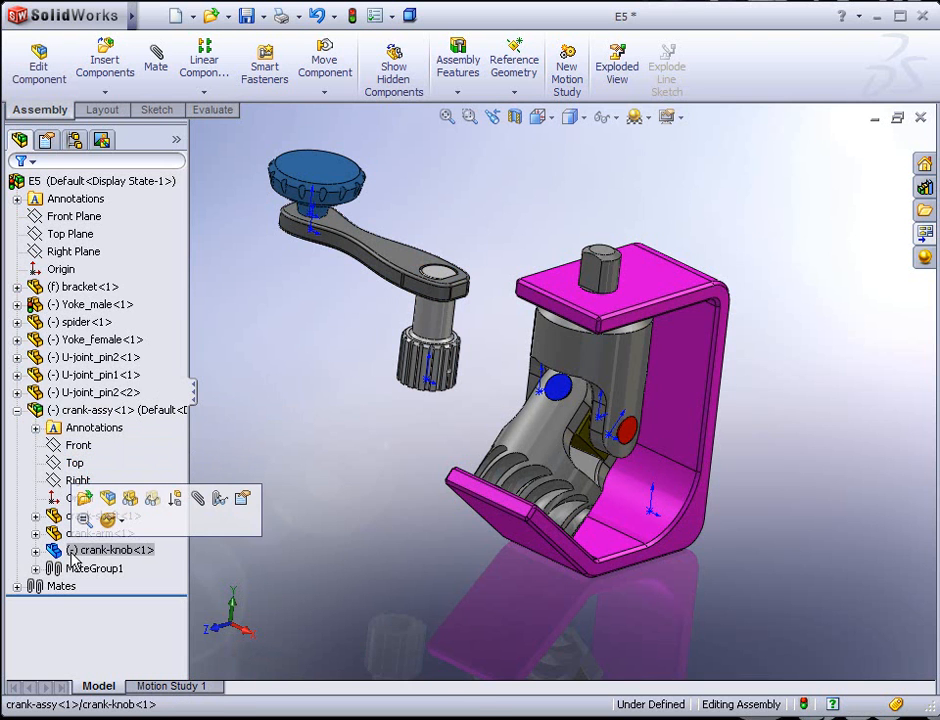
left_click(268, 425)
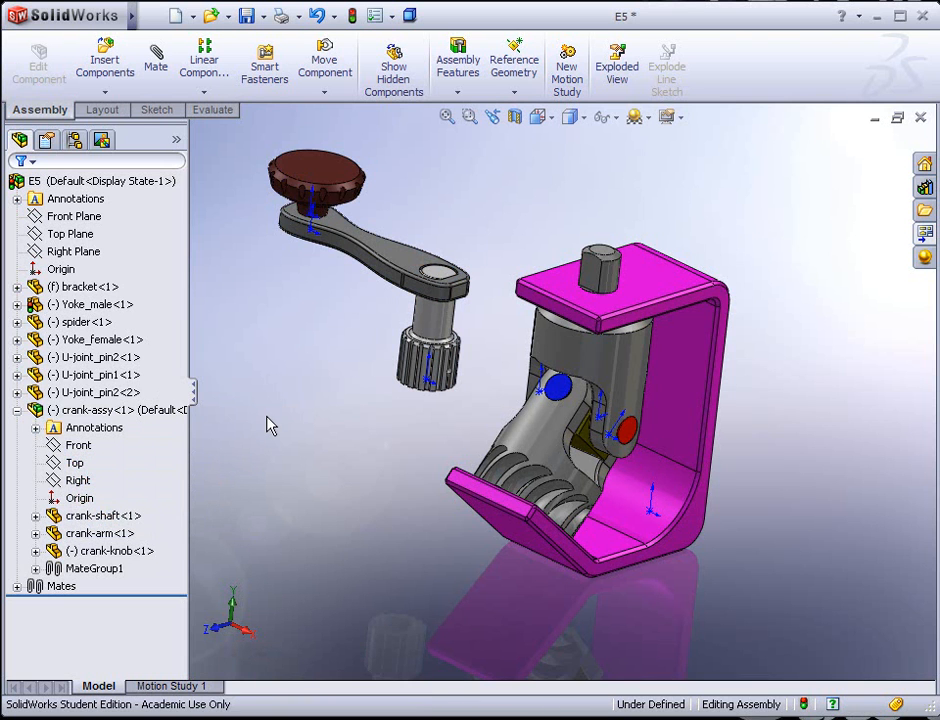
left_click(16, 411)
- Mate the crank-shaft's cylindrical face concentric with the round face of the male yoke's shaft above the bracket
middle_click_drag(281, 434, 325, 310)
scroll(458, 362, "down", 2)
scroll(518, 350, "up", 3)
middle_click_drag(522, 330, 568, 378)
scroll(562, 326, "down", 4)
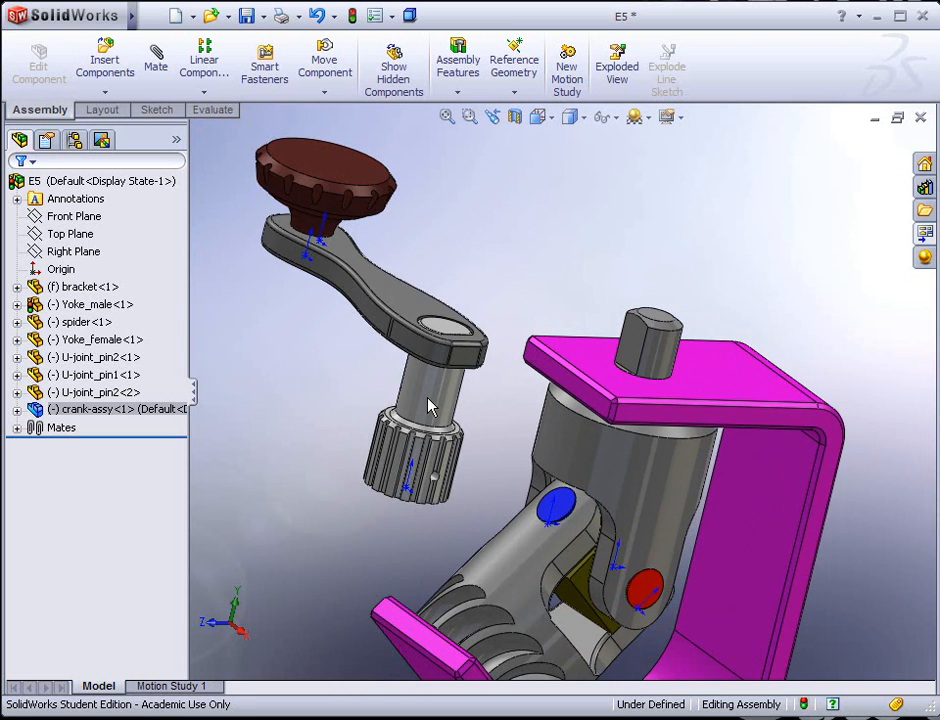
left_click(158, 64)
left_click(432, 392)
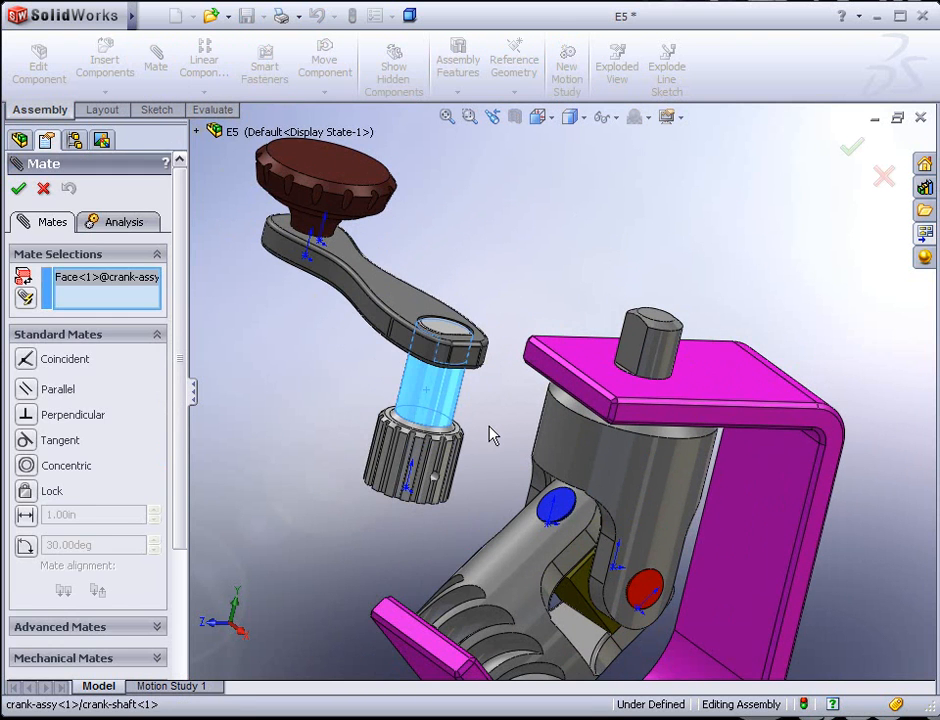
left_click(663, 358)
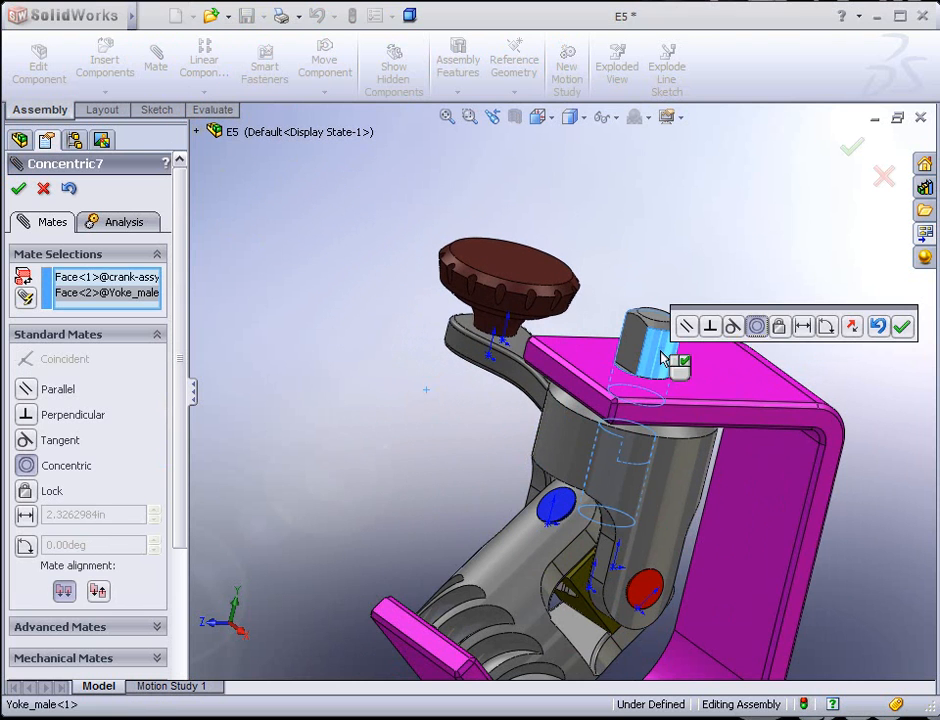
left_click(900, 327)
- Test the crank's remaining freedom by sliding and turning it on the male yoke's shaft, and close the Mate command
left_click_drag(508, 380, 575, 100)
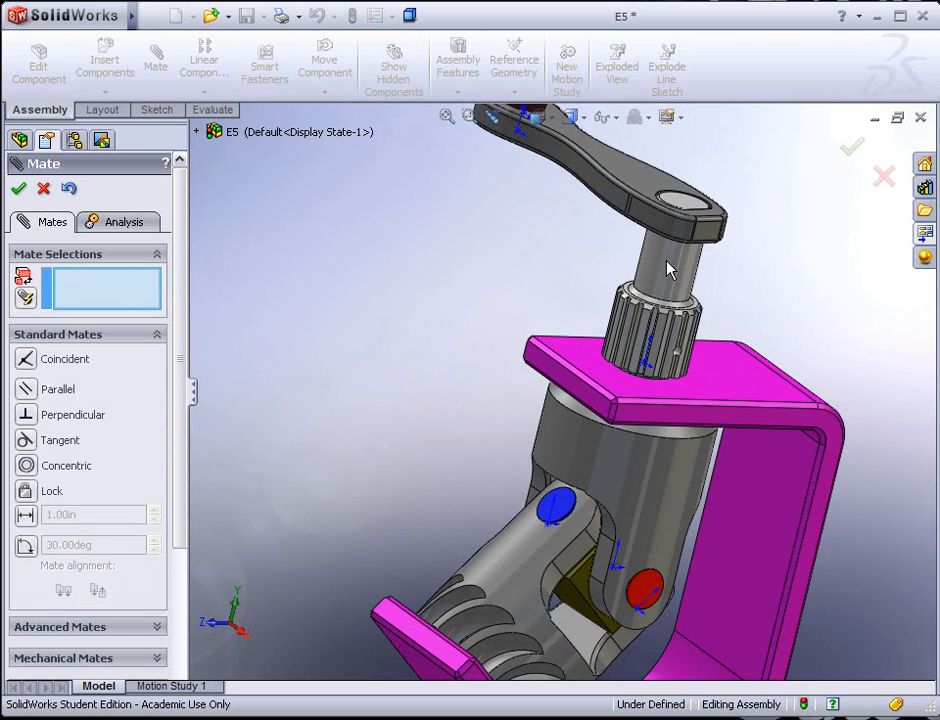
left_click_drag(644, 212, 620, 258)
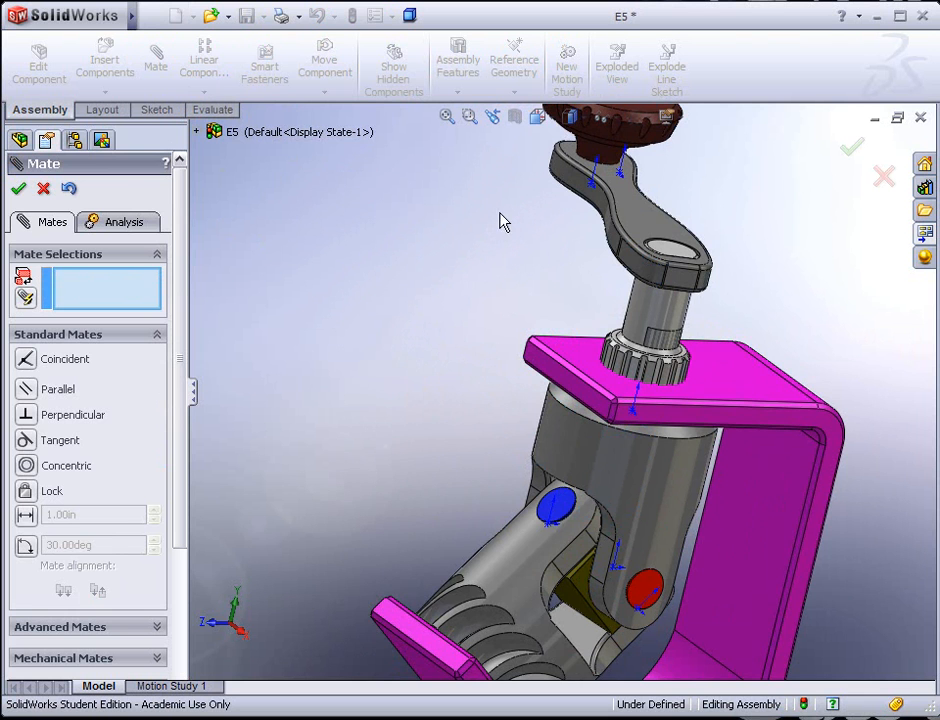
left_click(18, 188)
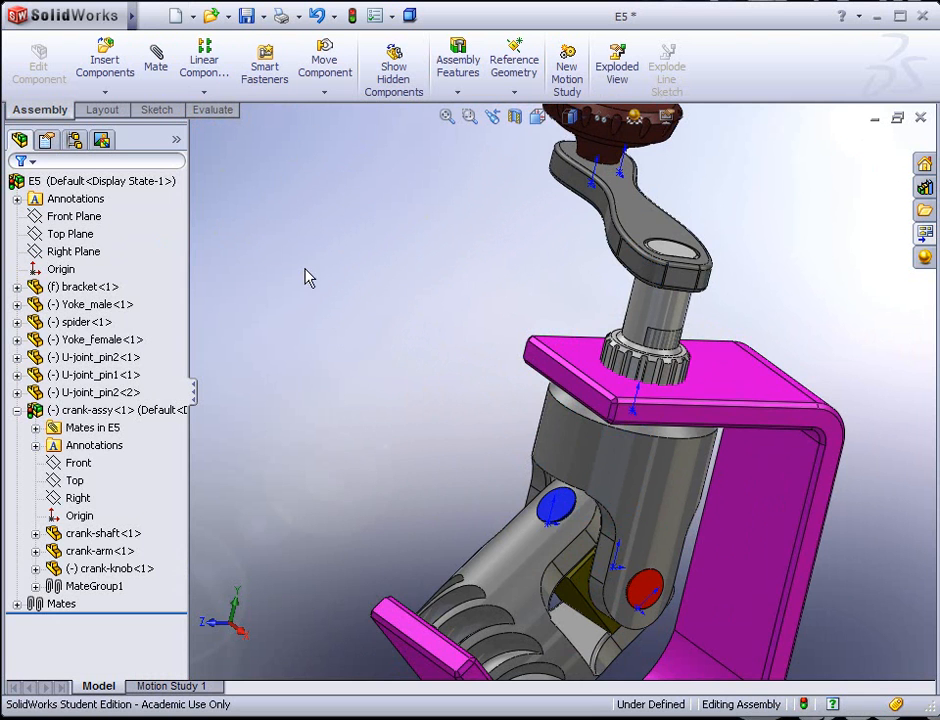
left_click(16, 410)
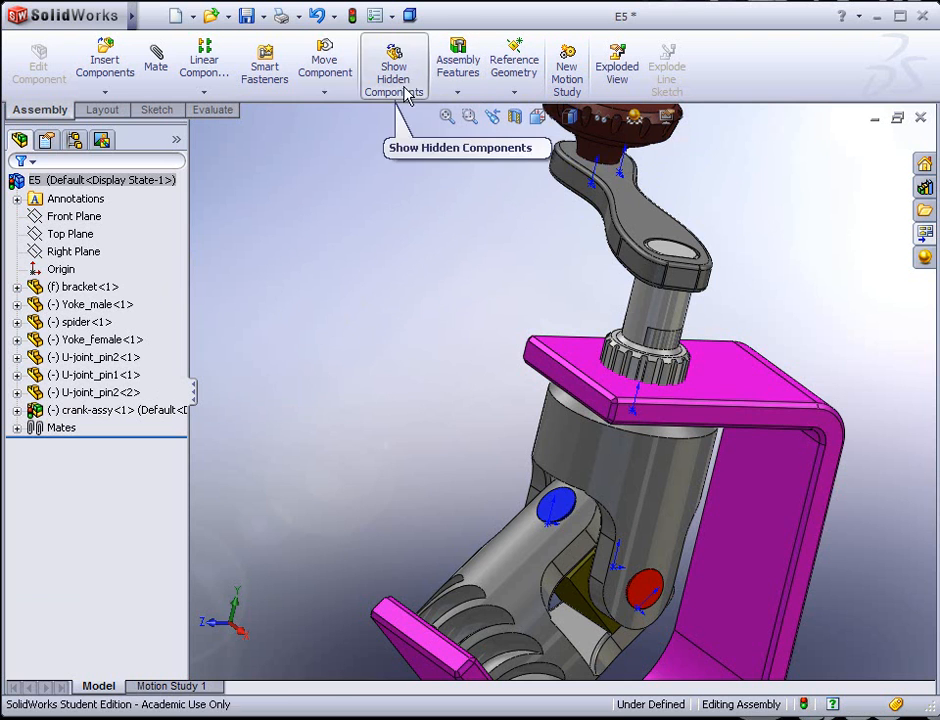
left_click(325, 99)
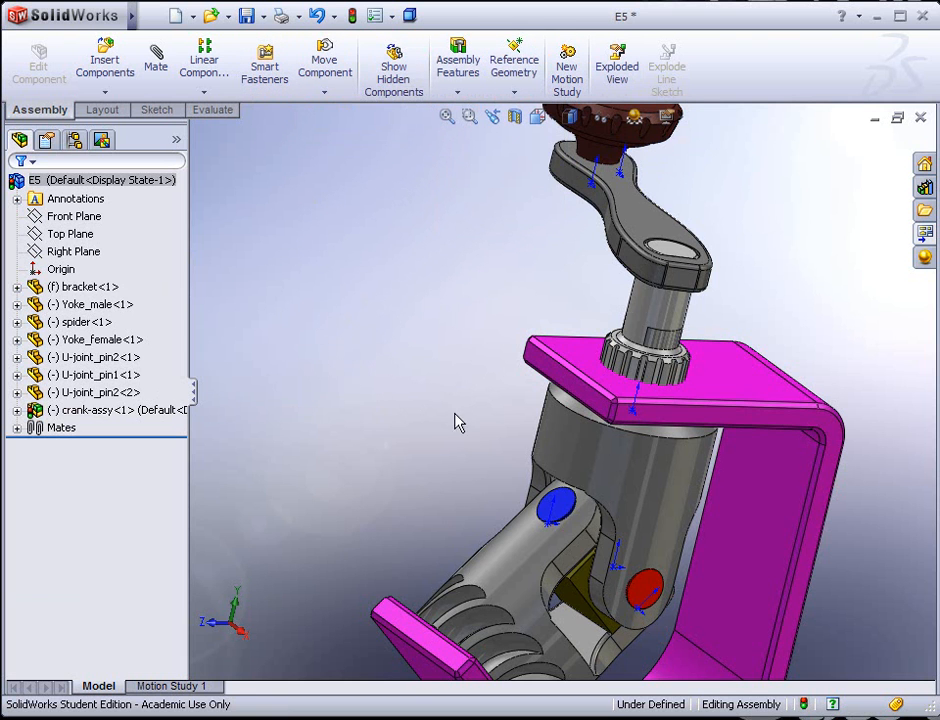
- Lift the crank clear of the male yoke's shaft and turn it around to expose the flat inside its bore
left_click_drag(636, 323, 652, 212)
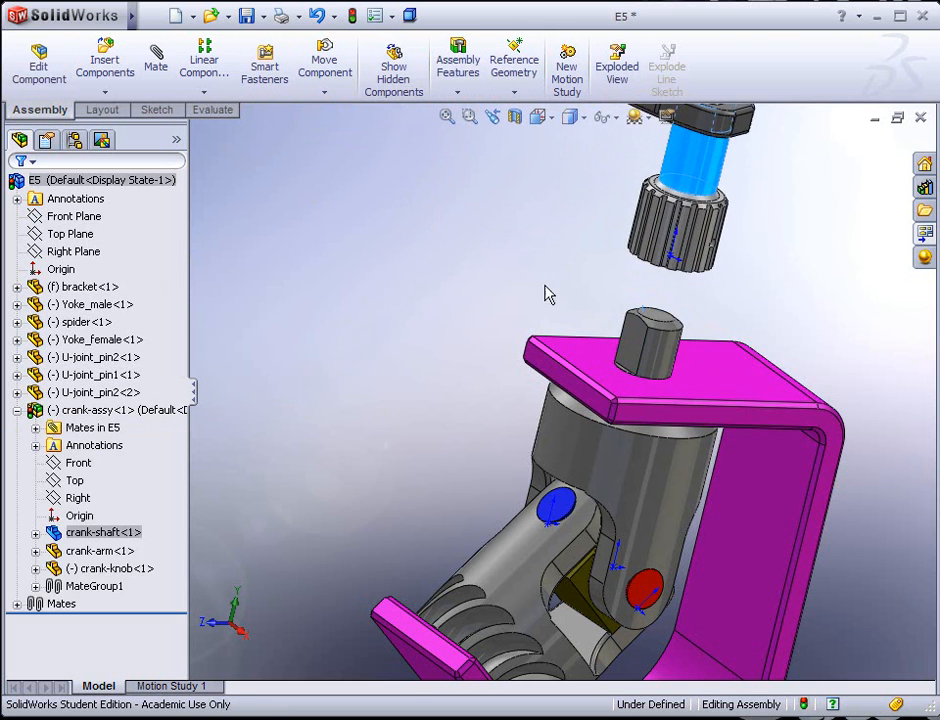
scroll(494, 308, "up", 4)
left_click(445, 334)
middle_click_drag(592, 356, 624, 328)
scroll(626, 308, "down", 3)
scroll(625, 330, "down", 3)
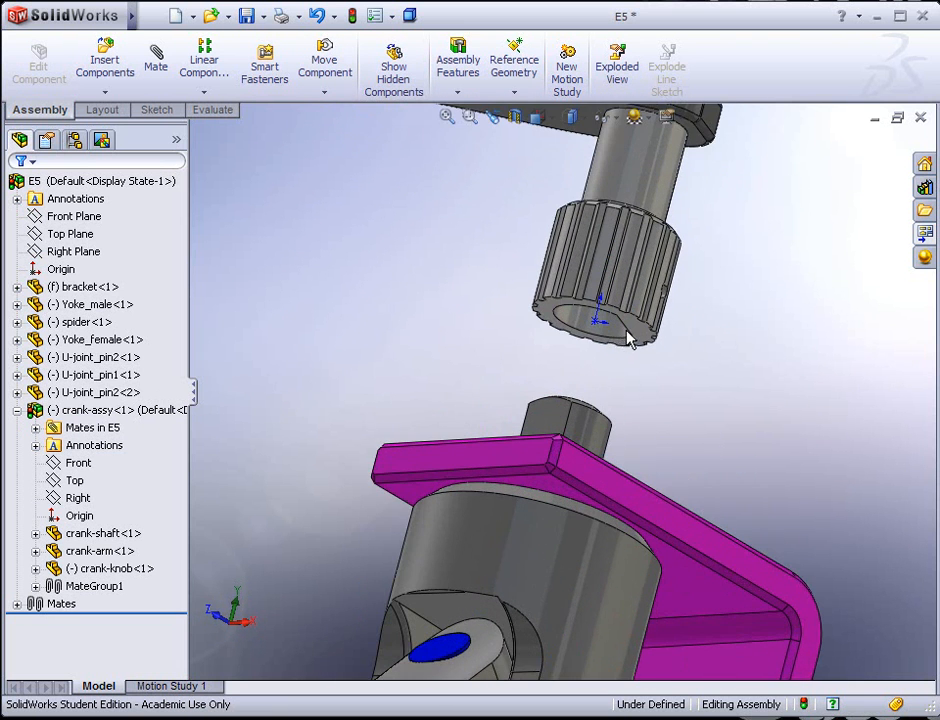
left_click_drag(640, 203, 580, 172)
middle_click_drag(551, 424, 623, 329)
middle_click_drag(514, 243, 497, 283)
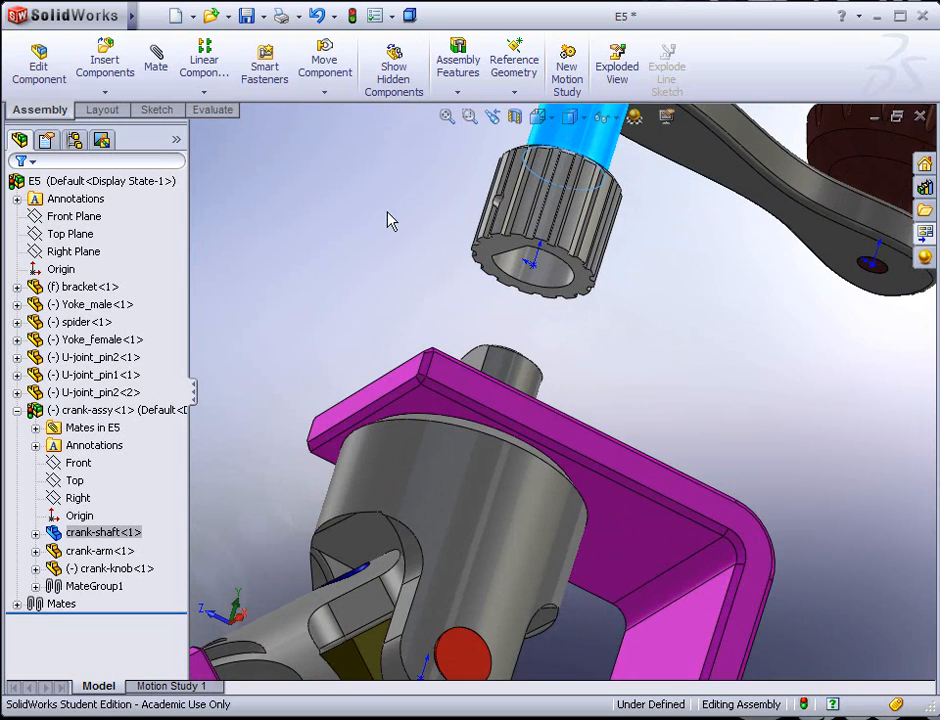
- Mate the flat face of the male yoke's shaft coincident with the flat inside the crank-shaft's bore, dropping the crank's outer cylindrical face from the selection
left_click(153, 62)
middle_click_drag(459, 342, 476, 381)
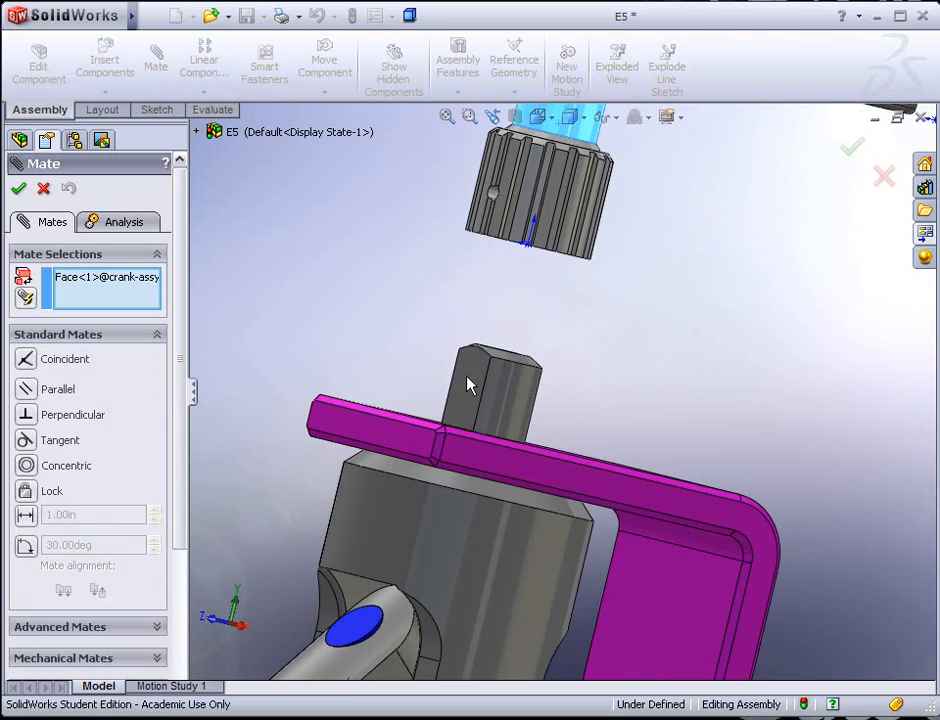
left_click(470, 385)
middle_click_drag(541, 283, 510, 250)
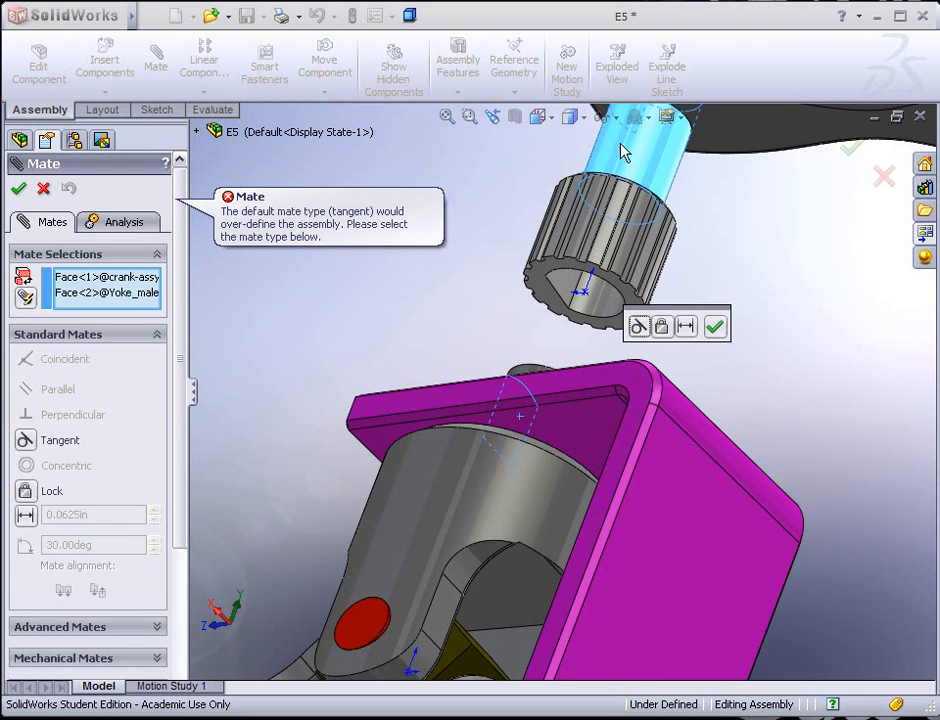
left_click(665, 170)
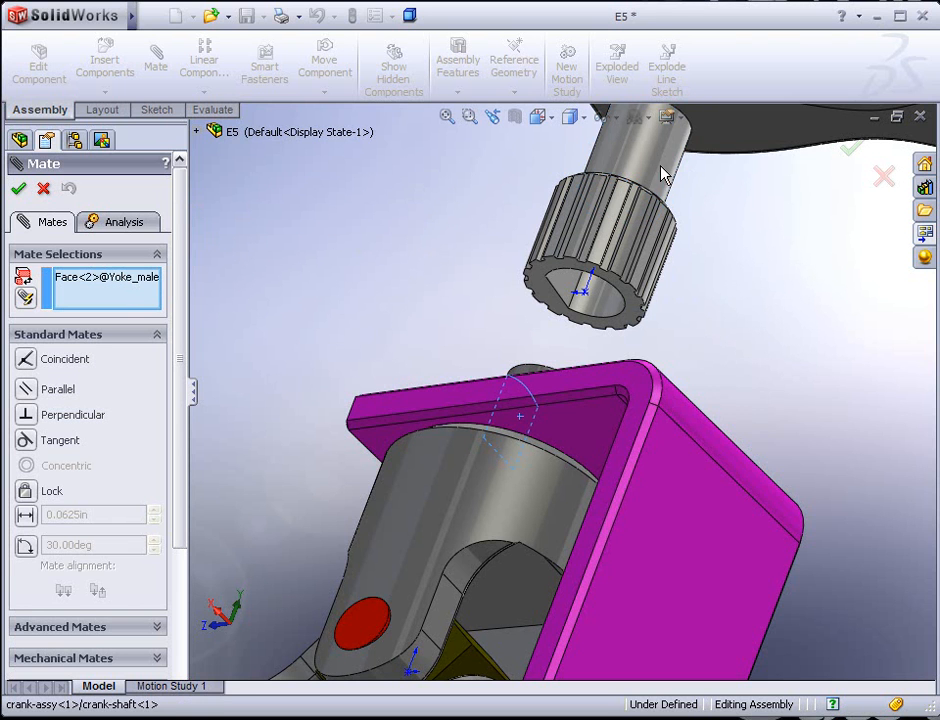
left_click(566, 290)
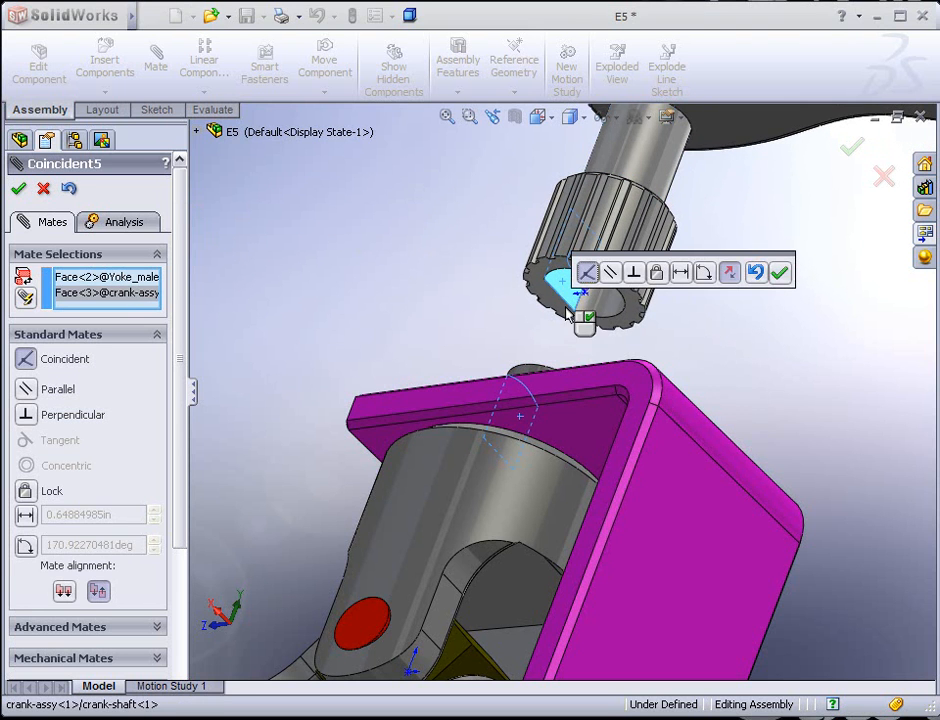
left_click(778, 273)
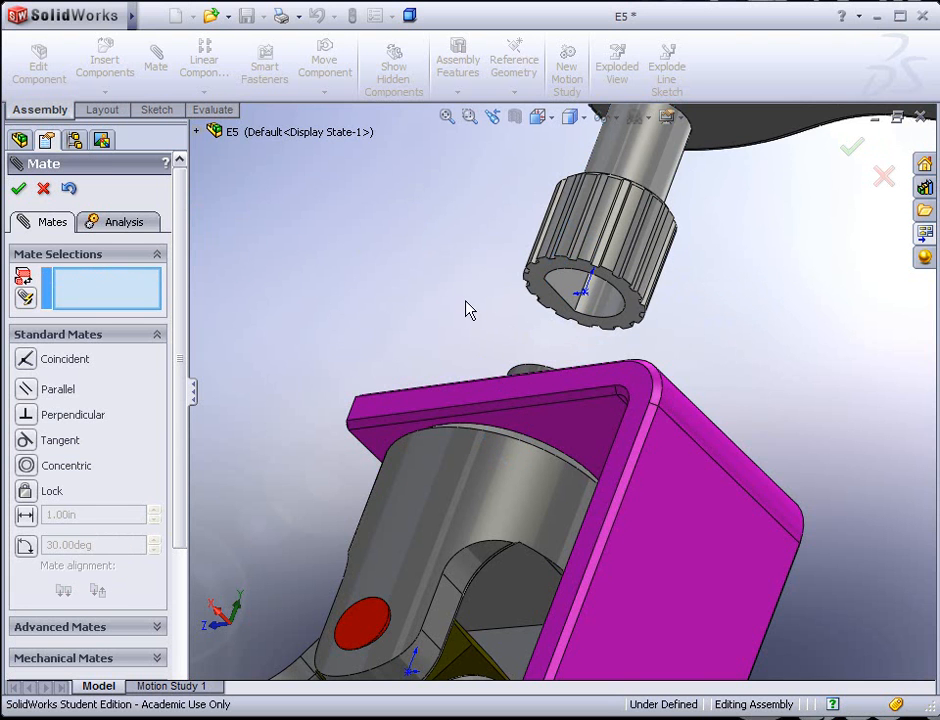
- Mate the crank-shaft's lower end face to the bracket's upper outer face at a distance of 1 mm
middle_click_drag(447, 290, 501, 287)
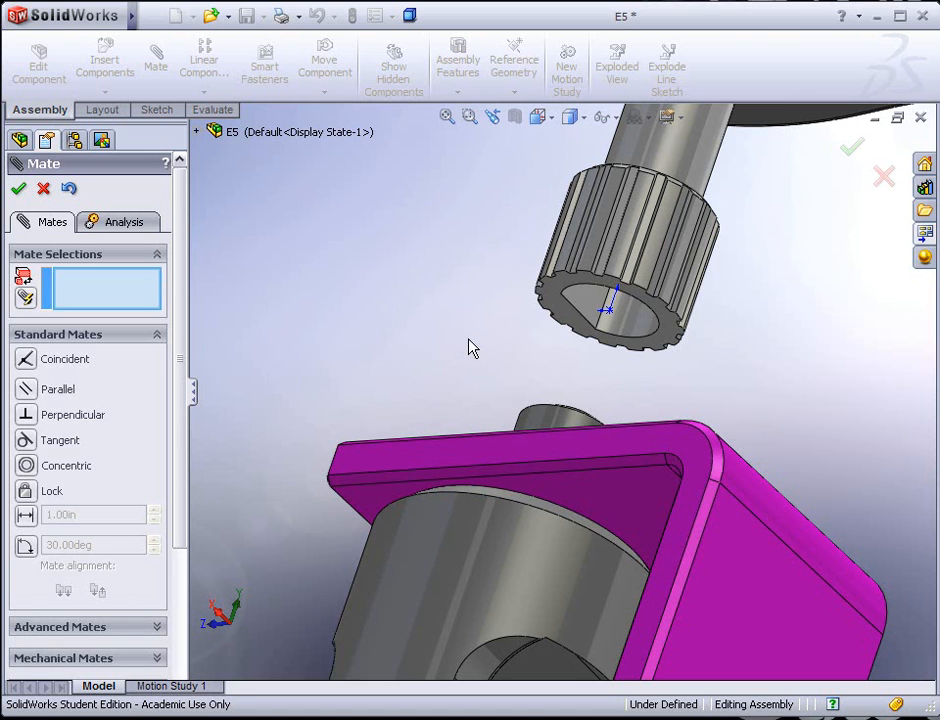
left_click(558, 314)
middle_click_drag(508, 376, 489, 489)
left_click(476, 480)
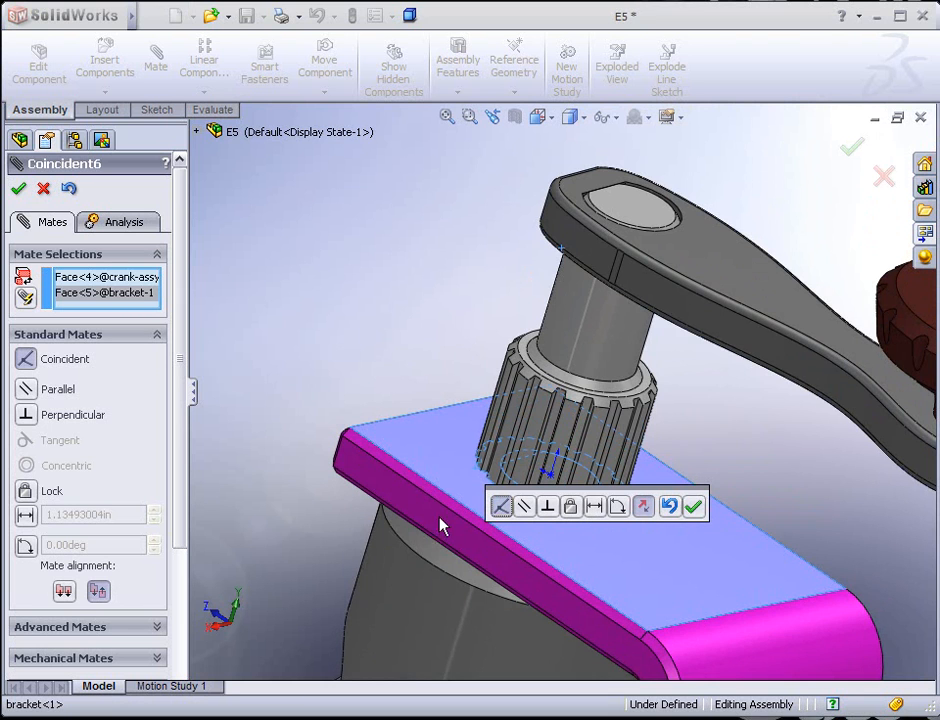
left_click(30, 514)
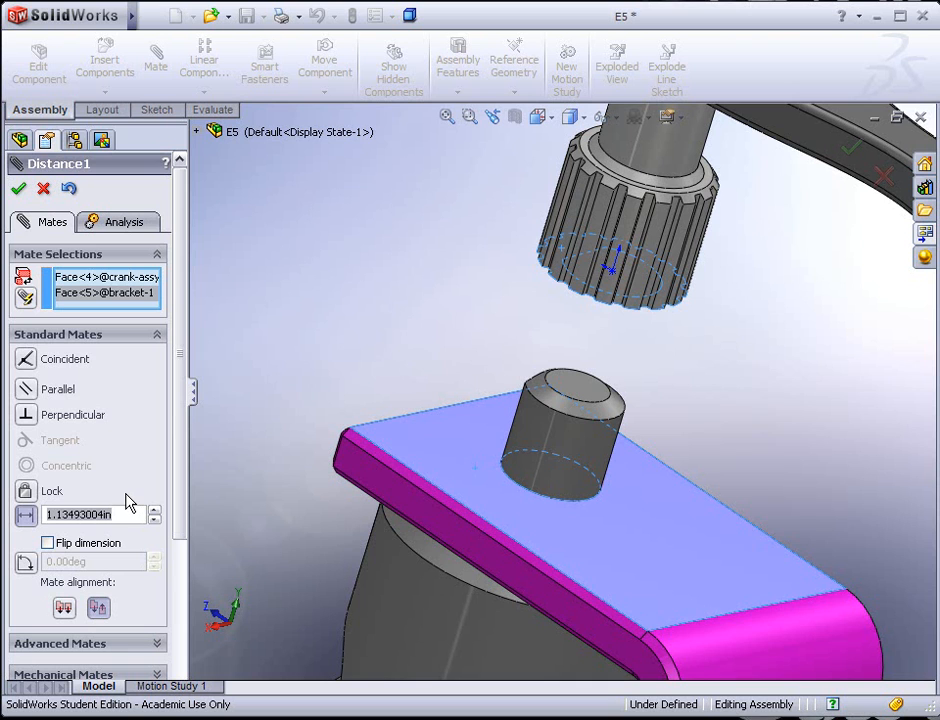
type("1")
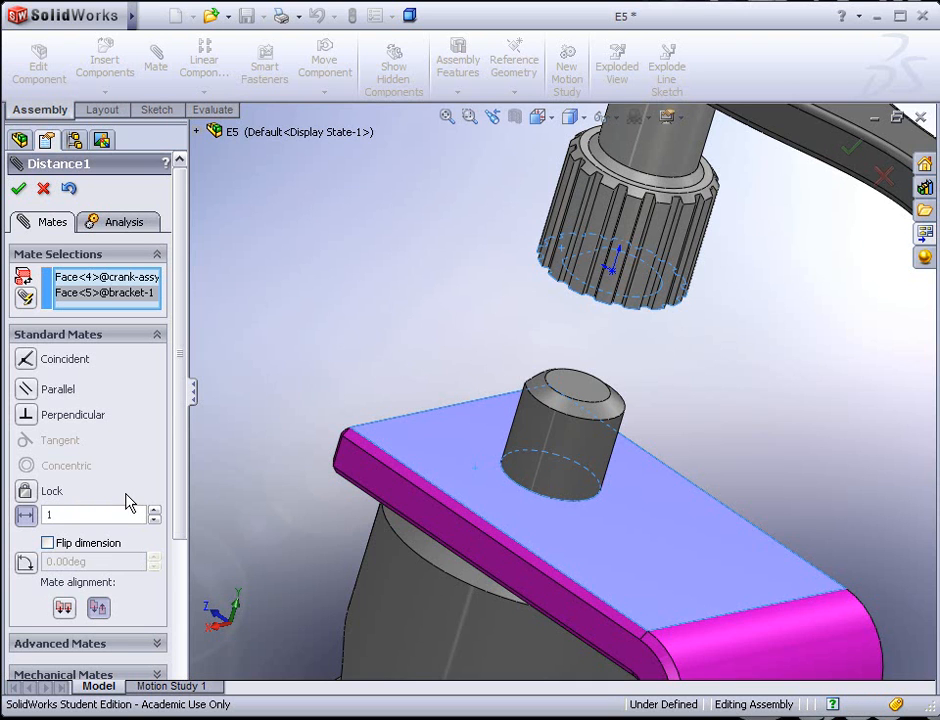
type("mm")
key("Return")
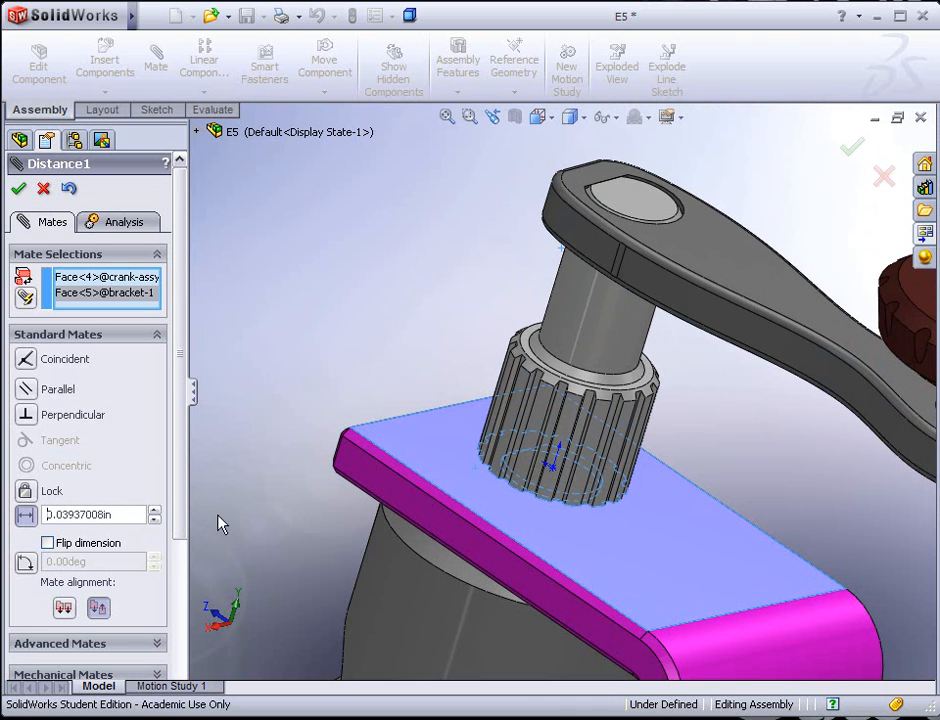
middle_click_drag(291, 498, 331, 452)
scroll(468, 486, "down", 4)
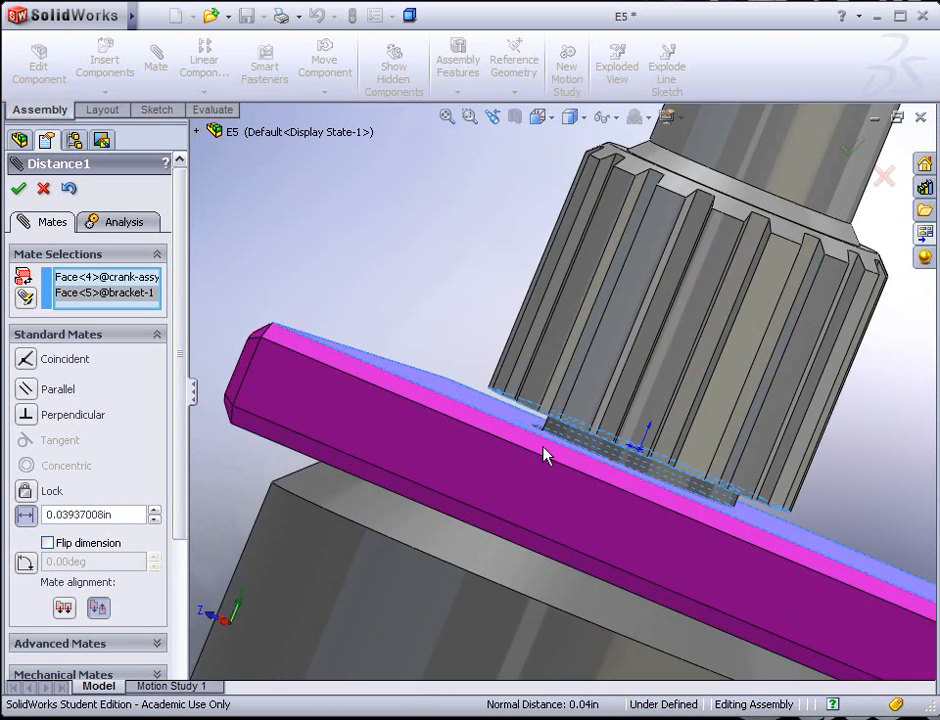
middle_click_drag(528, 427, 537, 428)
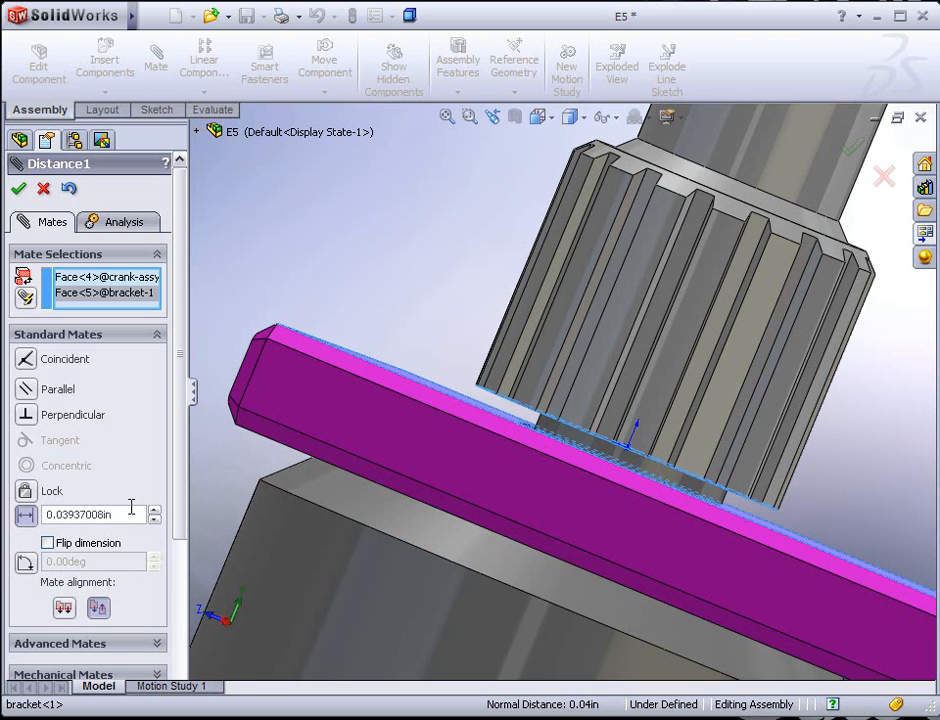
left_click(18, 188)
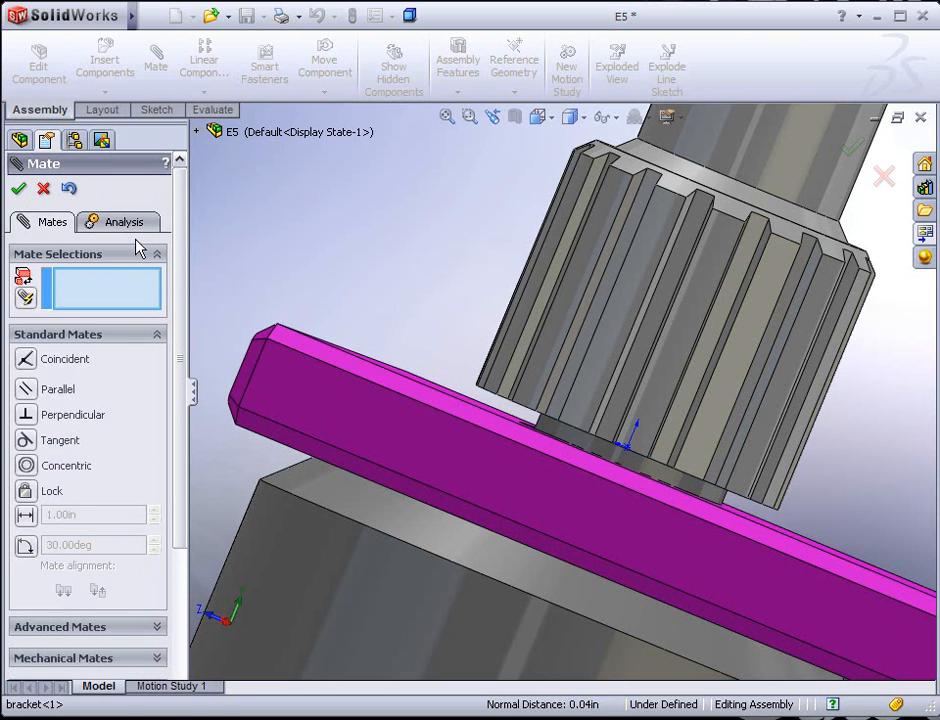
- Close the Mate command and bring the complete universal joint assembly into view
scroll(367, 279, "up", 5)
middle_click_drag(455, 310, 405, 356)
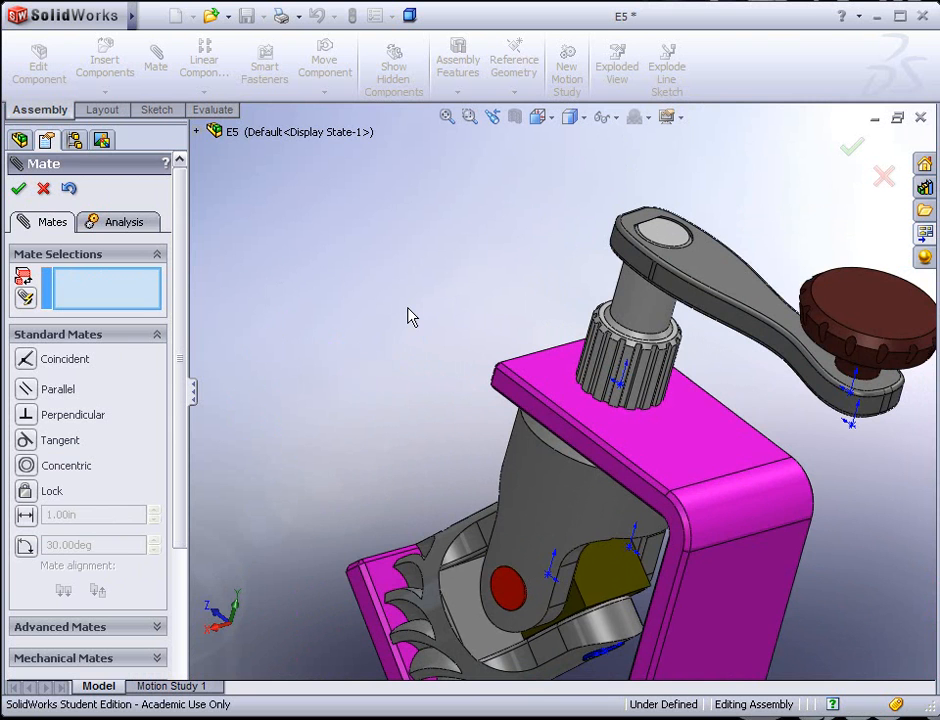
middle_click_drag(468, 394, 634, 440)
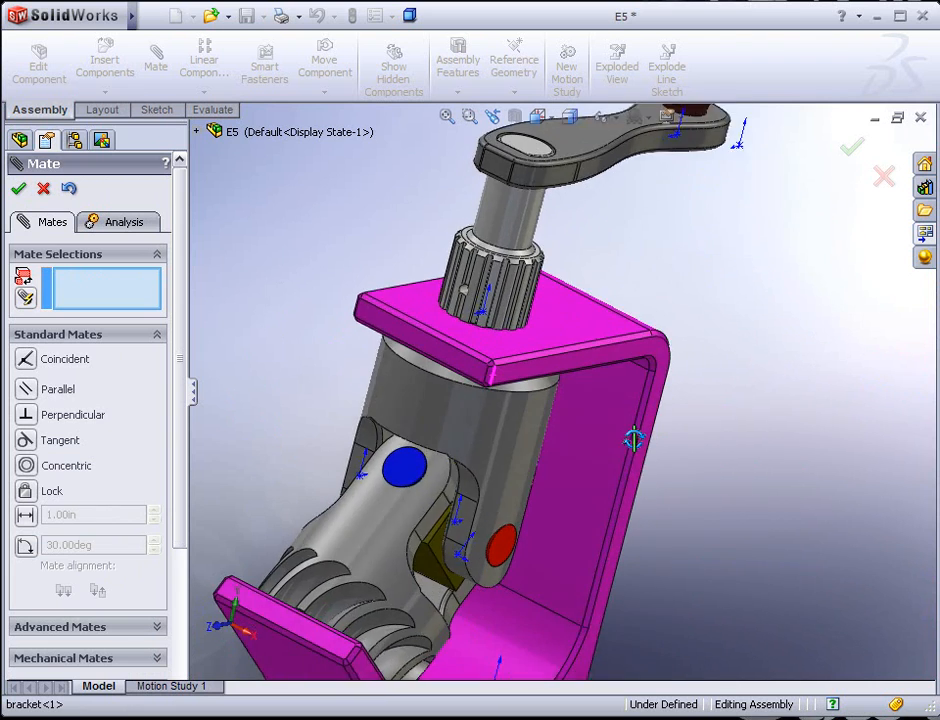
scroll(622, 446, "up", 3)
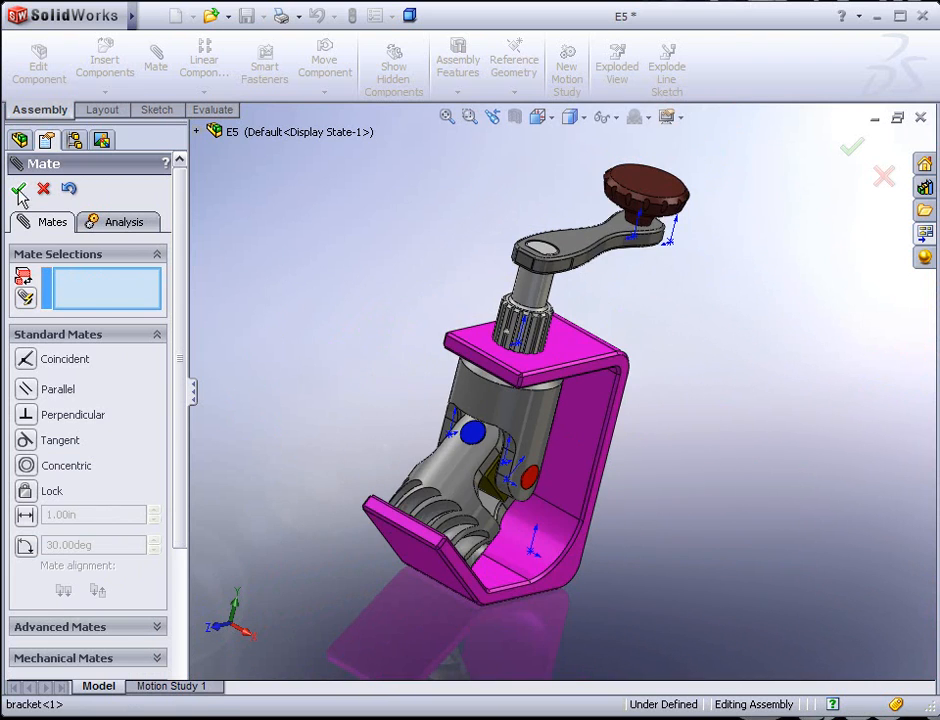
left_click(20, 190)
middle_click_drag(292, 308, 445, 405)
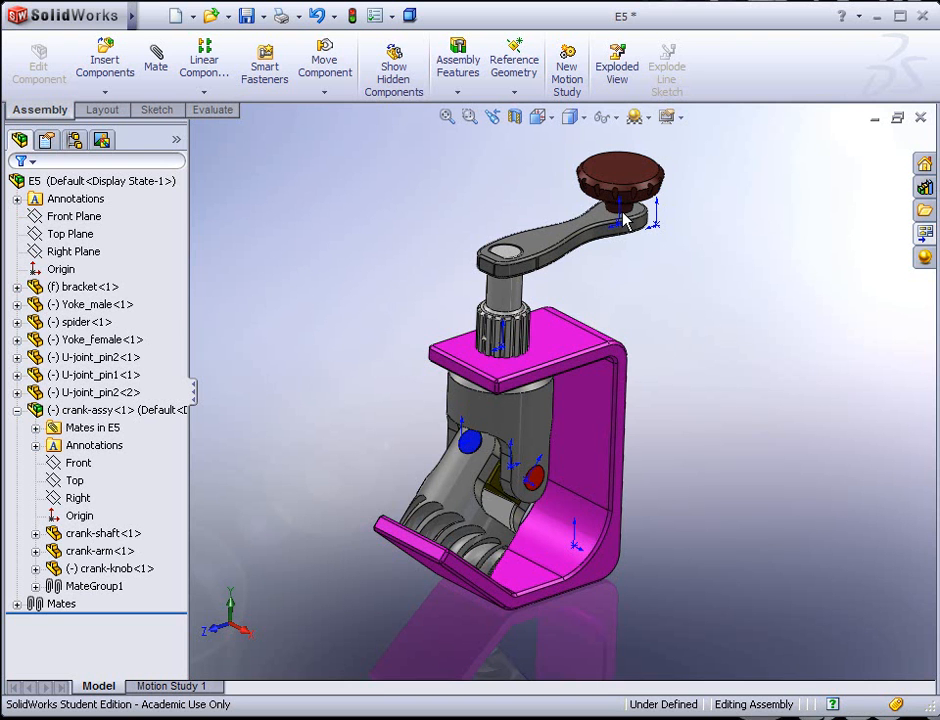
- Turn the crank by its knob to test the universal joint's motion, and collapse the crank-assy subassembly in the feature tree
left_click_drag(623, 185, 732, 214)
key("Escape")
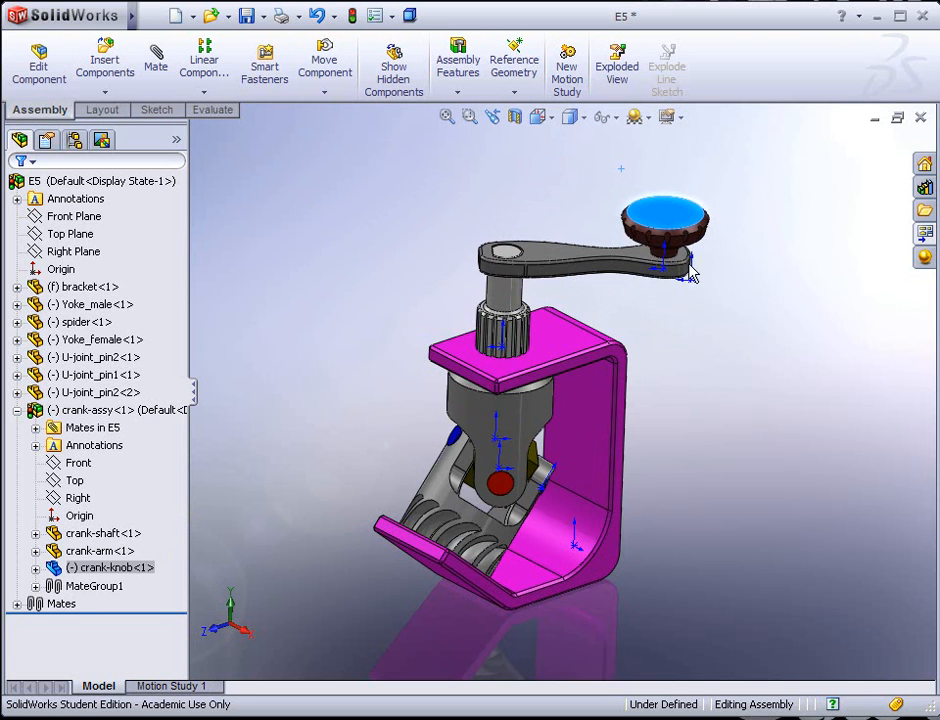
left_click_drag(640, 282, 731, 202)
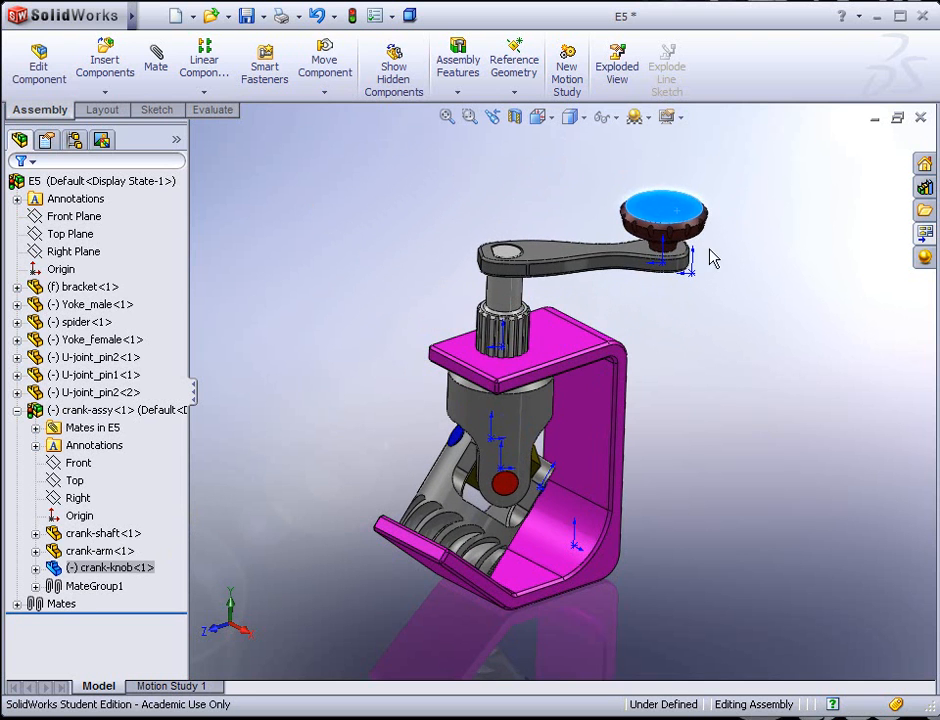
left_click(731, 202)
left_click(16, 411)
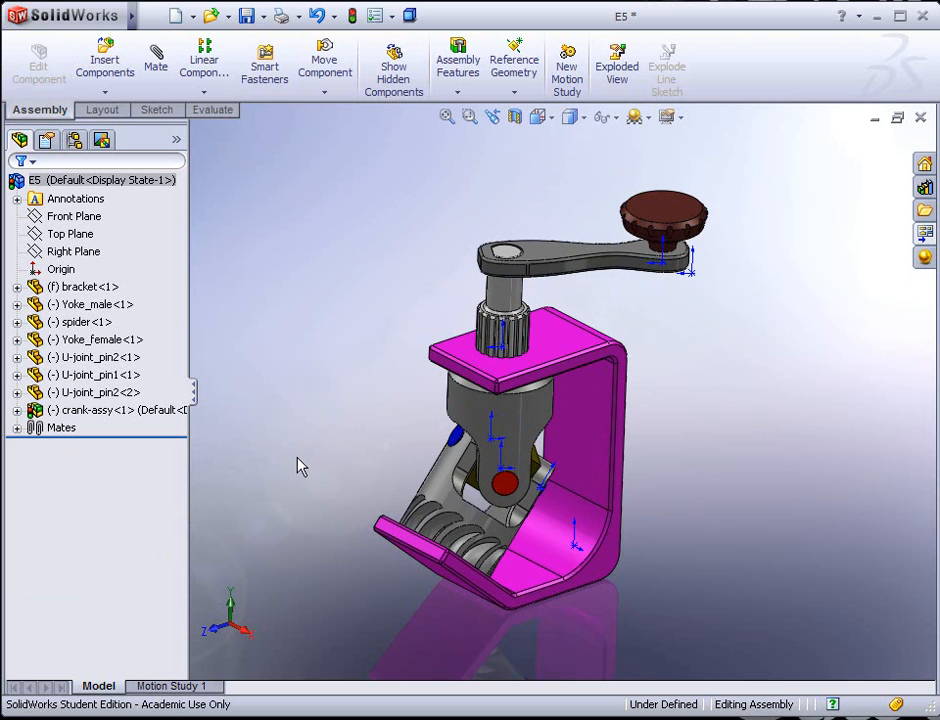
mouse_move(329, 427)
middle_mouse_down()
mouse_move(317, 445)
mouse_move(342, 420)
mouse_move(347, 427)
middle_mouse_up()
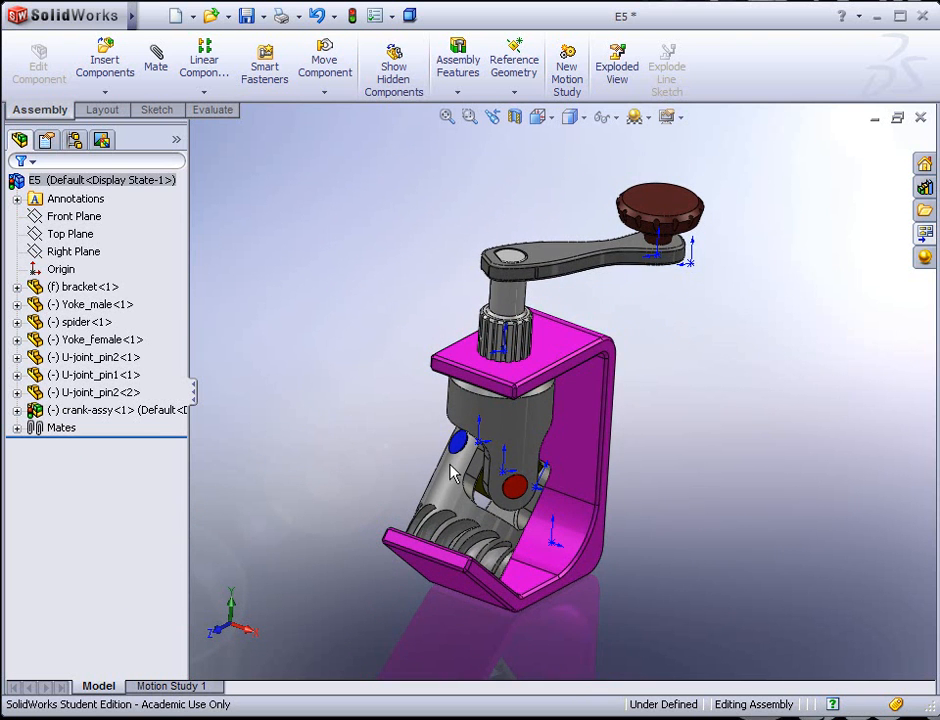